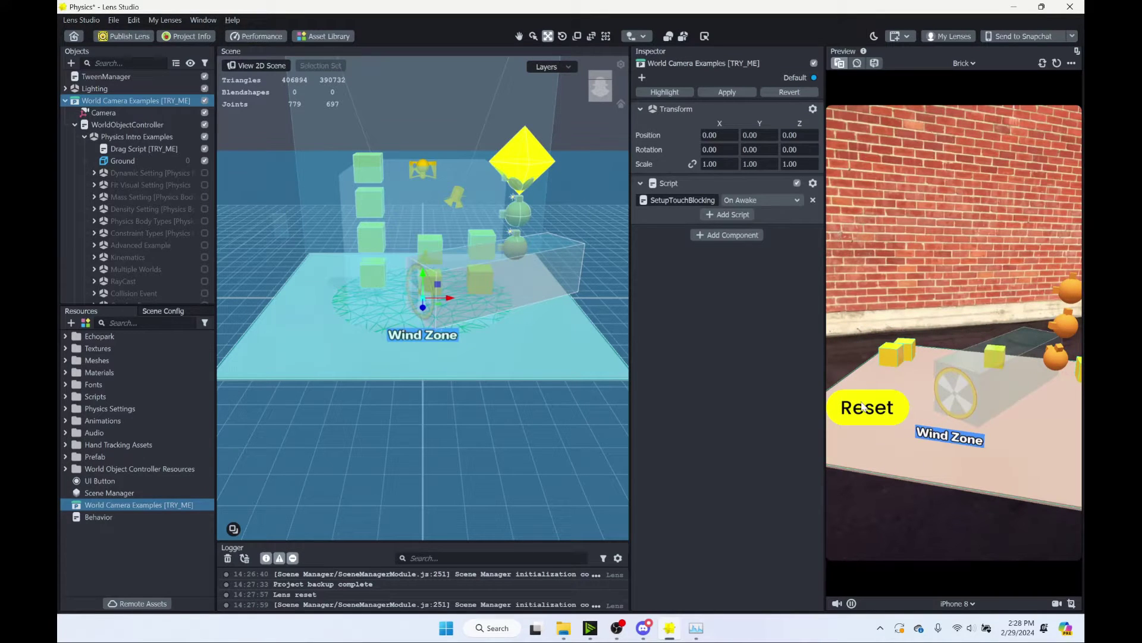
Restart the physics preview, browse the project templates without picking one, then restart the preview again
click(863, 406)
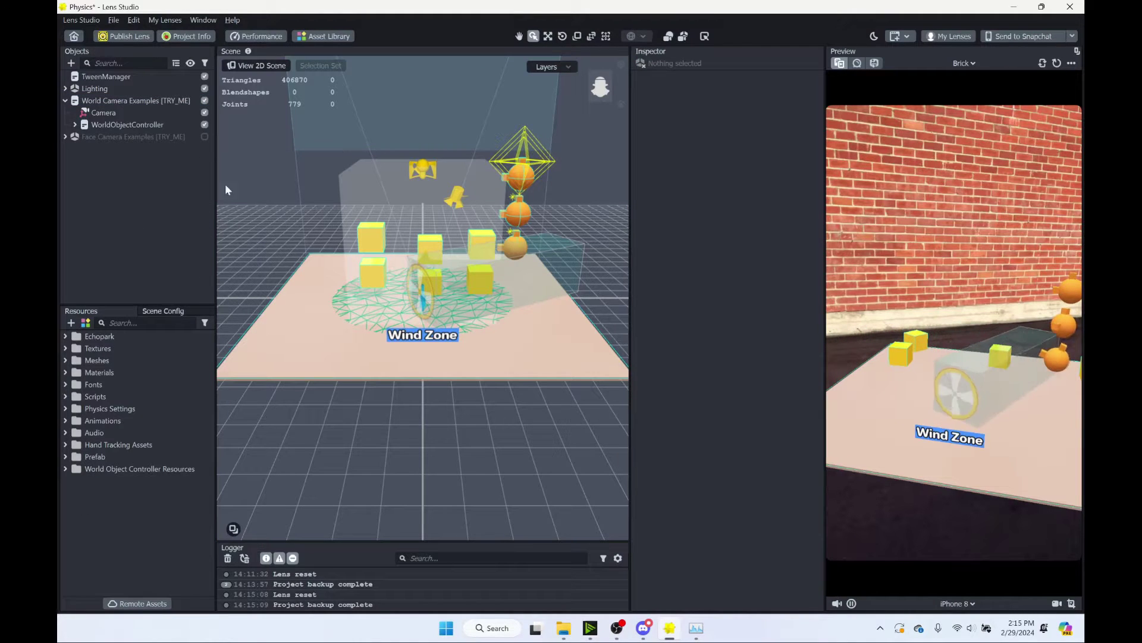
click(112, 20)
mouse_move(234, 51)
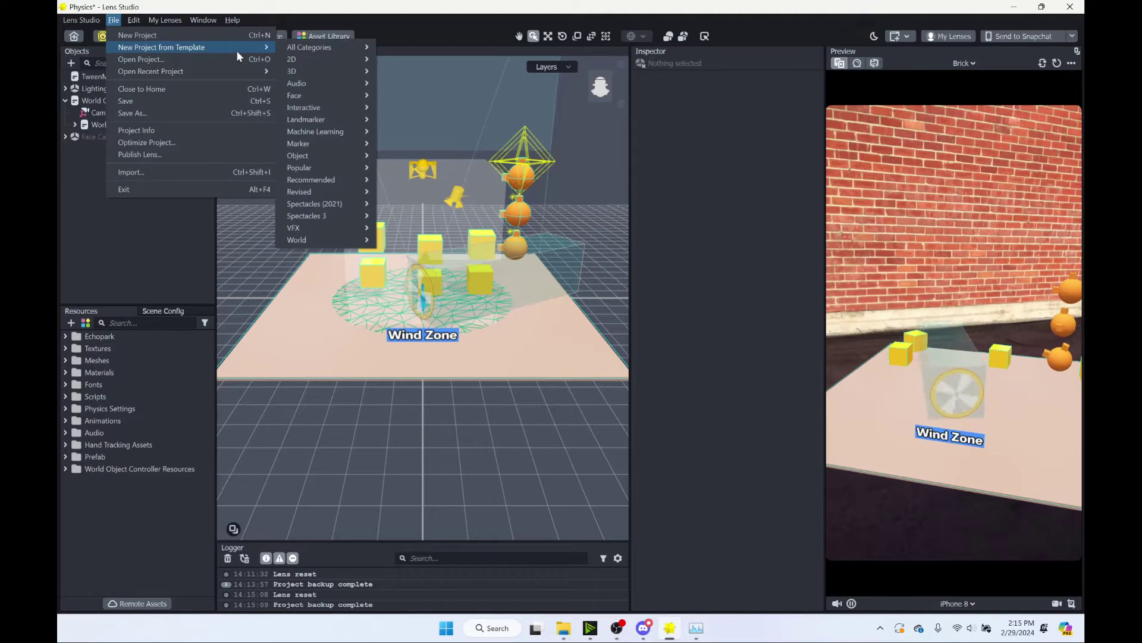
mouse_move(348, 47)
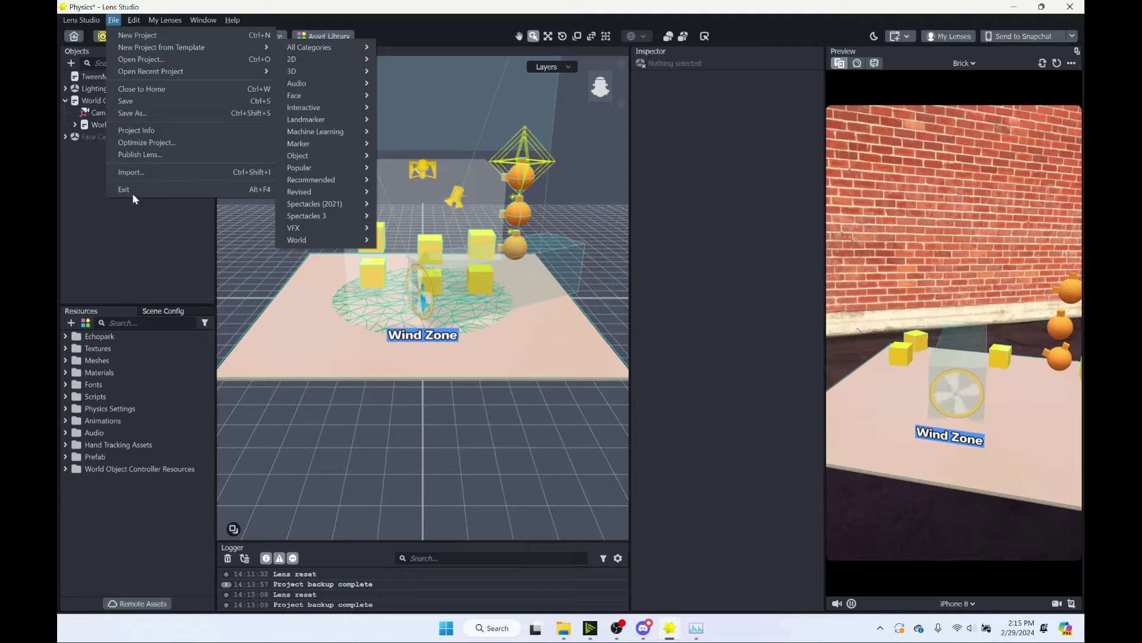
click(134, 263)
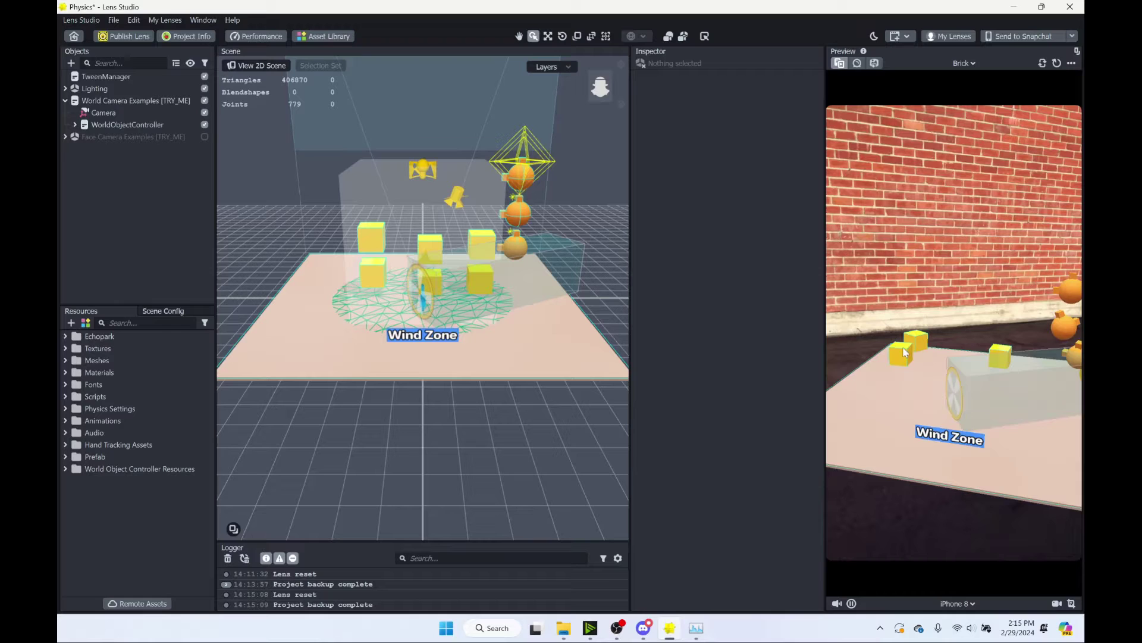
click(1057, 63)
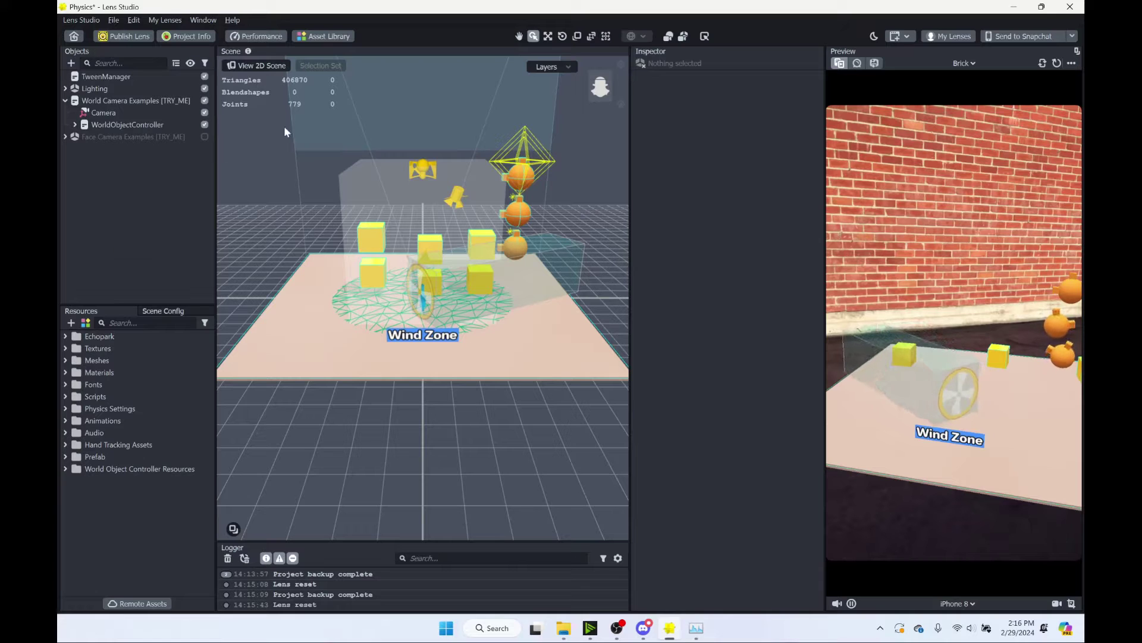
Search the Asset Library for 'scene manager' and check that it shows Installed
click(319, 39)
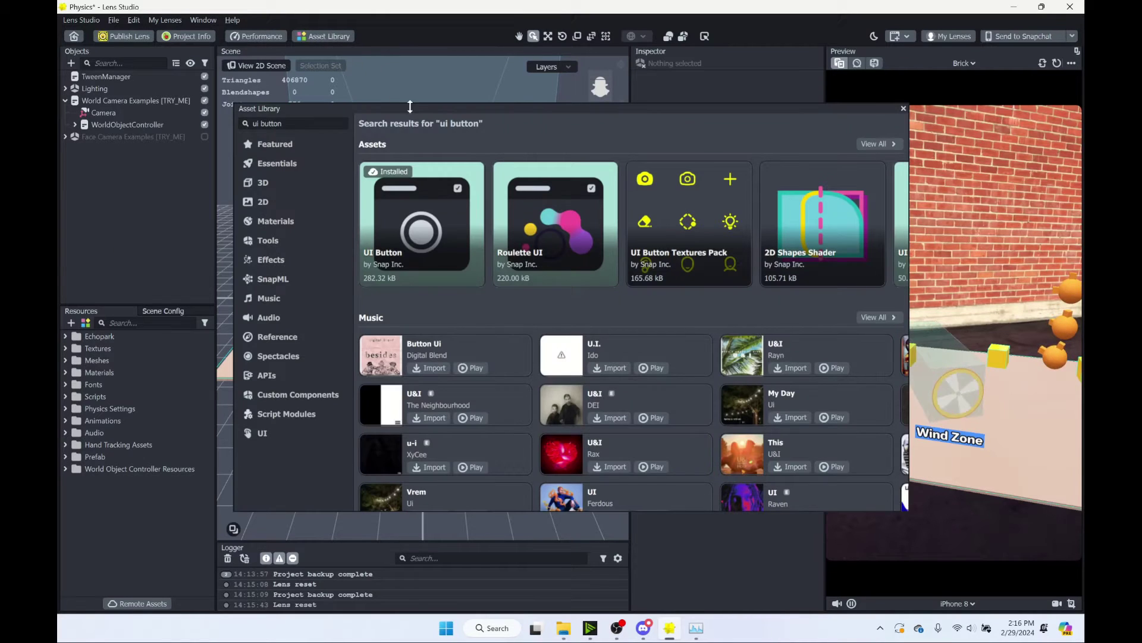
click(259, 122)
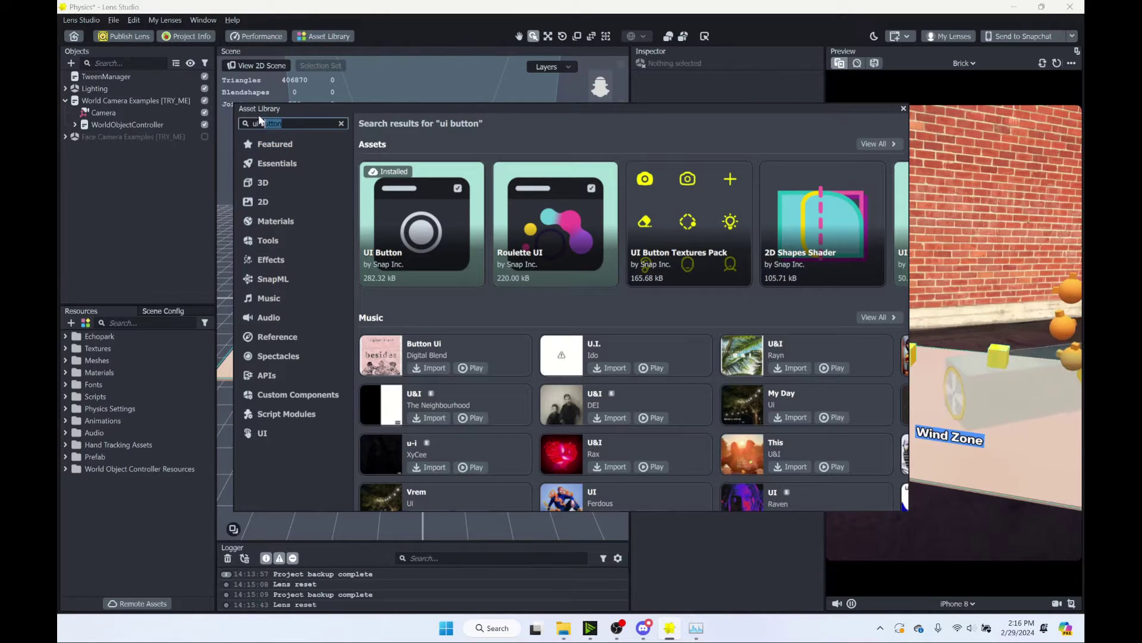
text(scene )
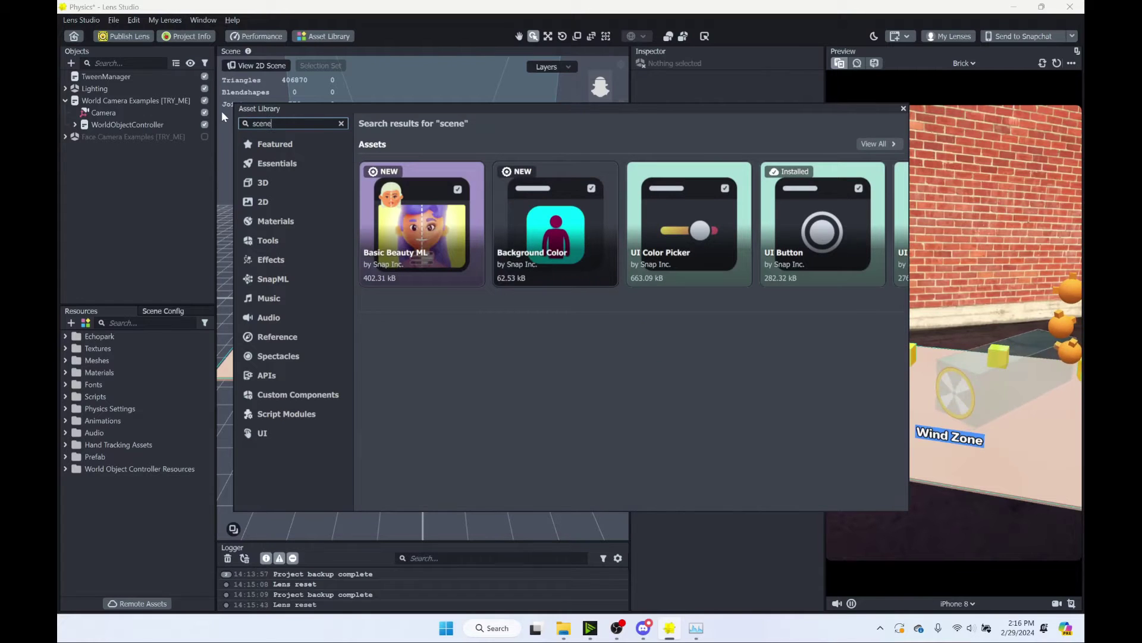
text(manager)
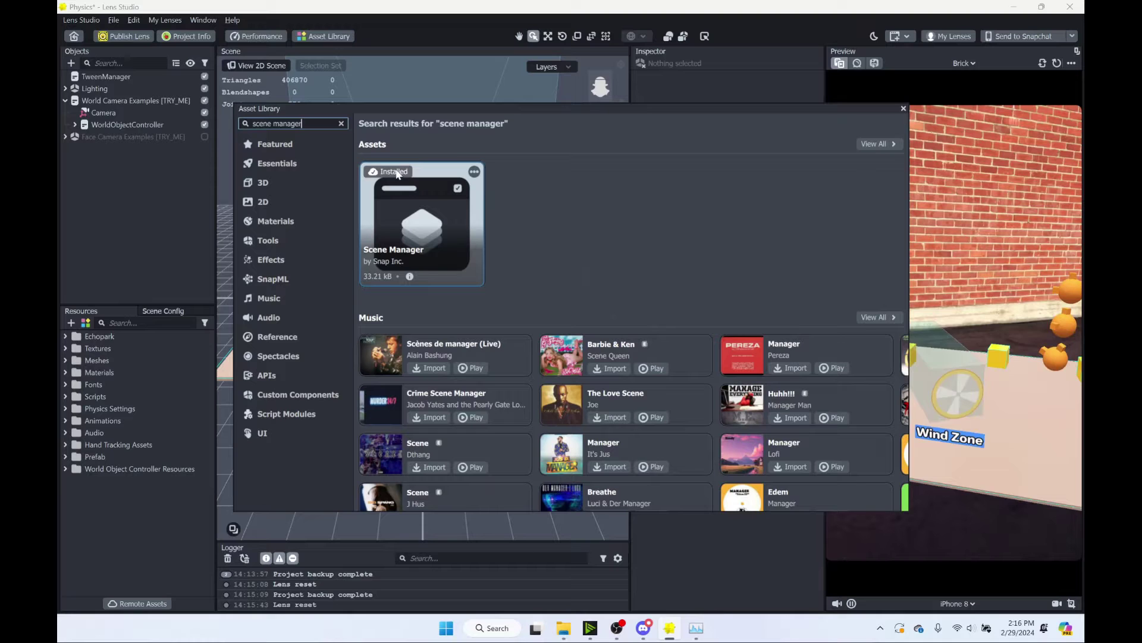
mouse_move(393, 286)
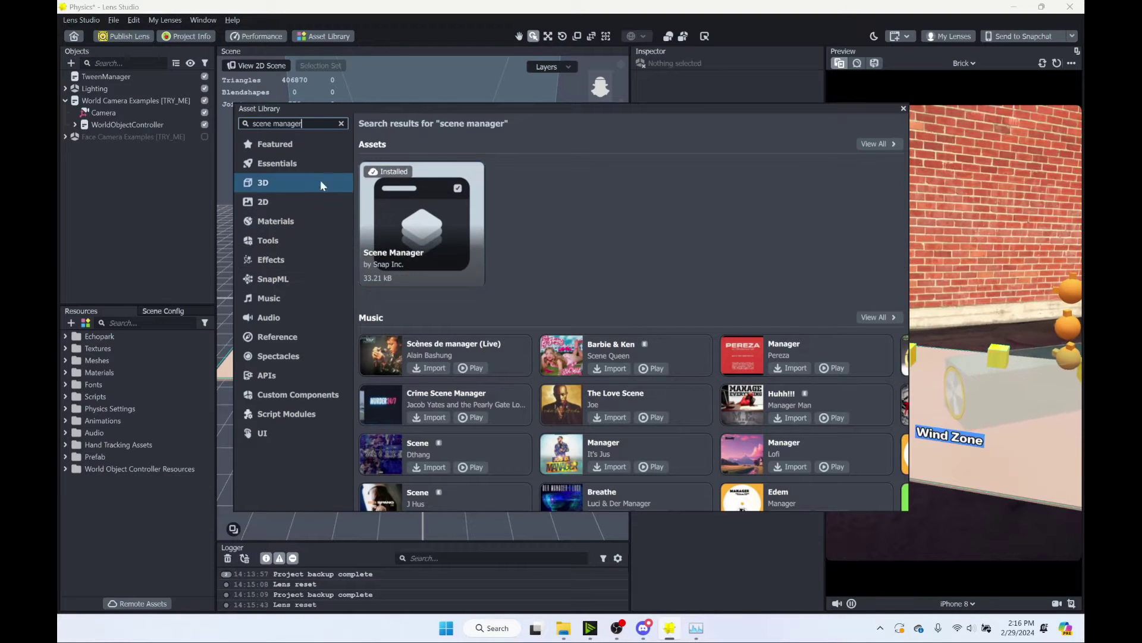
Search for 'ui button', confirm it is installed, then close the Asset Library
click(341, 123)
text(ui button)
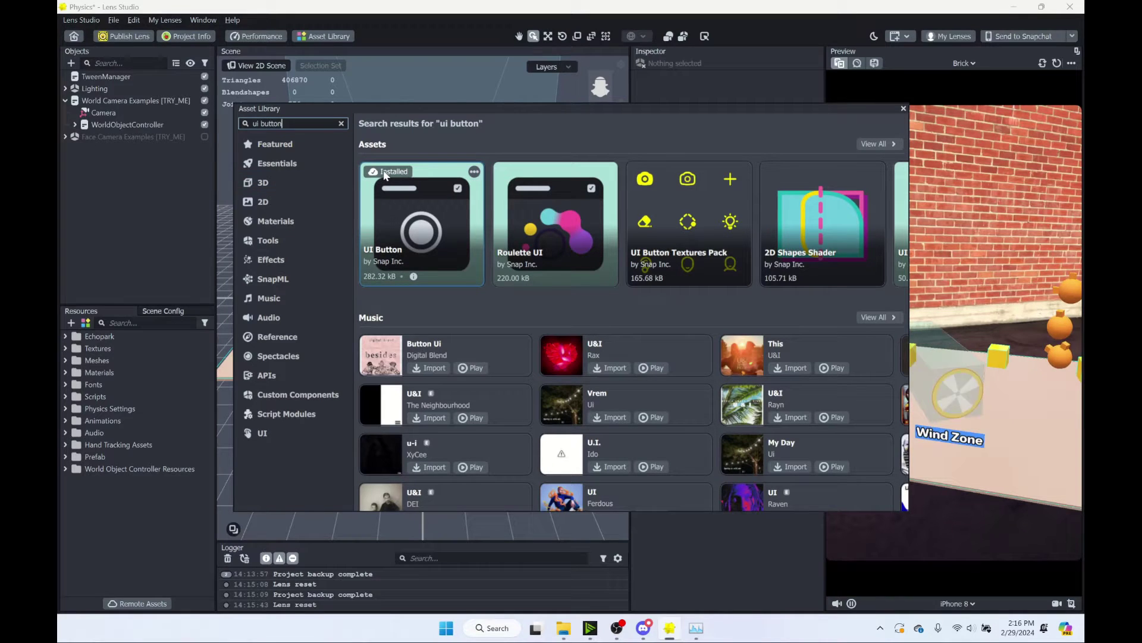
mouse_move(537, 279)
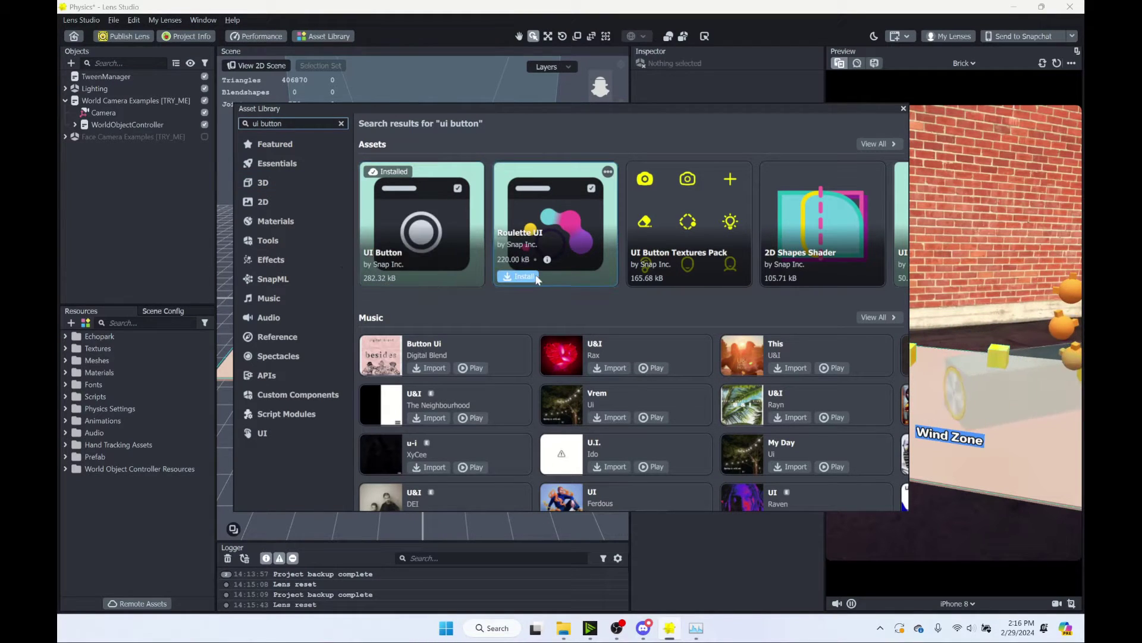
click(904, 109)
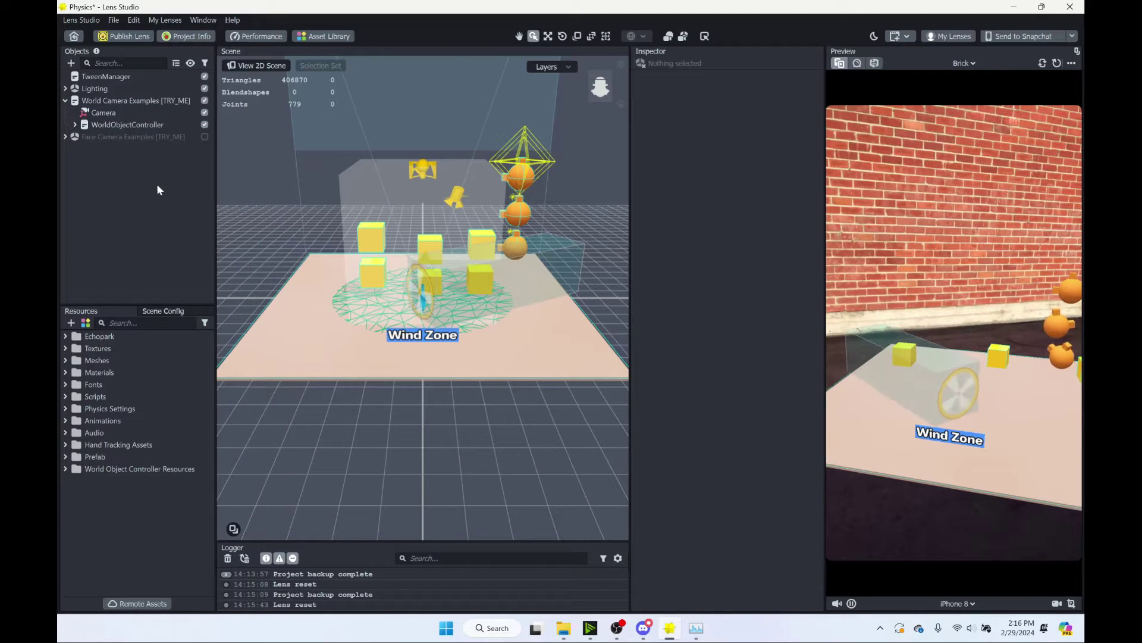
Add a new Screen Image and delete its Image component
click(71, 63)
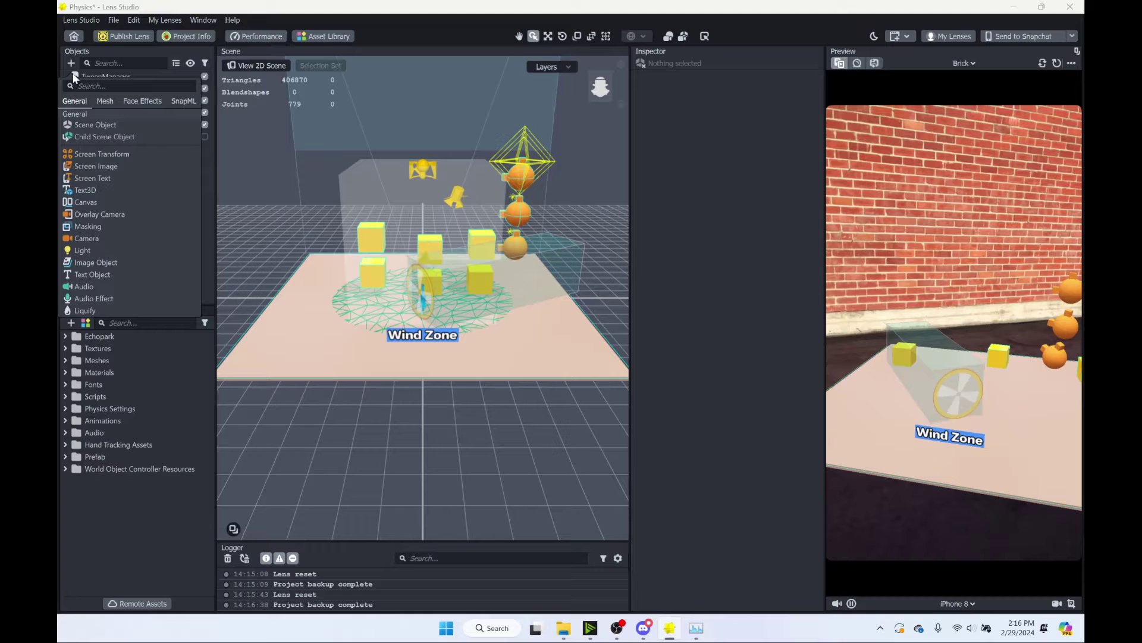
click(107, 167)
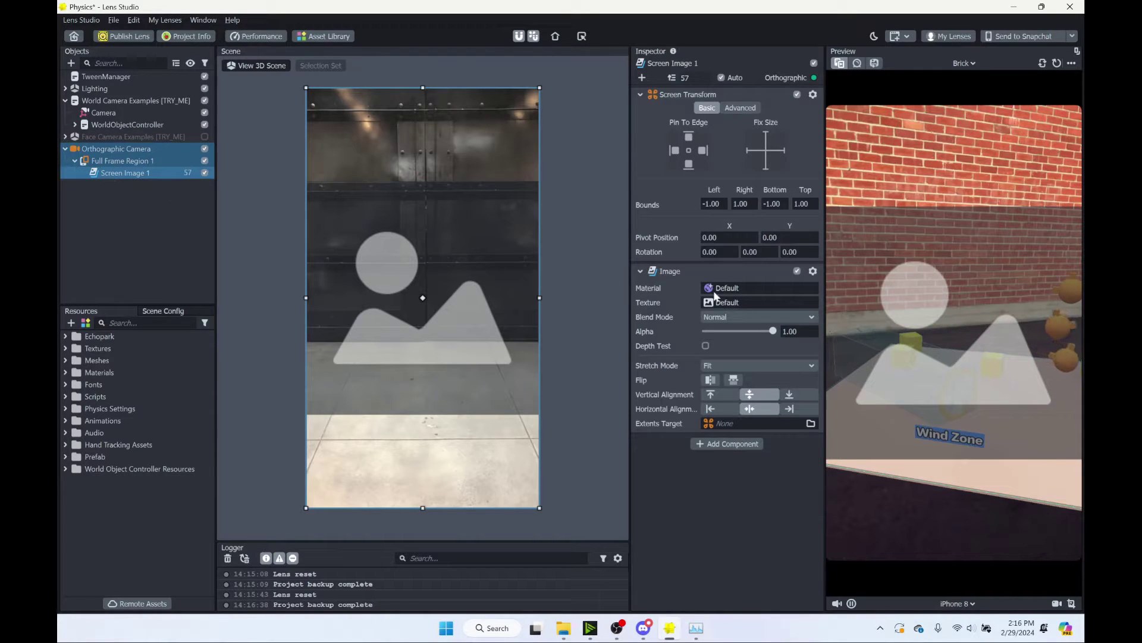
click(813, 272)
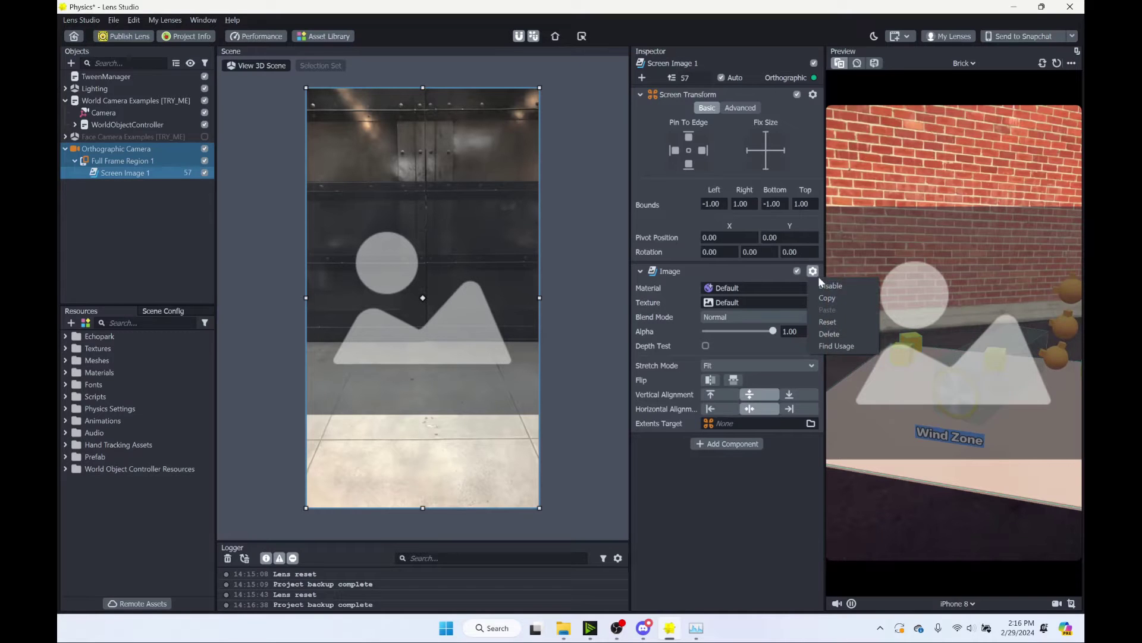
click(852, 333)
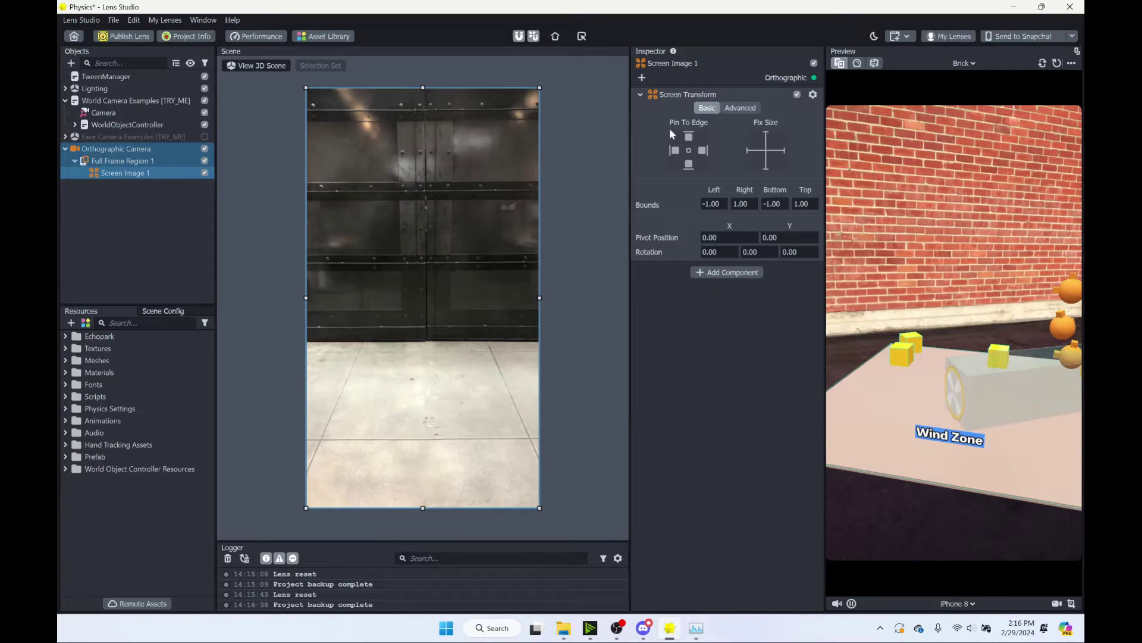
Add a UI Button component to the Screen Image, found by searching 'ui'
click(727, 272)
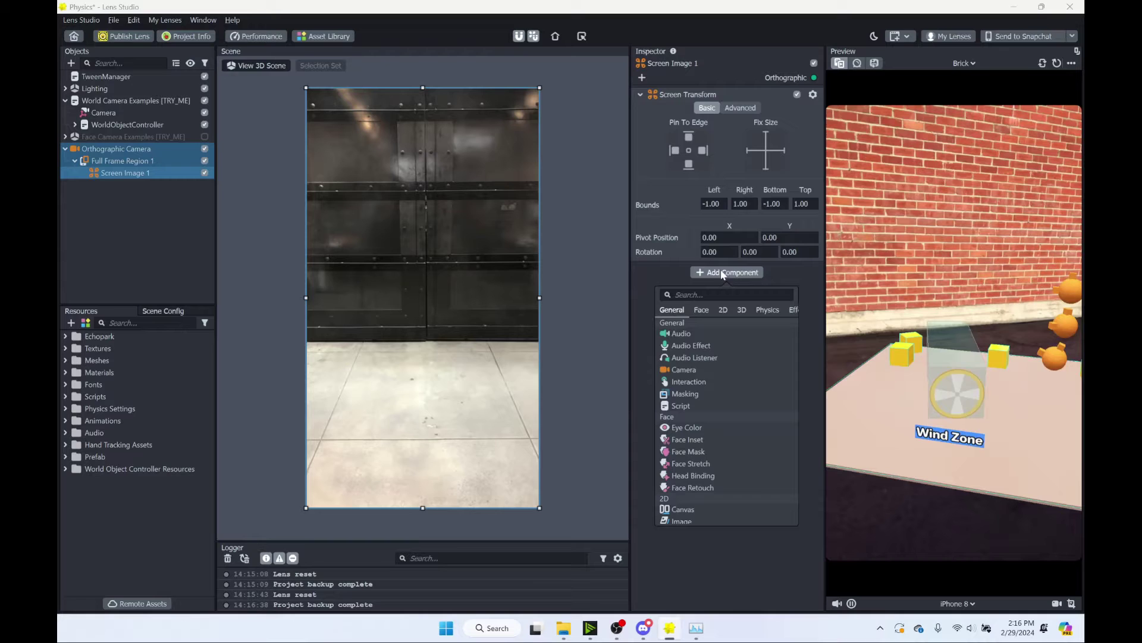
text(ui)
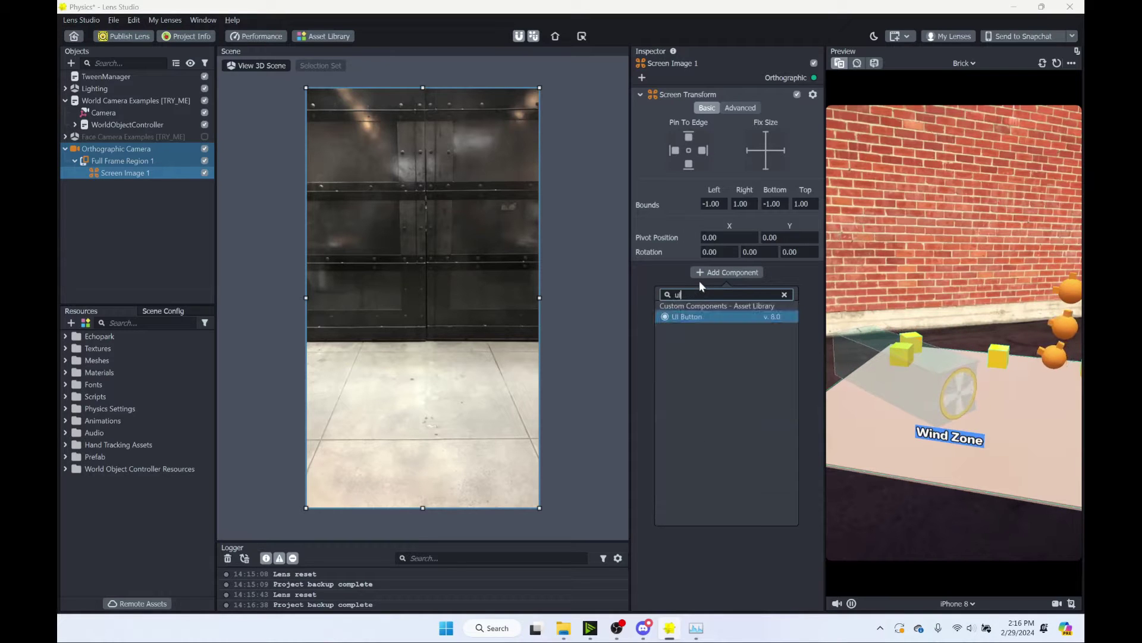
click(696, 316)
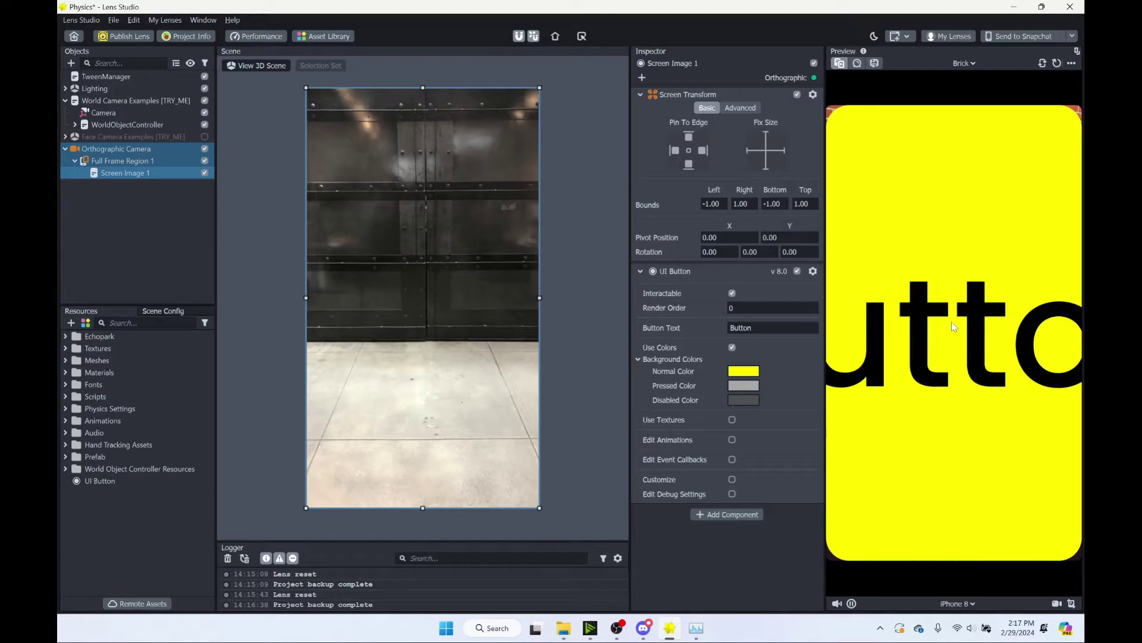
Set Full Frame Region 1 to Safe Render and shrink Screen Image 1 to a small lower-left box
click(112, 159)
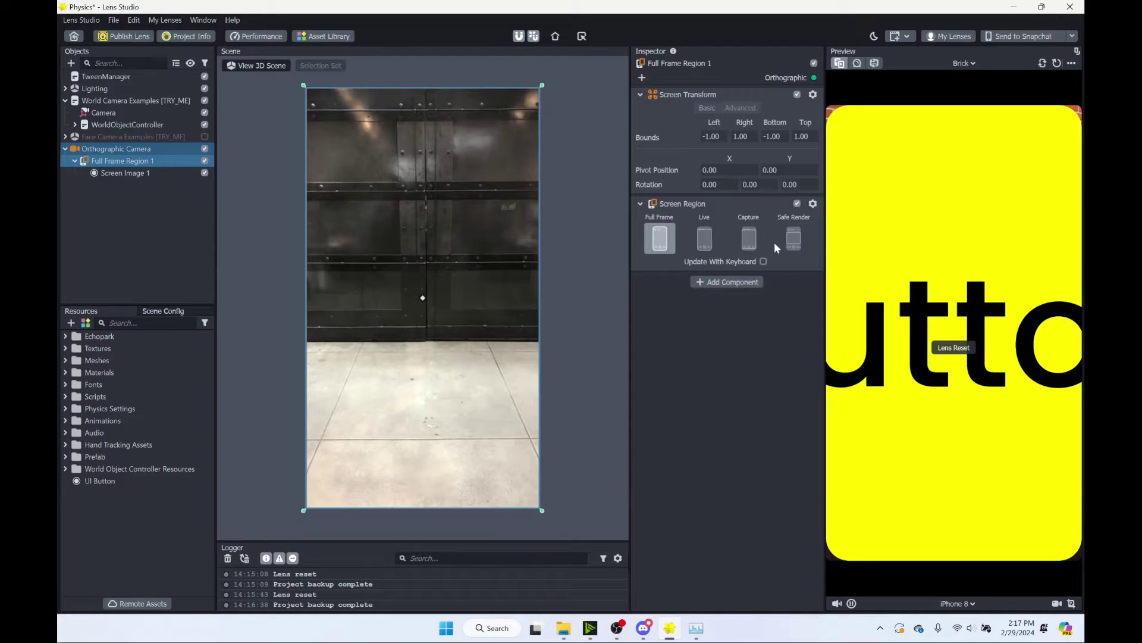
click(794, 238)
click(114, 173)
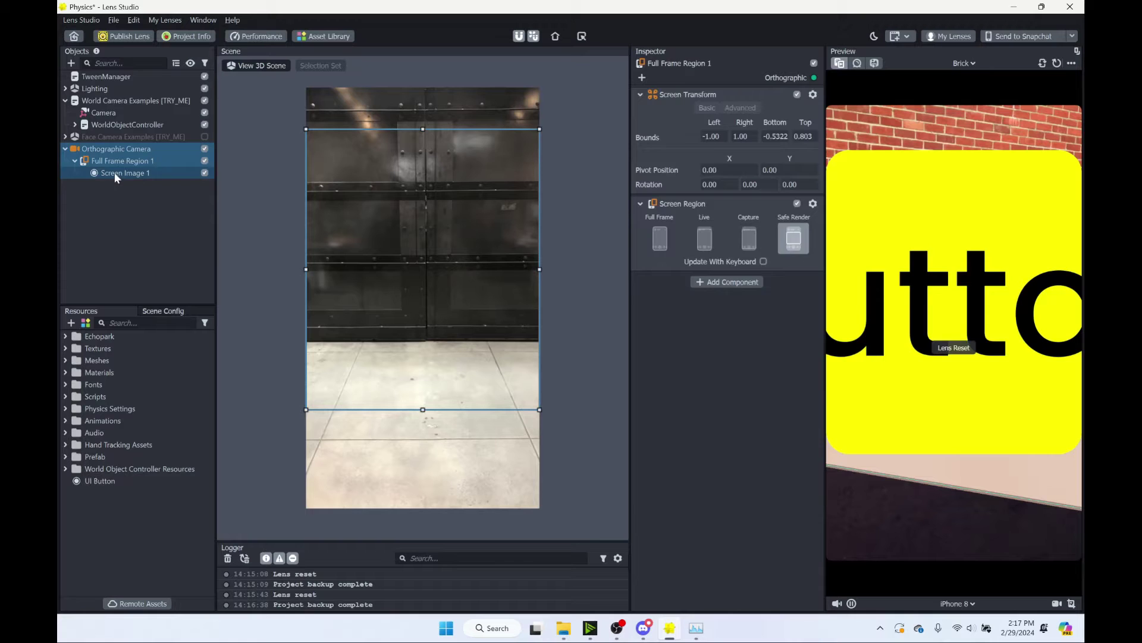
drag(538, 130, 354, 348)
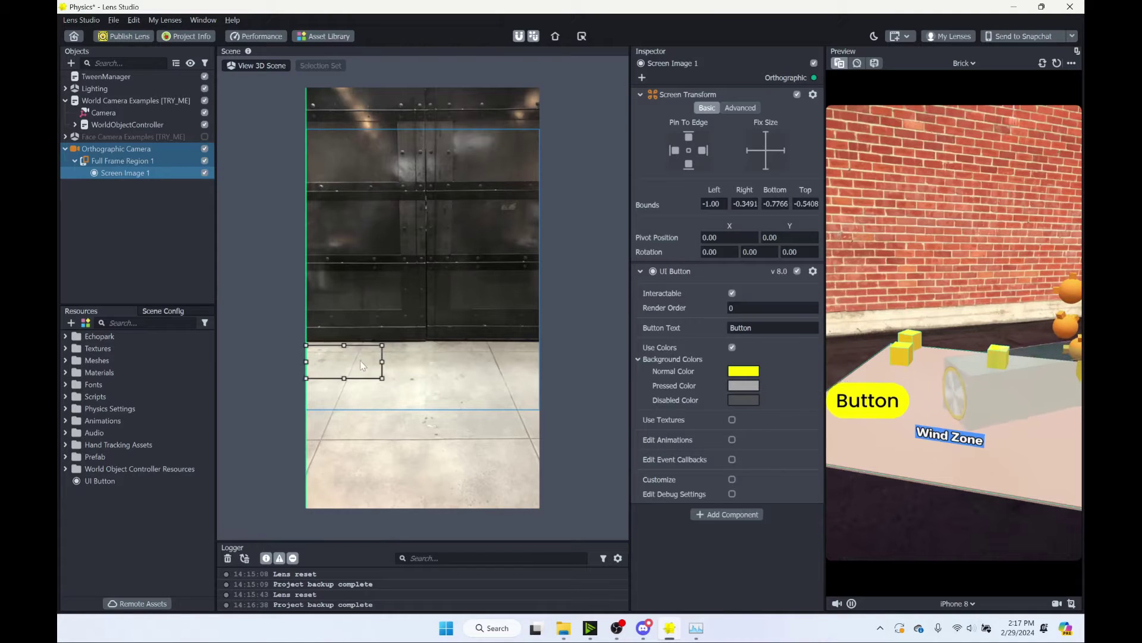
Change the button's label text to 'Reset'
double_click(741, 327)
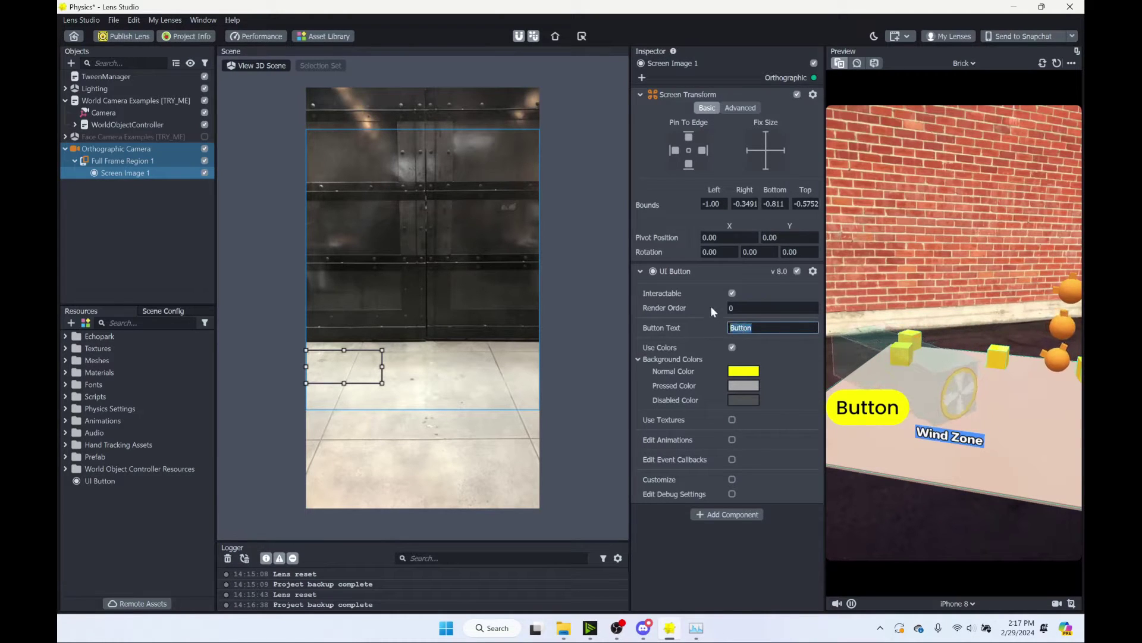
text(Rese)
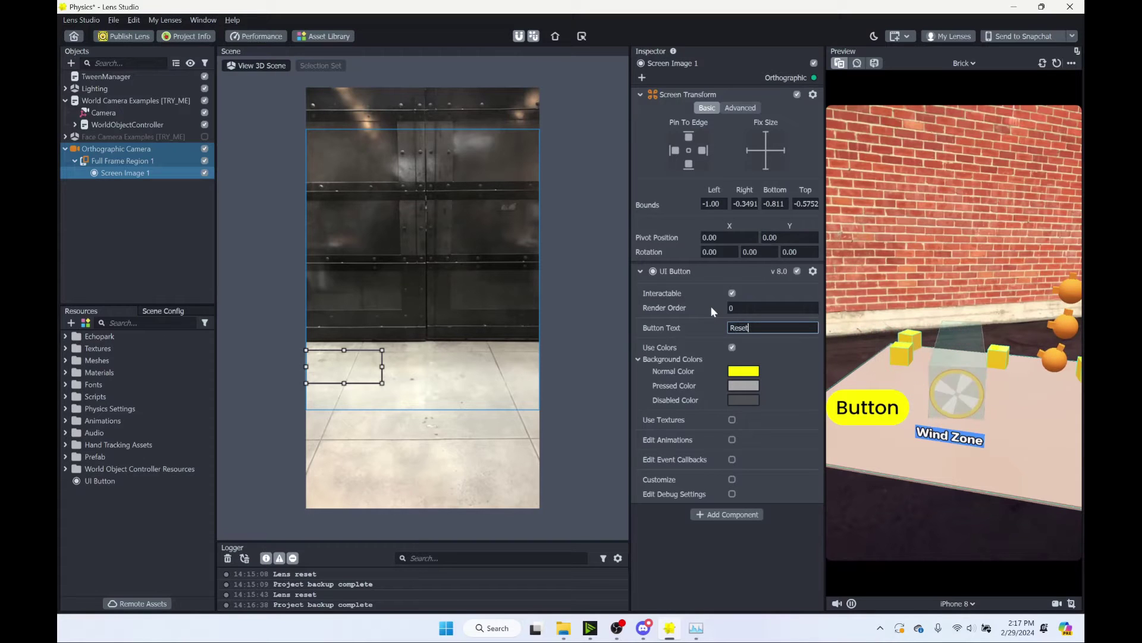
text(t)
key(Return)
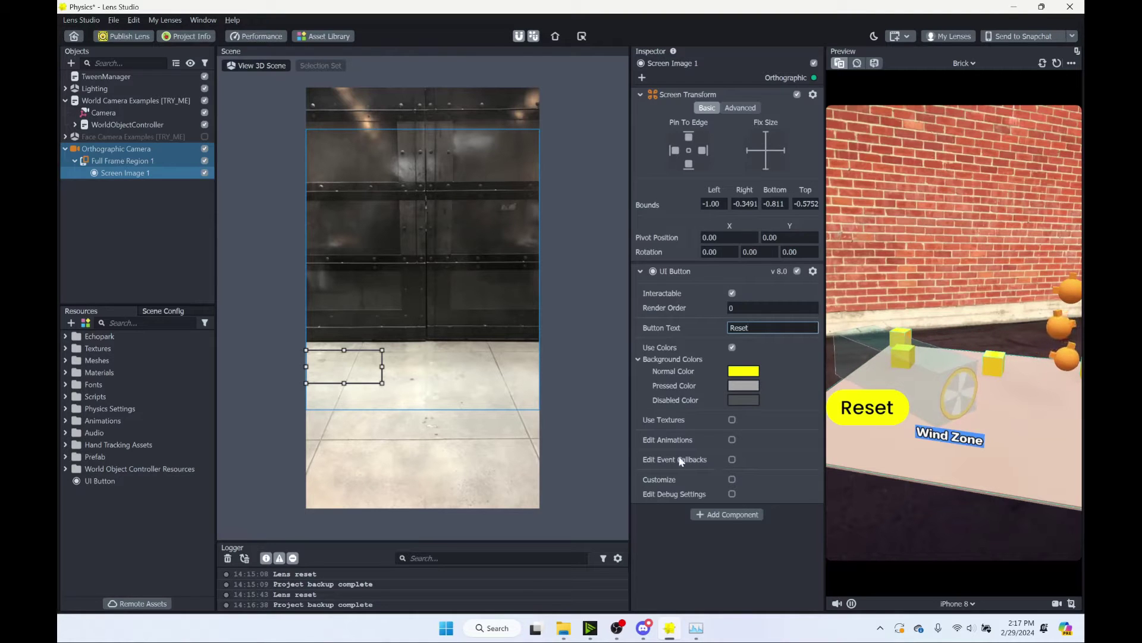
Enable event callbacks as Behavior Custom Trigger, with a RESET trigger on press down
click(732, 458)
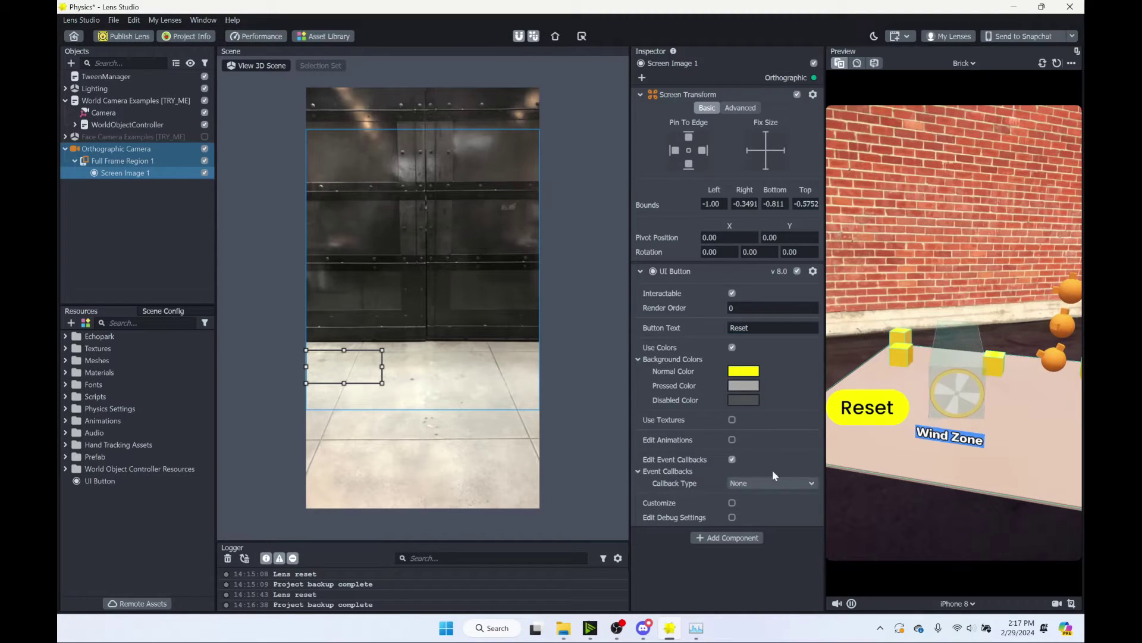
click(879, 413)
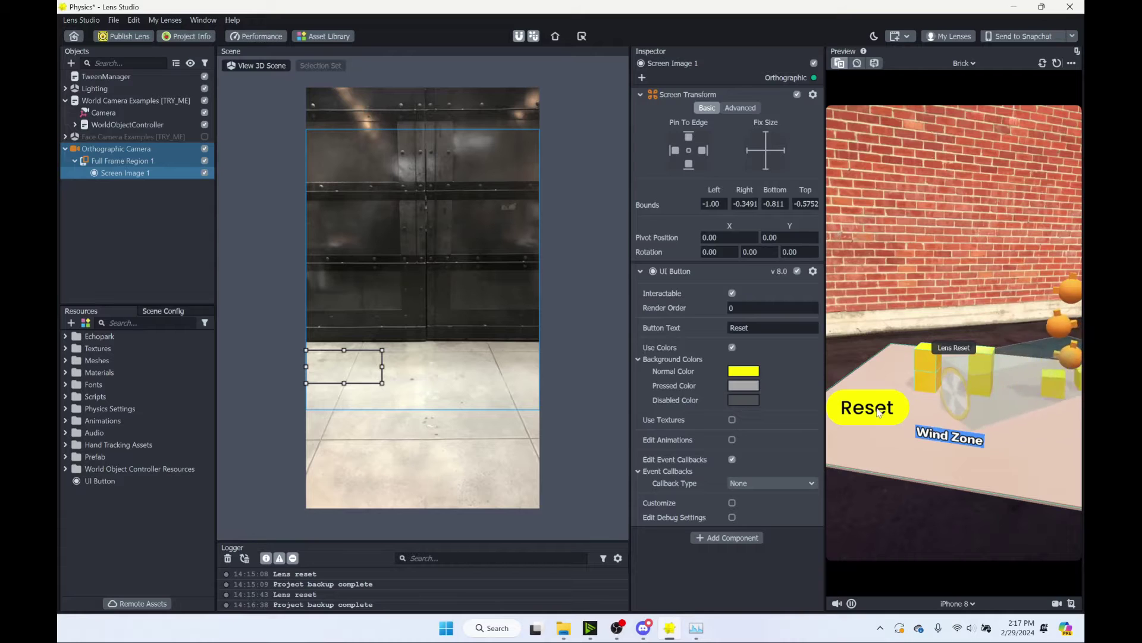
click(779, 483)
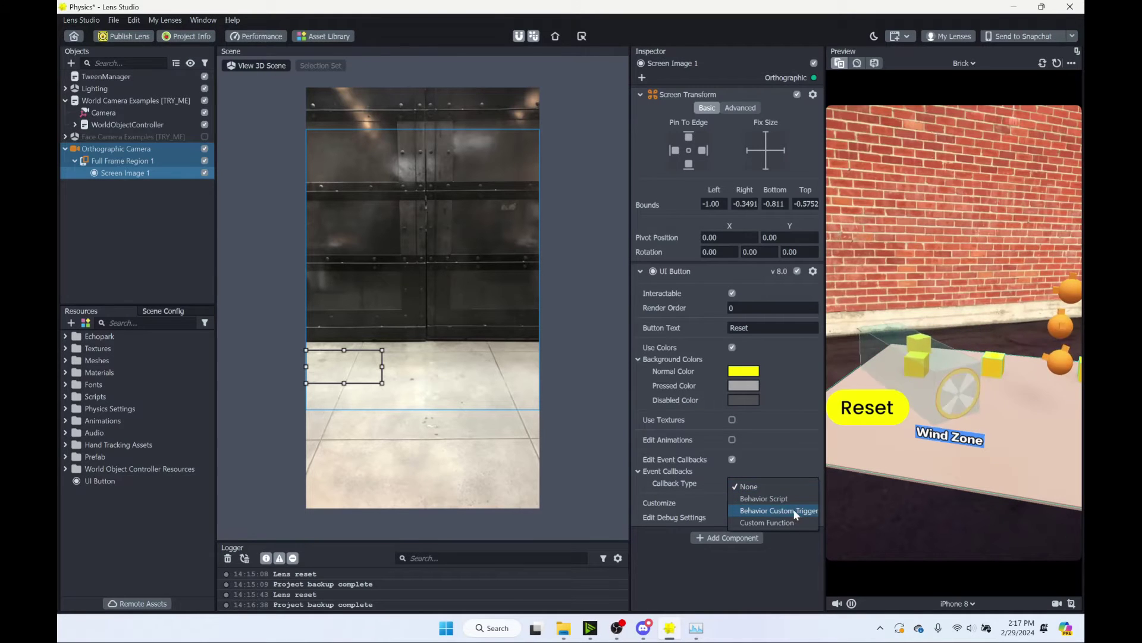
click(771, 510)
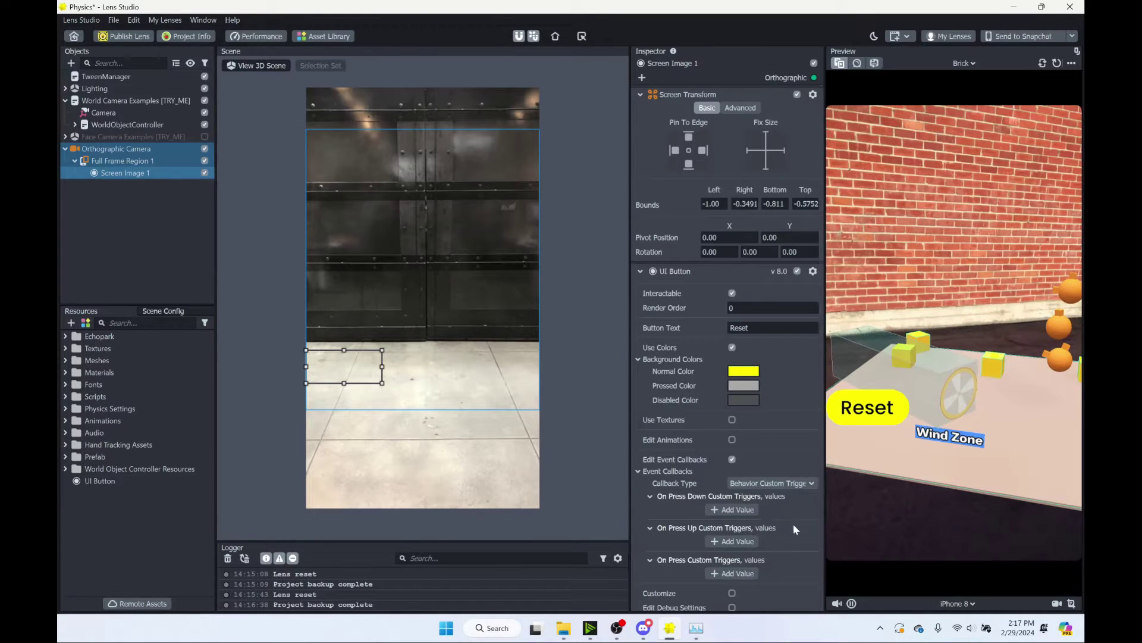
scroll(793, 524, down, 1)
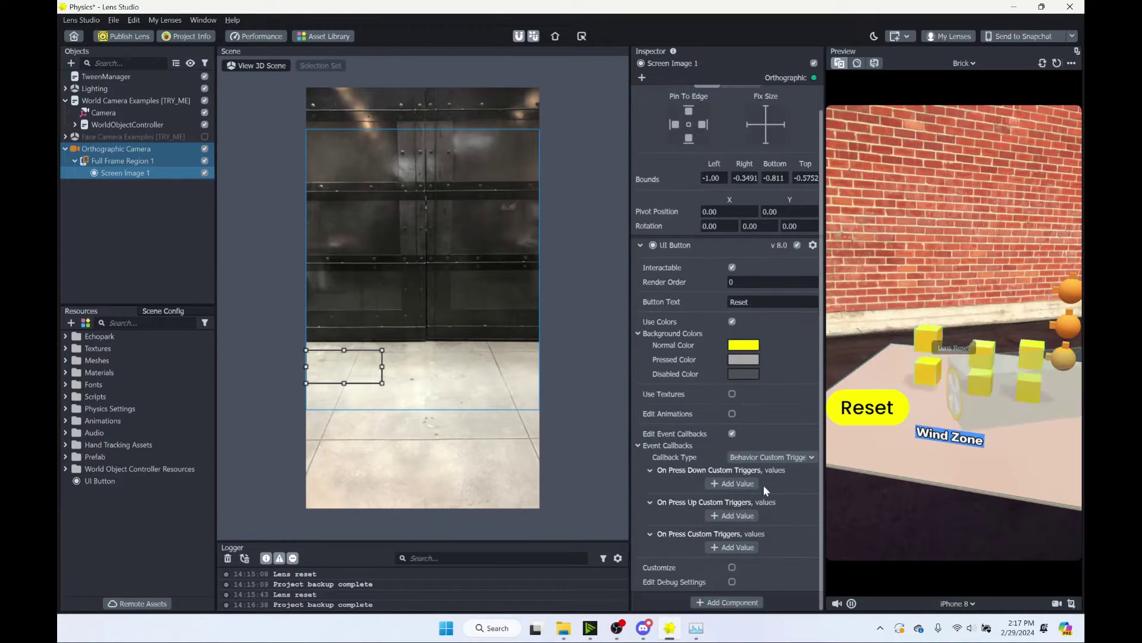
click(728, 484)
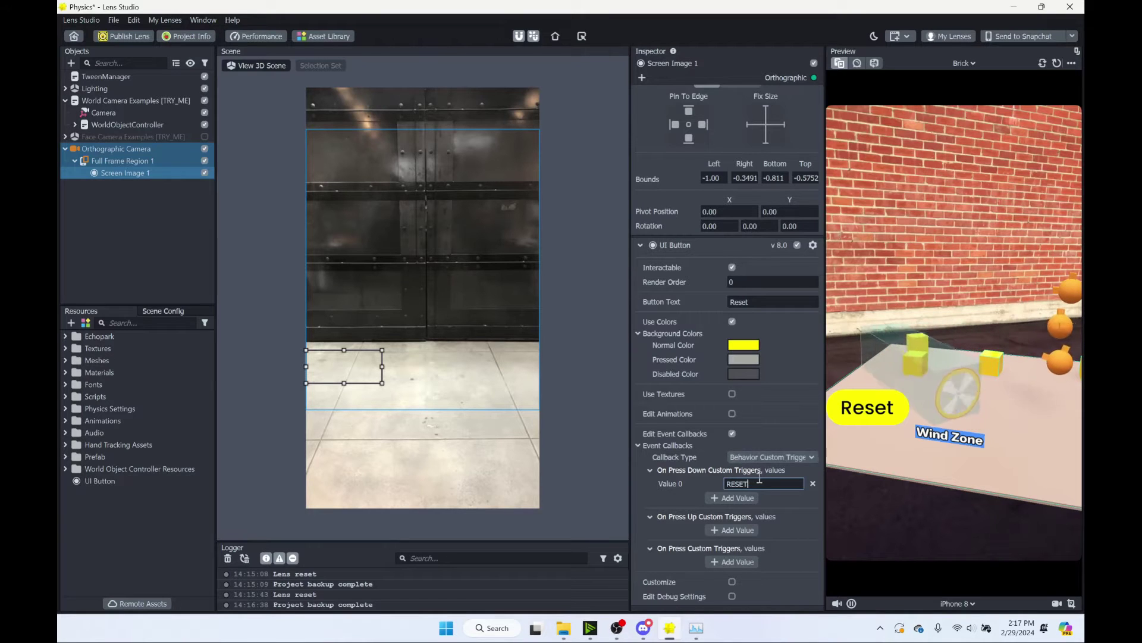
click(676, 490)
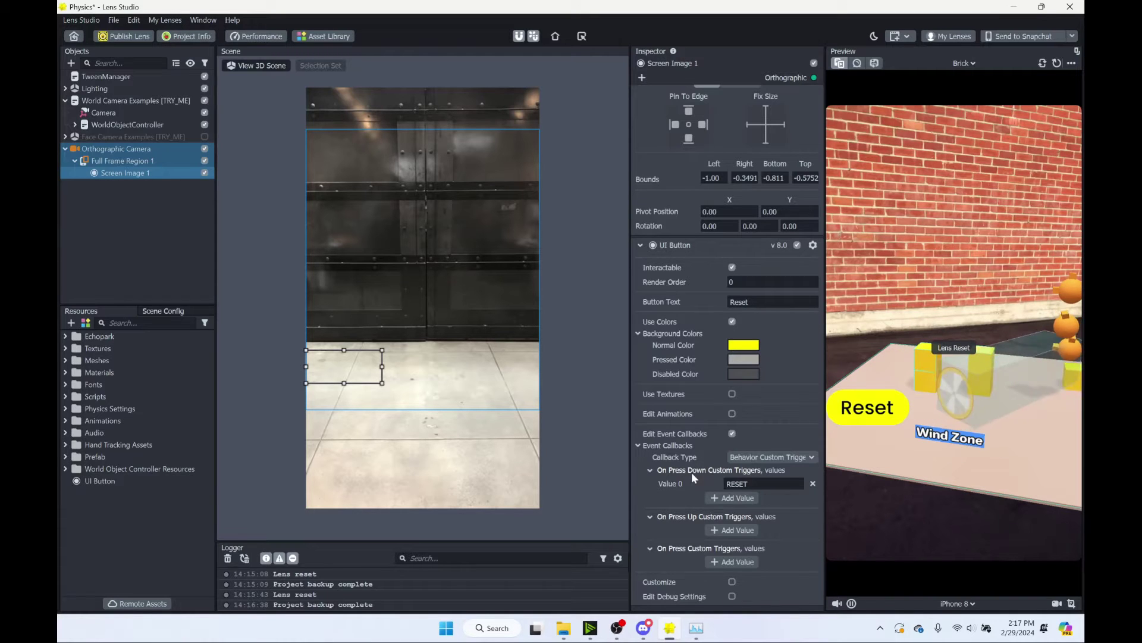
Enable button animations with the Squish type and tap Reset in the preview to check it
click(732, 413)
click(766, 437)
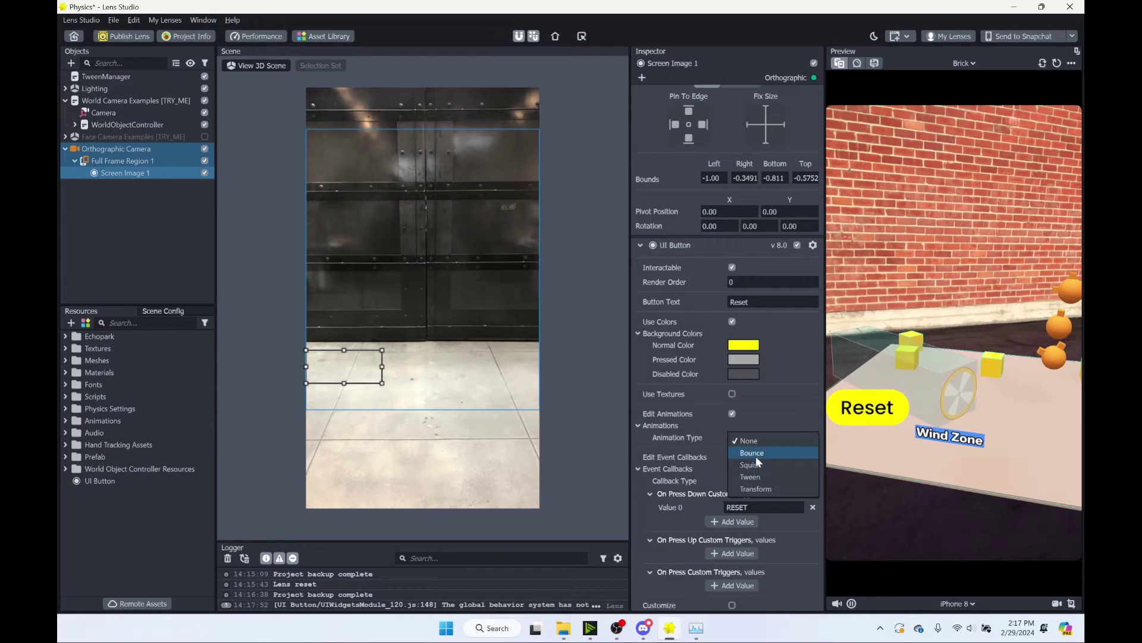
click(755, 465)
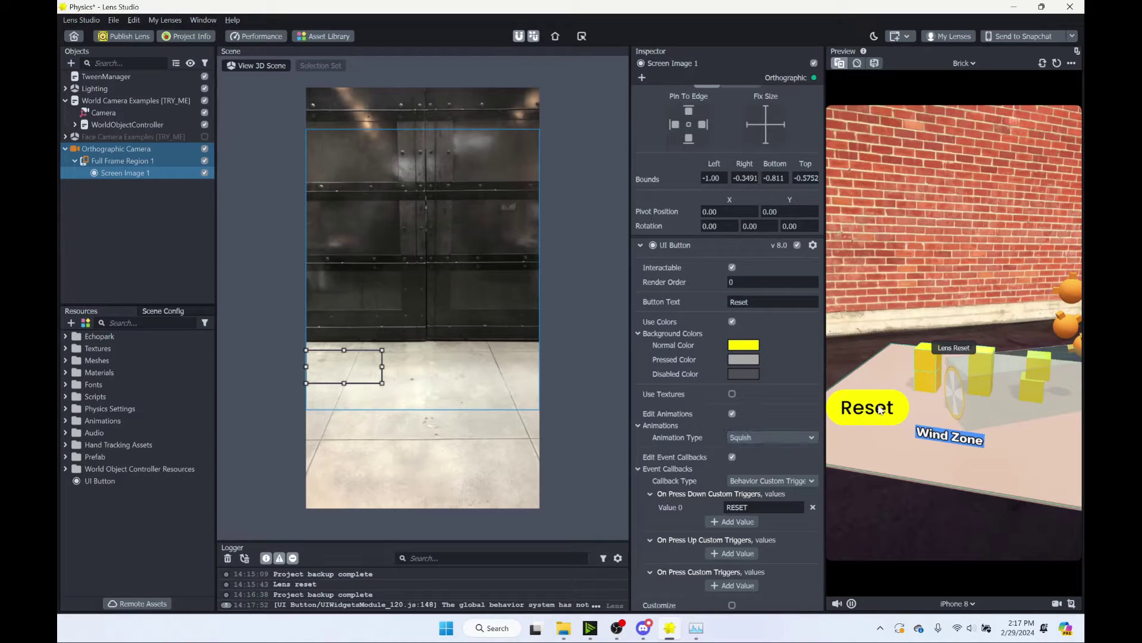
click(849, 417)
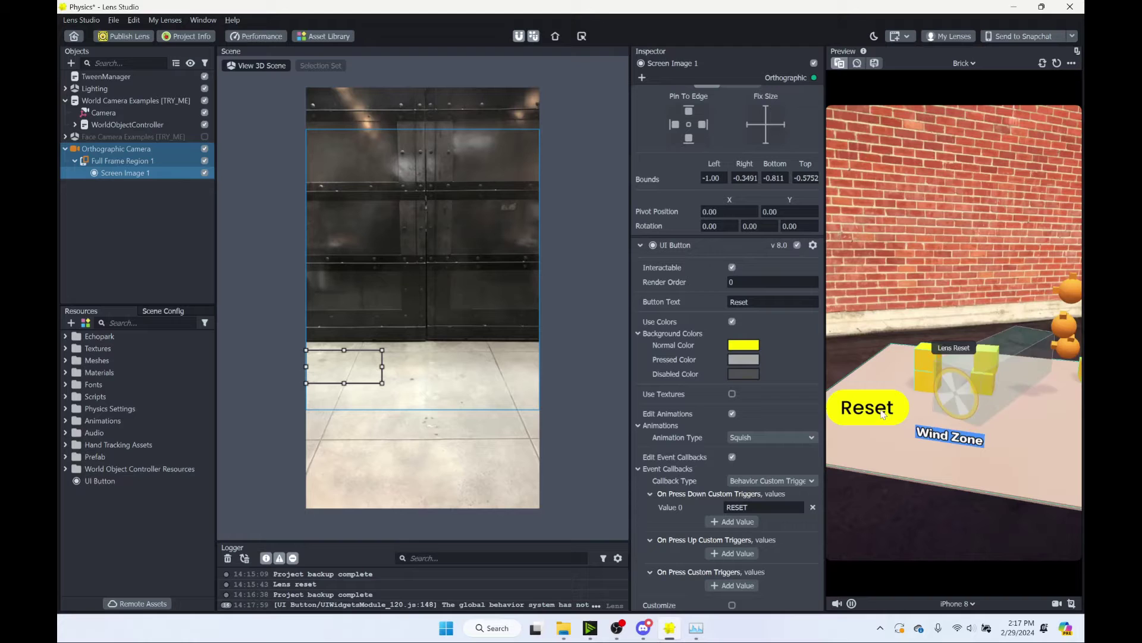
click(849, 417)
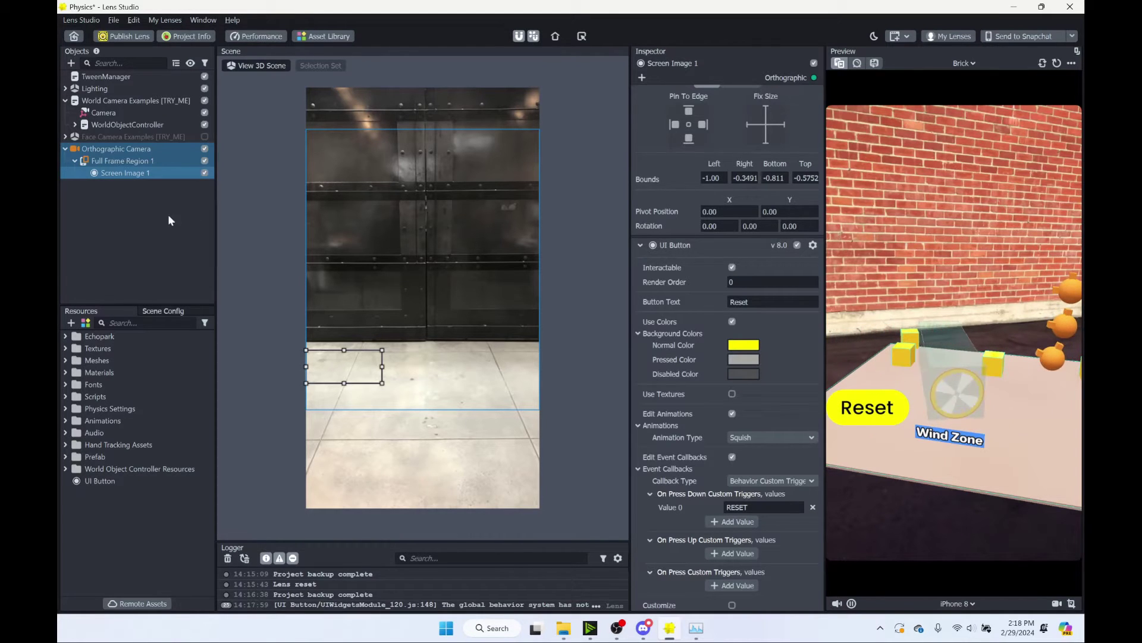
Create an empty scene object and rename it 'Scene Manager'
click(123, 209)
click(71, 63)
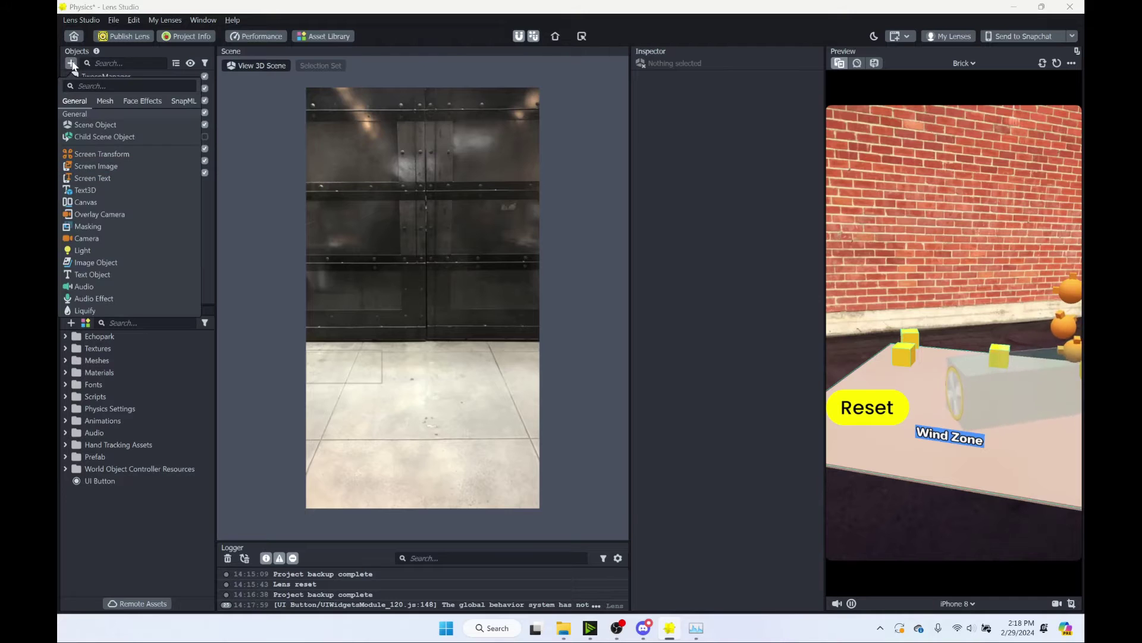
click(110, 125)
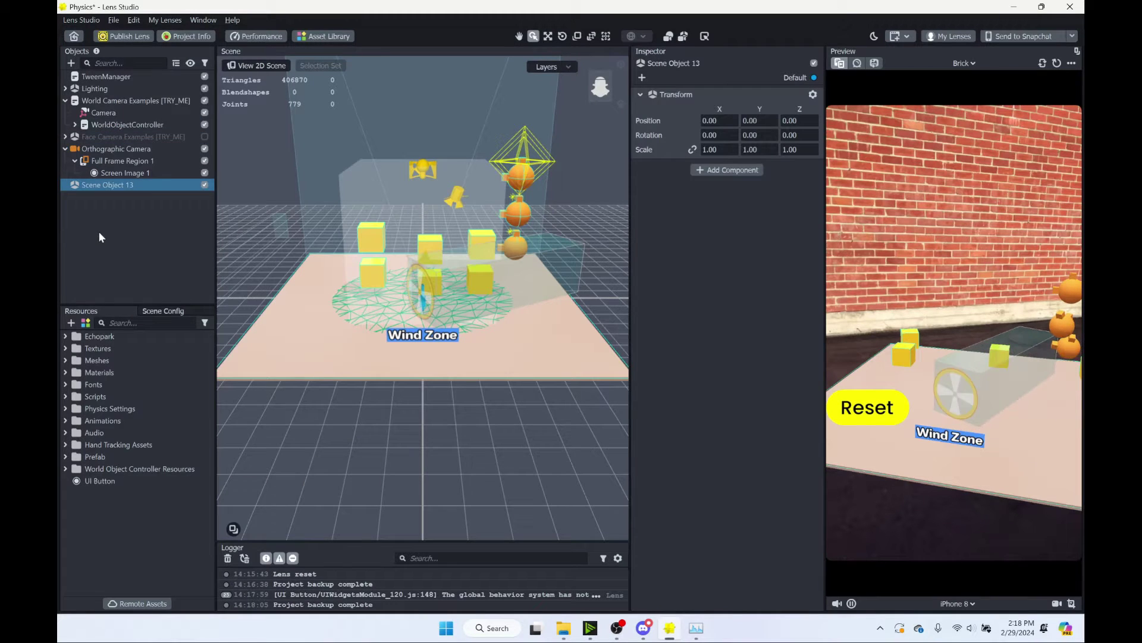
right_click(106, 186)
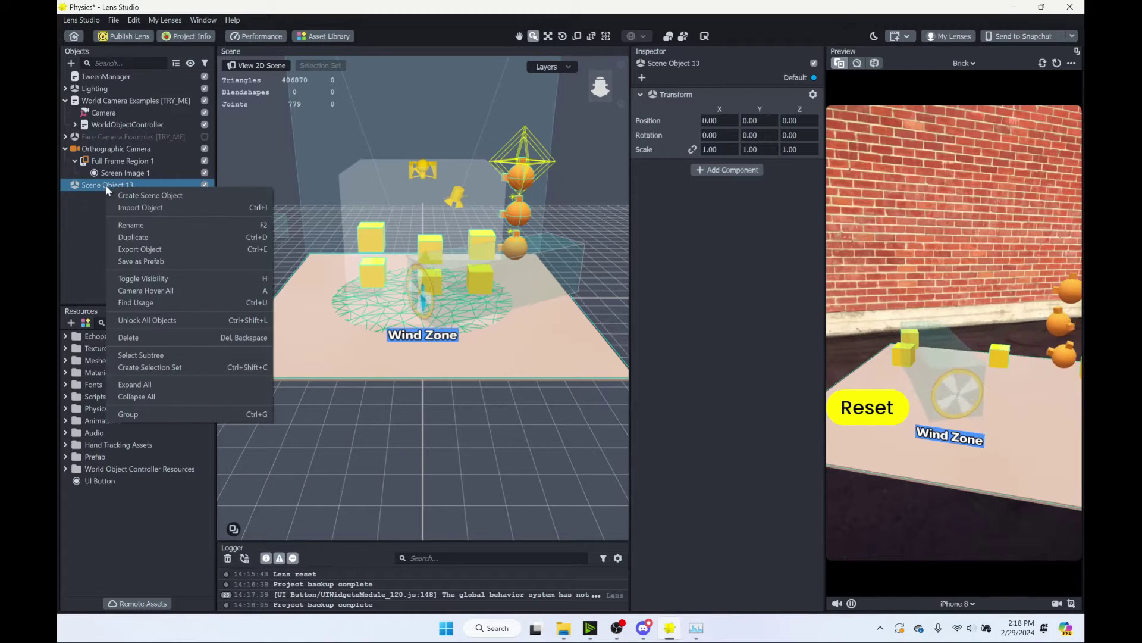
click(148, 222)
text(Scene M)
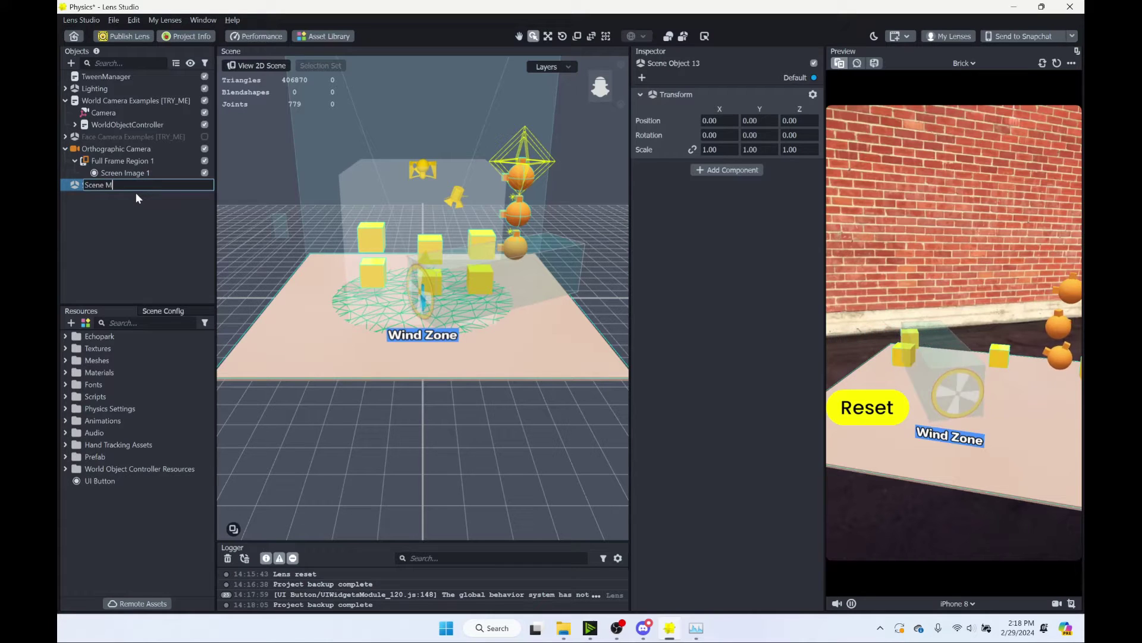
text(anager)
key(Return)
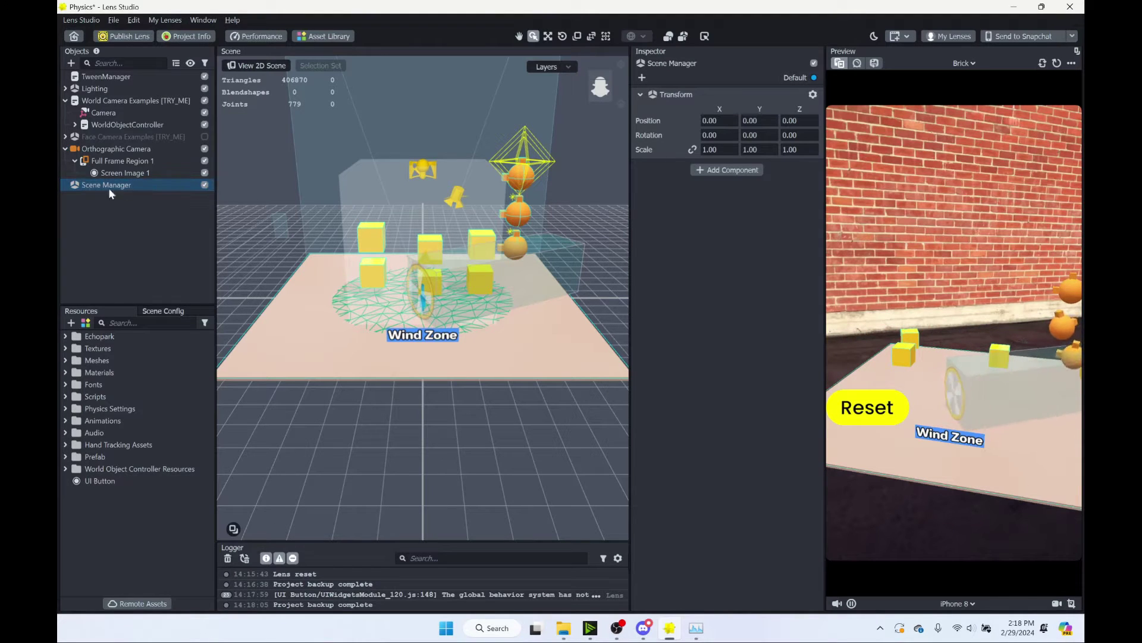
Attach the Scene Manager component to it, found by searching 'sce'
click(736, 172)
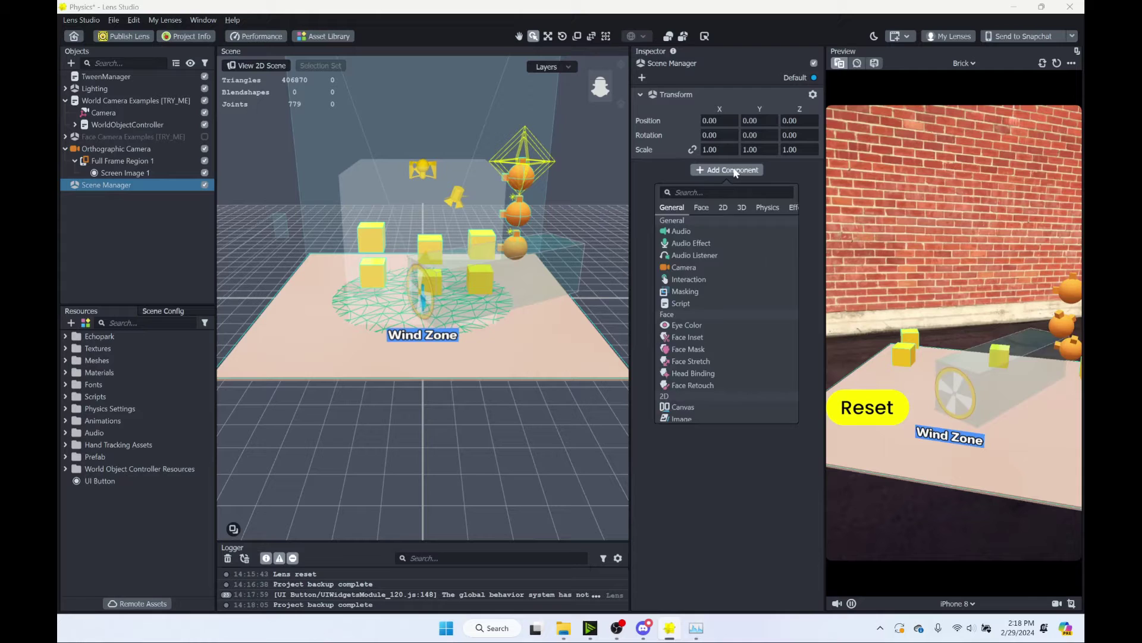
text(sce)
click(724, 214)
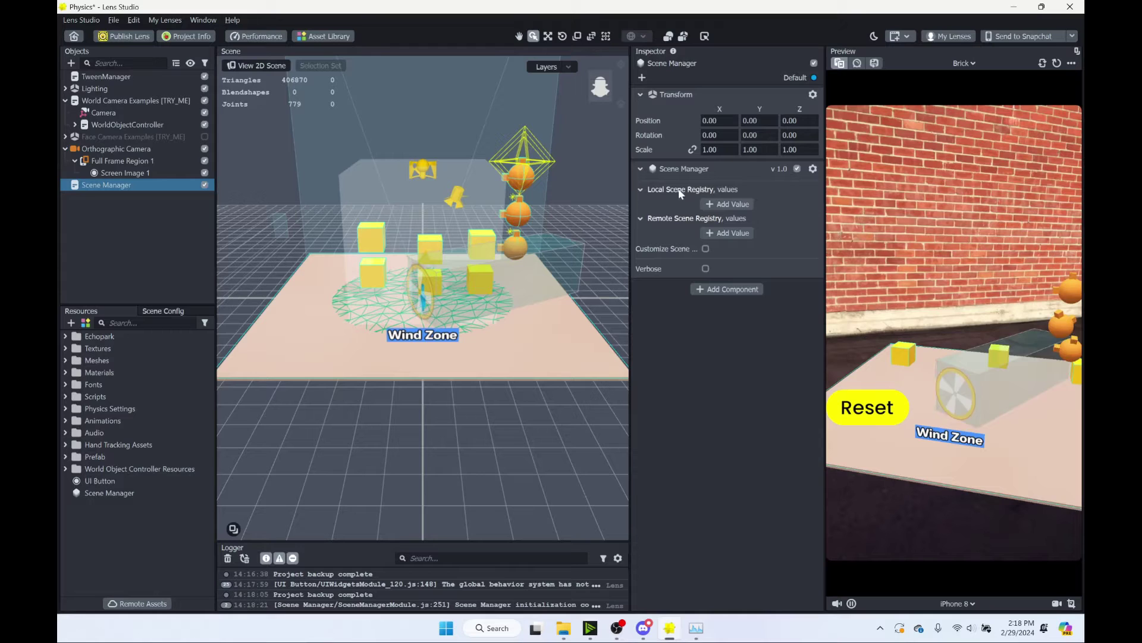
Add a local registry entry named 'main', browse the Scene Asset picker's Prefab folder, then cancel and deselect
click(727, 205)
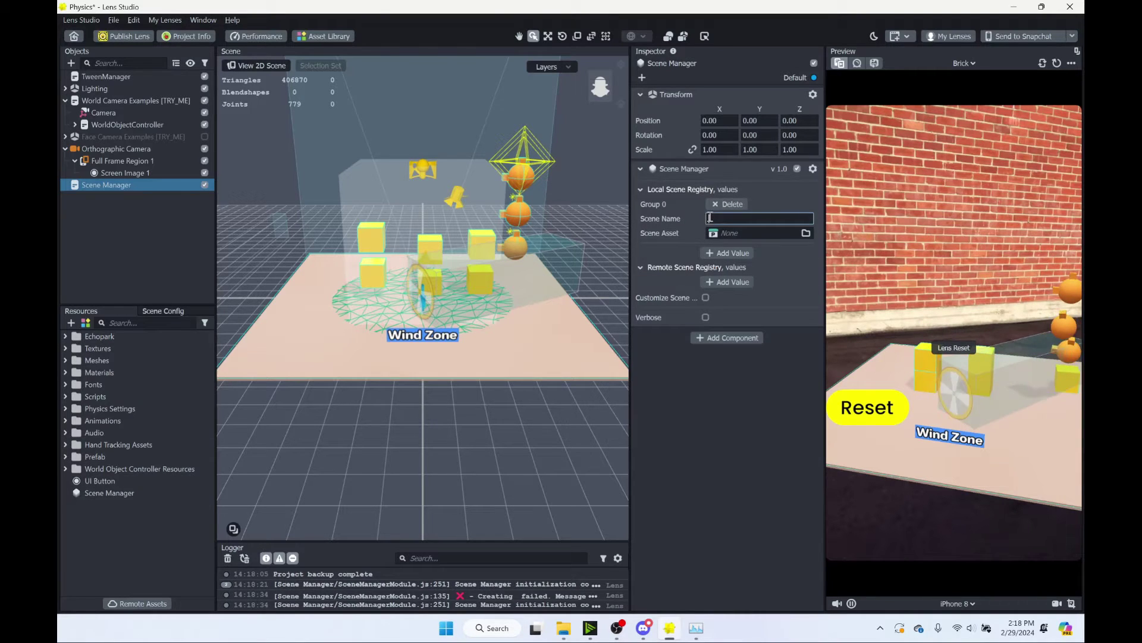
text(main)
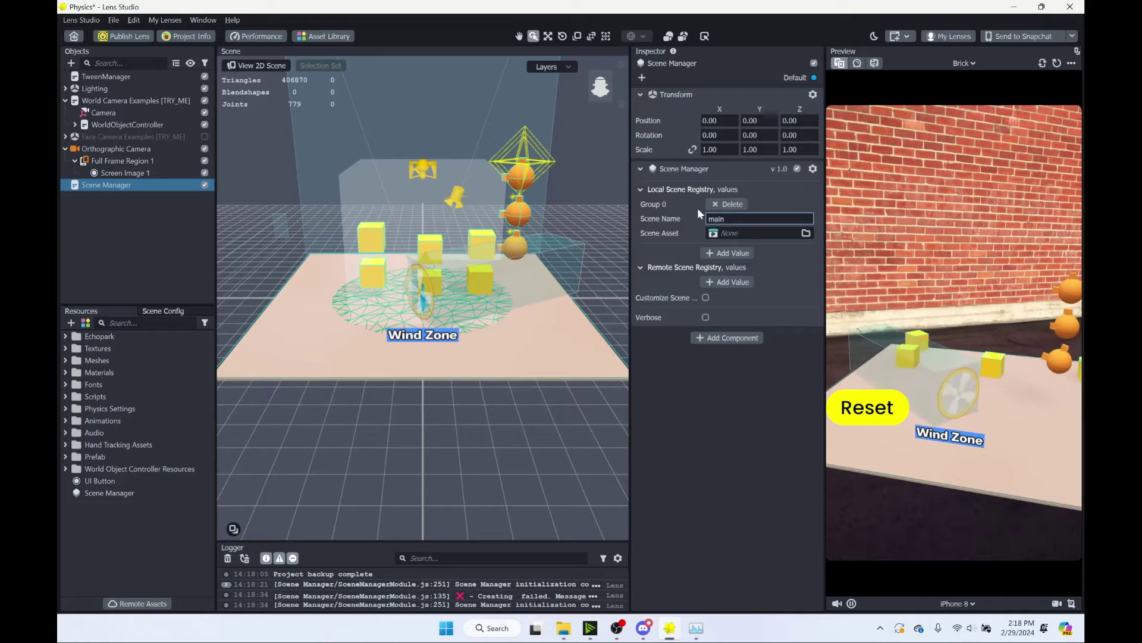
click(734, 234)
click(480, 195)
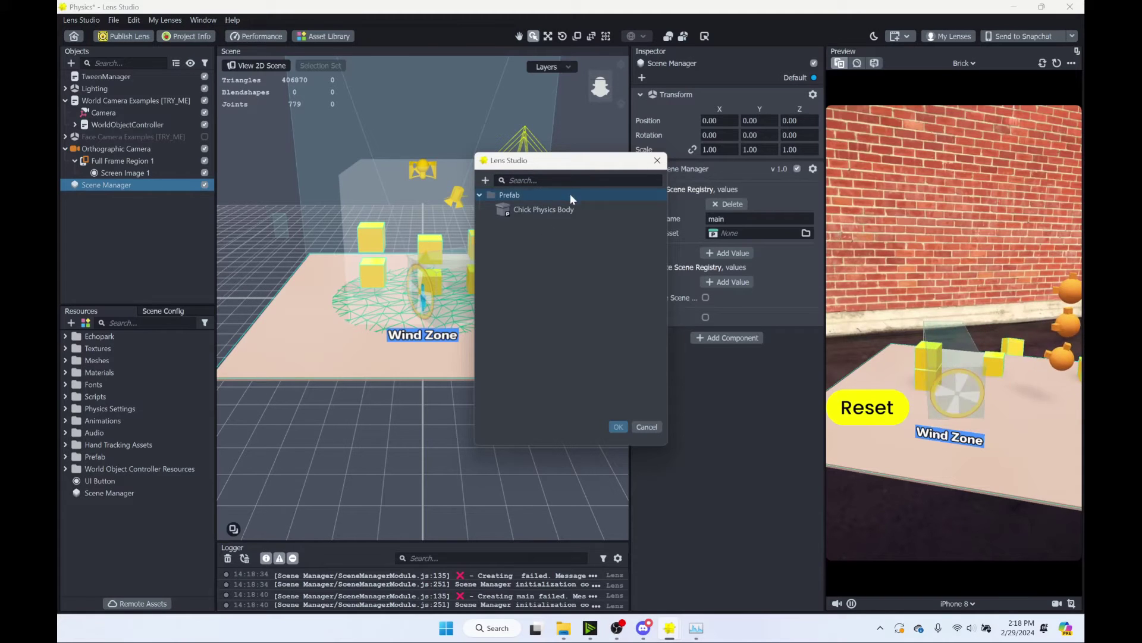
click(547, 209)
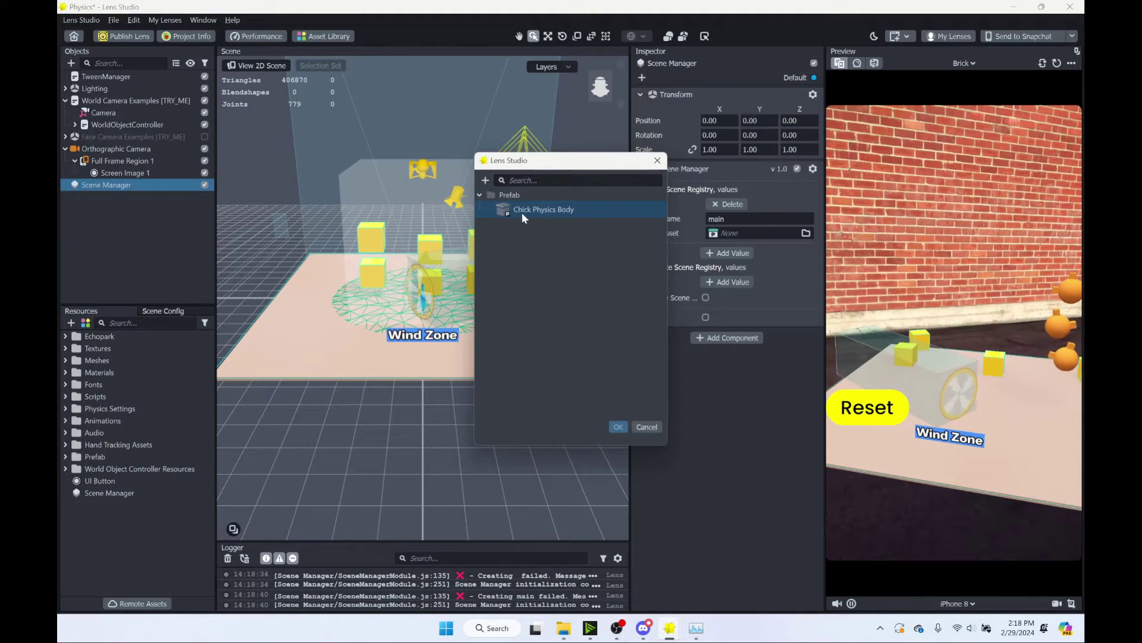
click(646, 426)
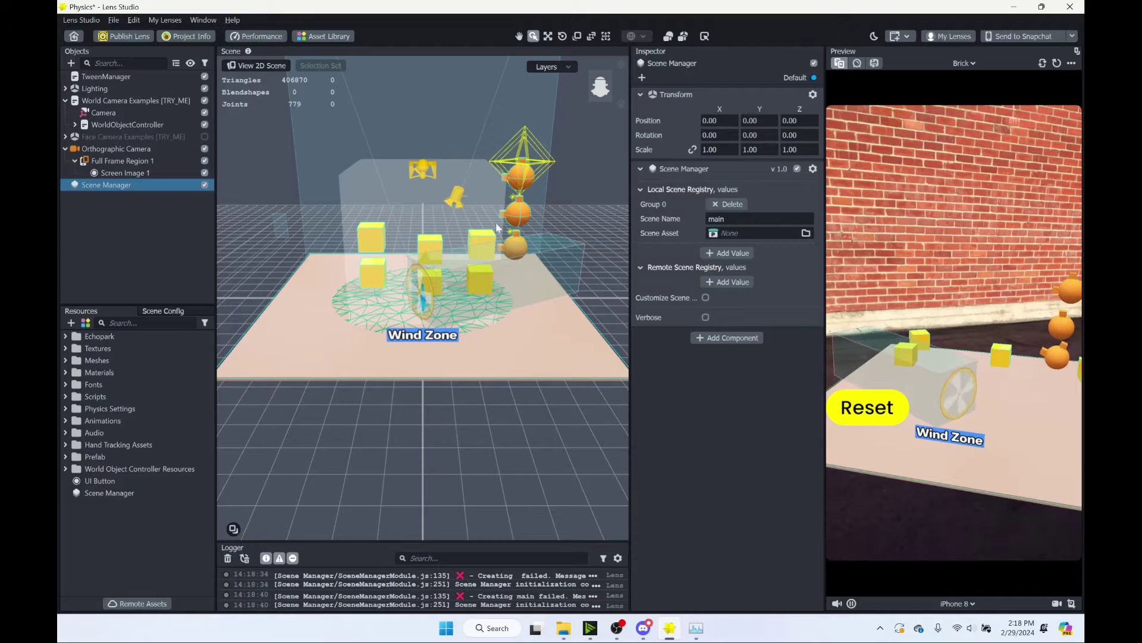
click(132, 244)
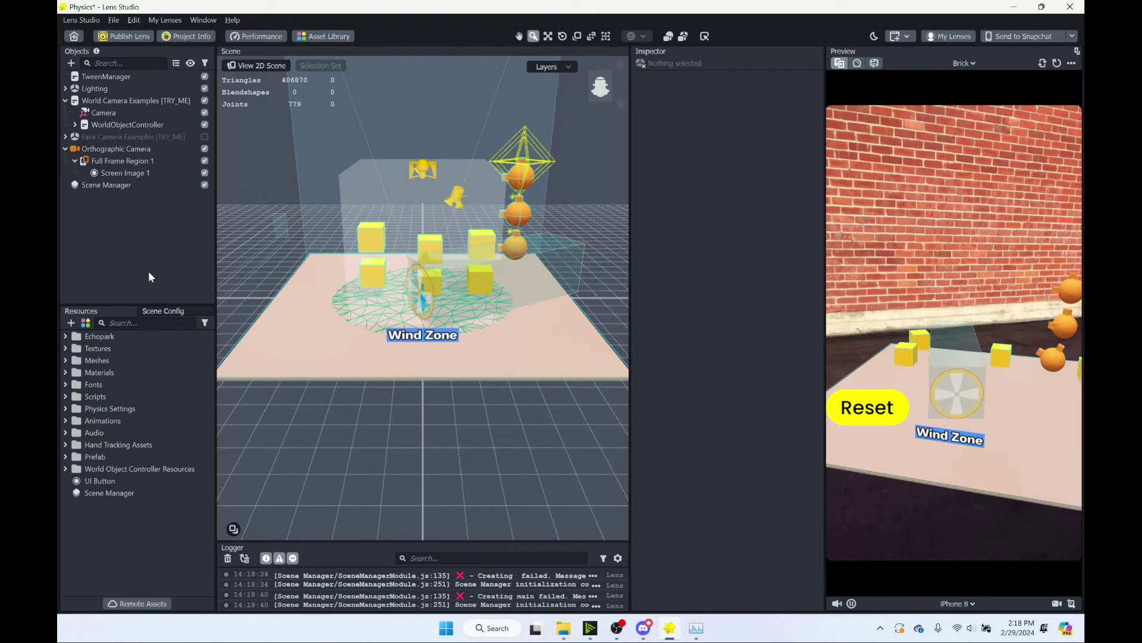
Collapse World Camera Examples and create an empty scene object named 'main scene'
click(65, 101)
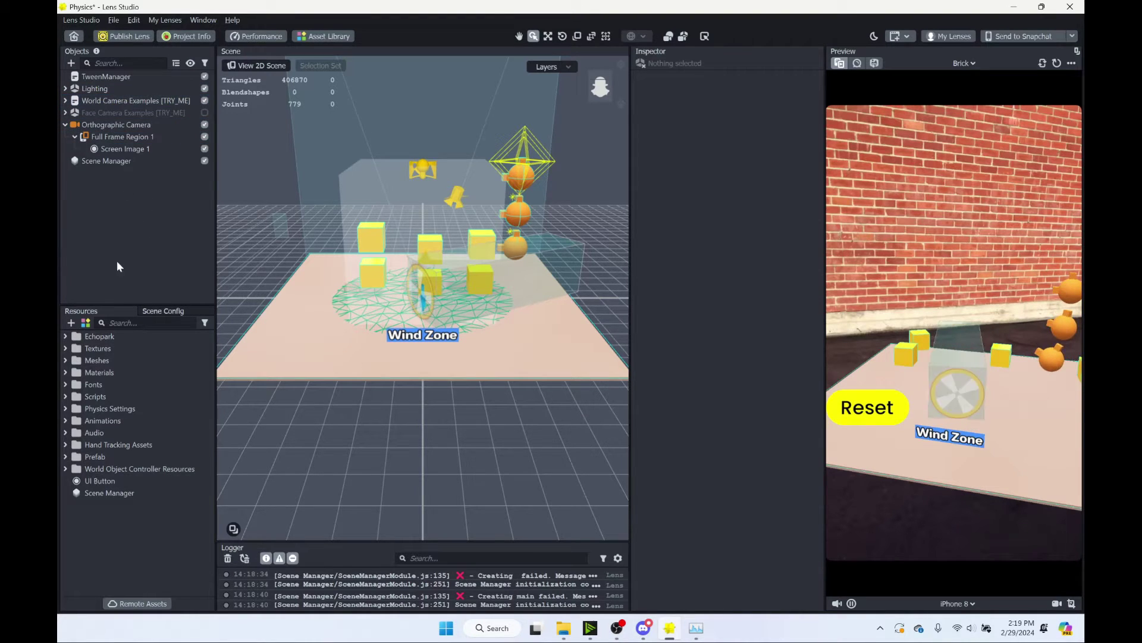
right_click(108, 199)
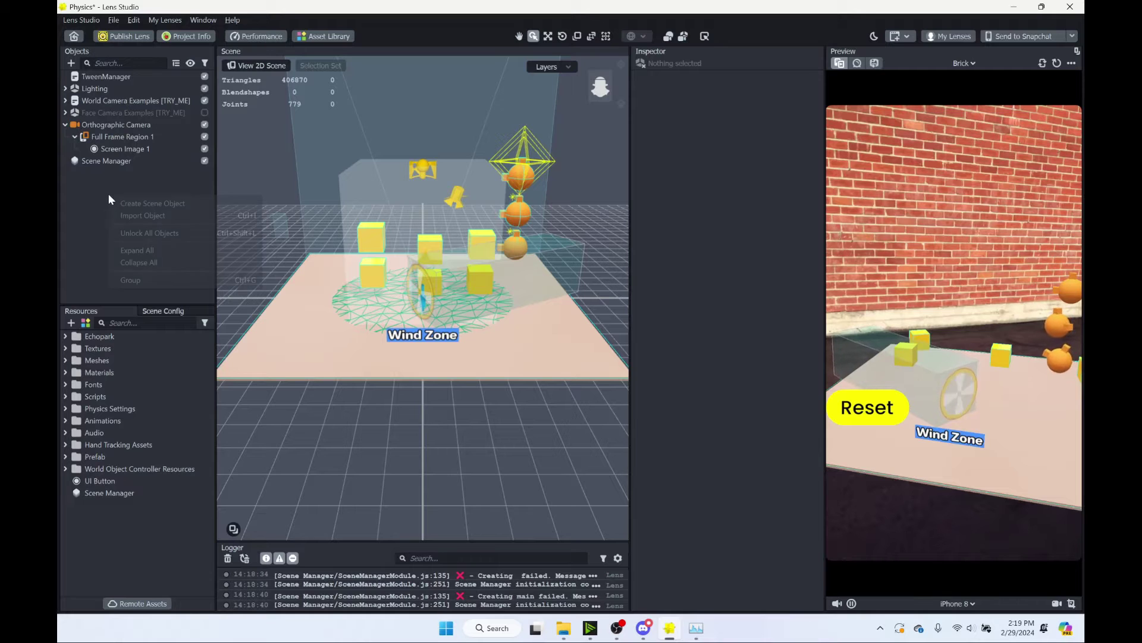
click(144, 204)
right_click(107, 173)
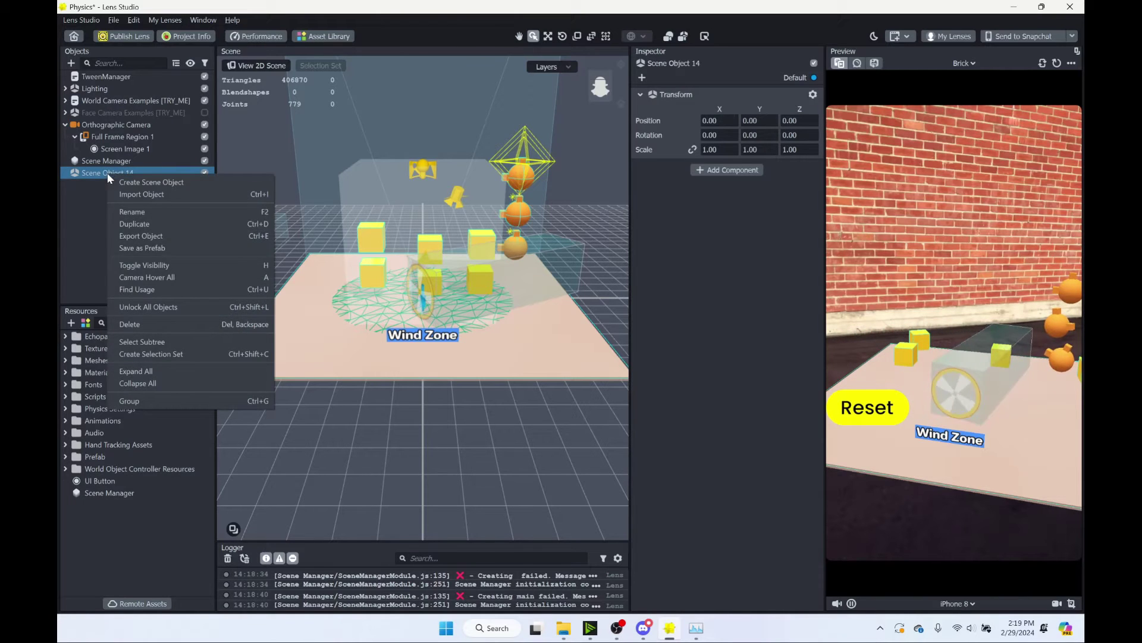
click(133, 212)
text(main)
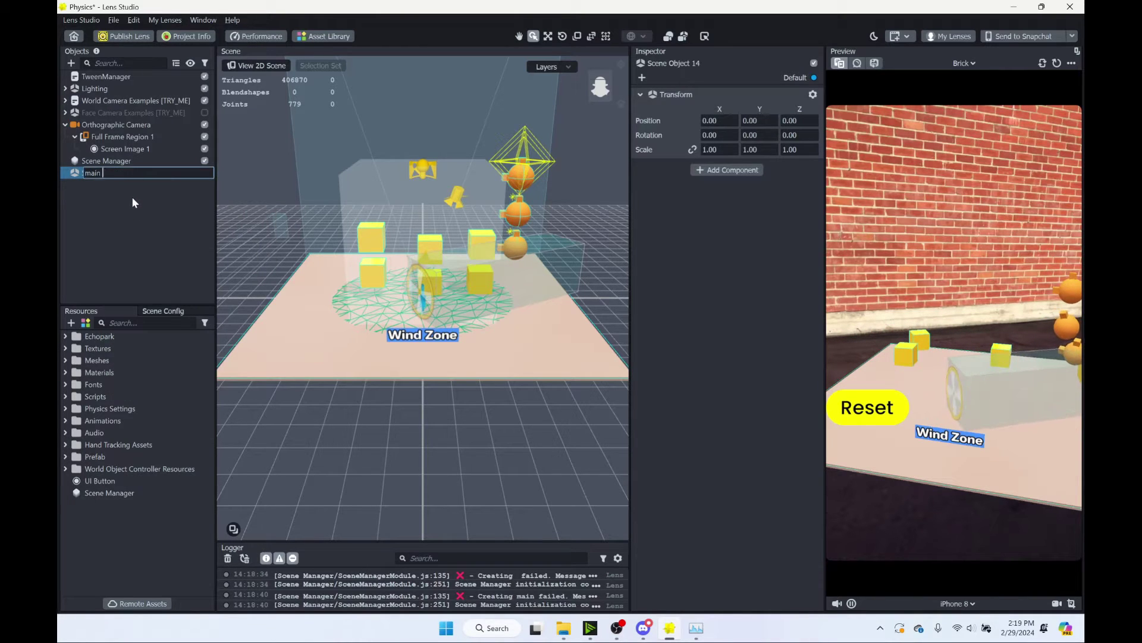
text( scene)
key(Return)
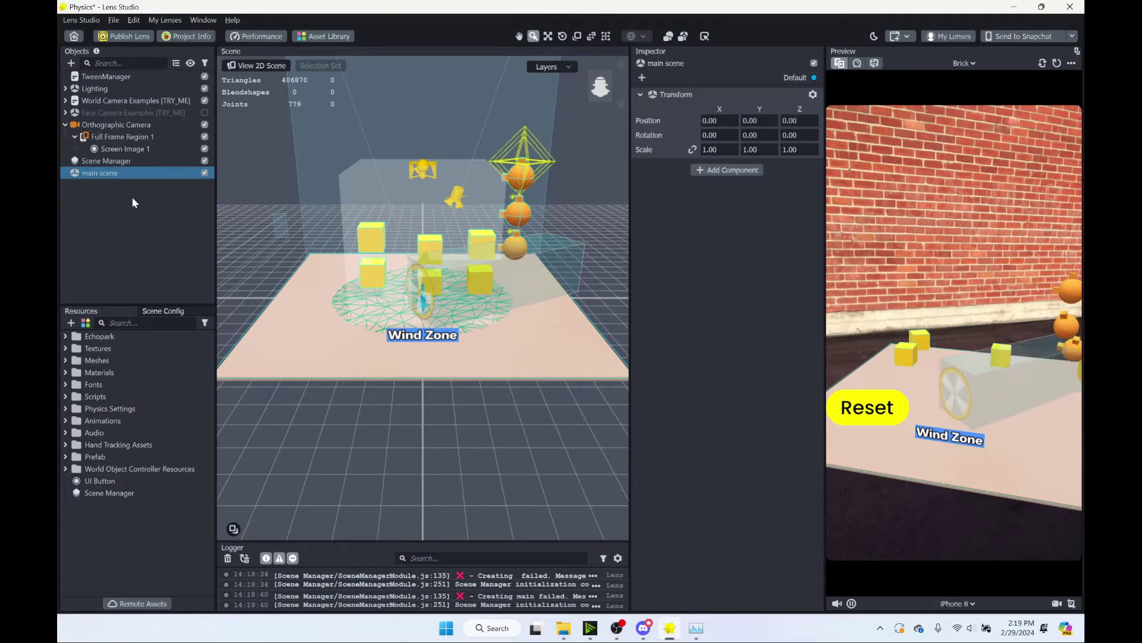
Move World Camera Examples and Face Camera Examples lower in the hierarchy
click(100, 105)
shift+click(110, 113)
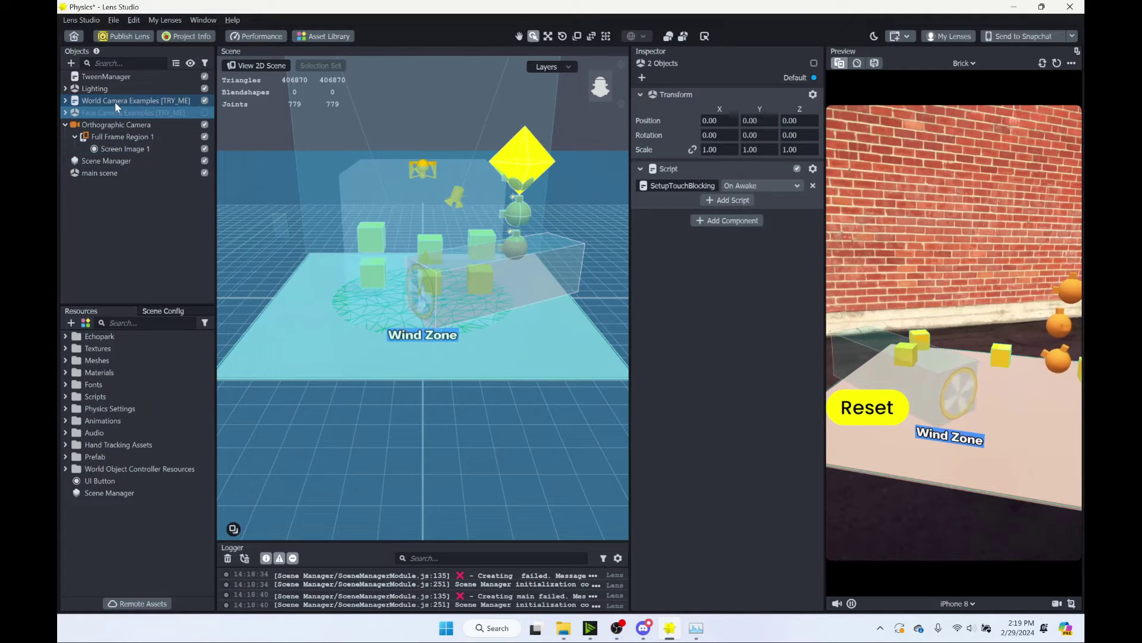
mouse_move(115, 106)
mouse_down()
mouse_move(121, 173)
mouse_move(136, 108)
mouse_up()
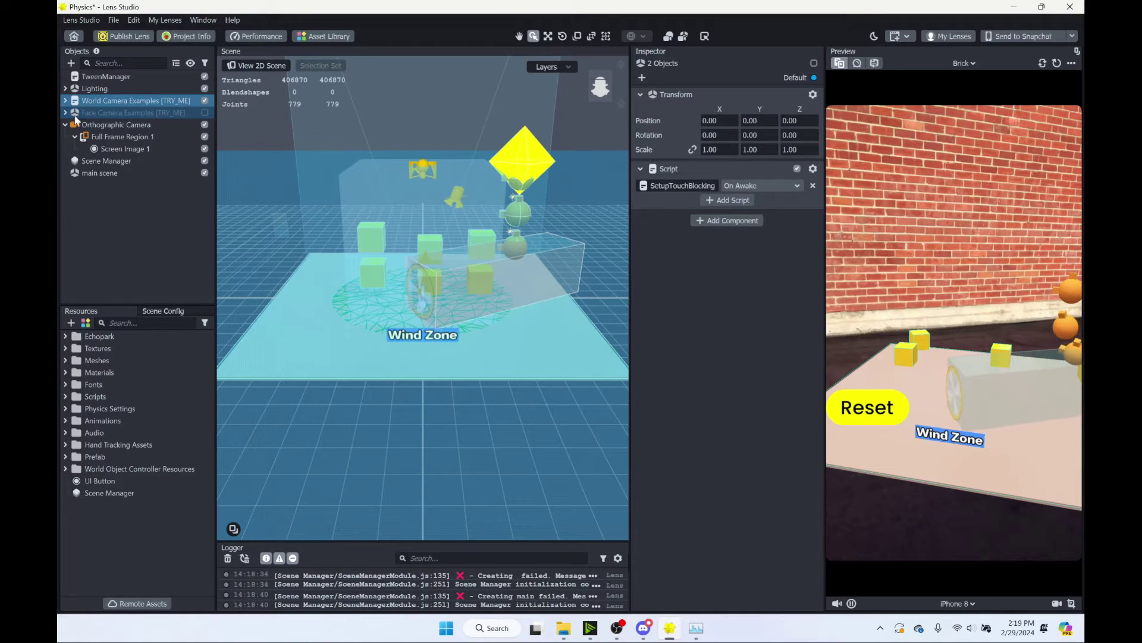
Delete the 'main scene' object from the hierarchy
click(138, 215)
click(104, 173)
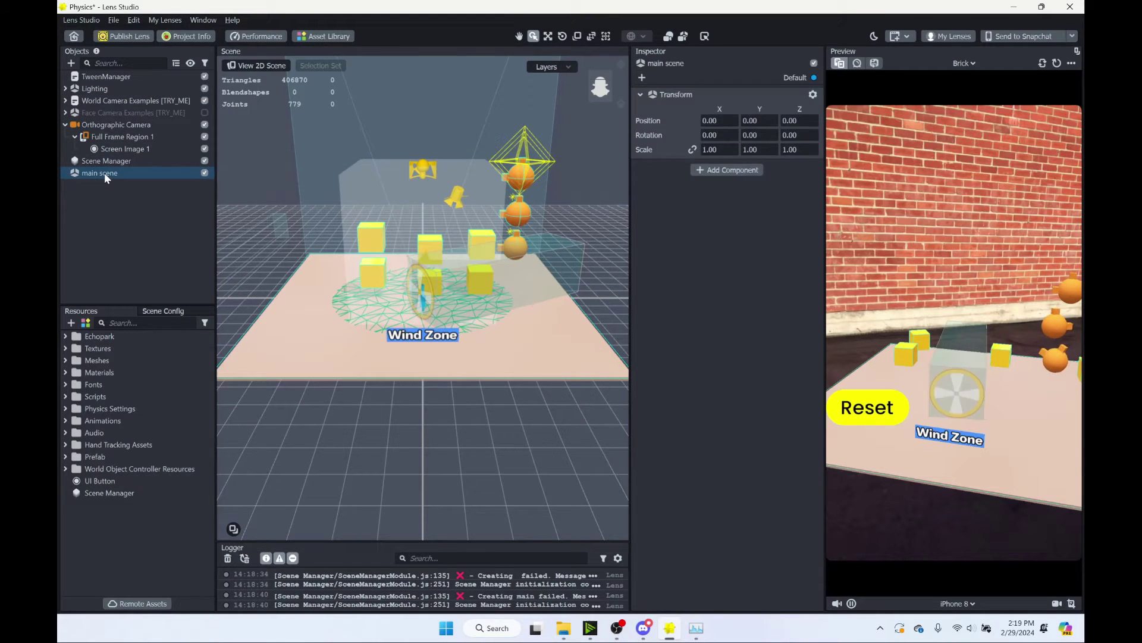
key(Delete)
Expand World Camera Examples [TRY_ME] to inspect WorldObjectController and Physics Intro Examples
click(106, 102)
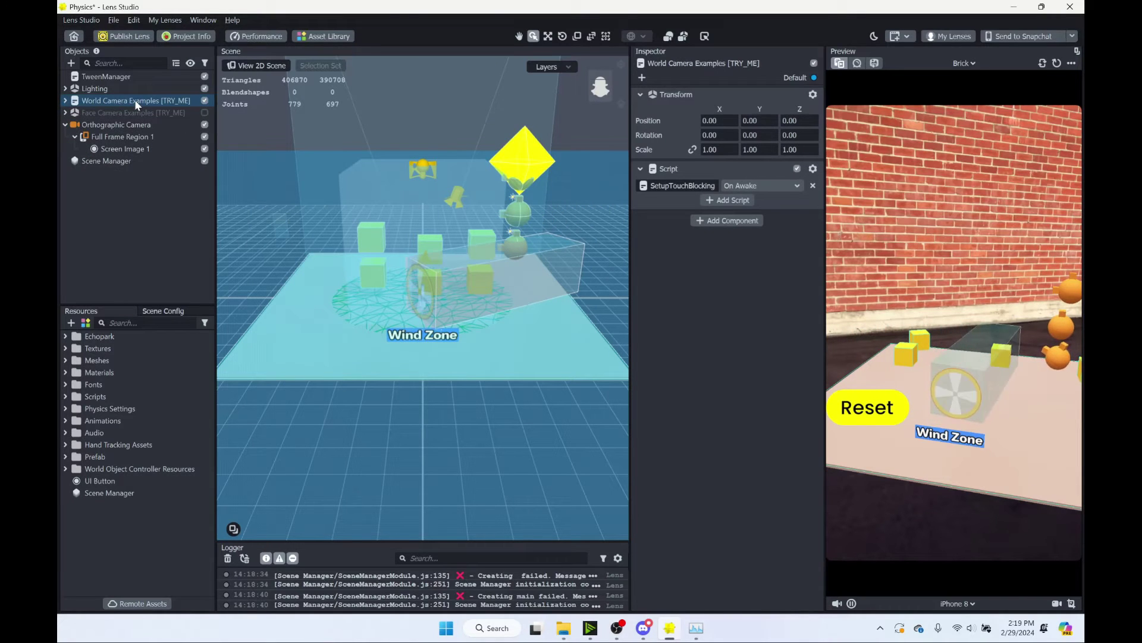
click(66, 101)
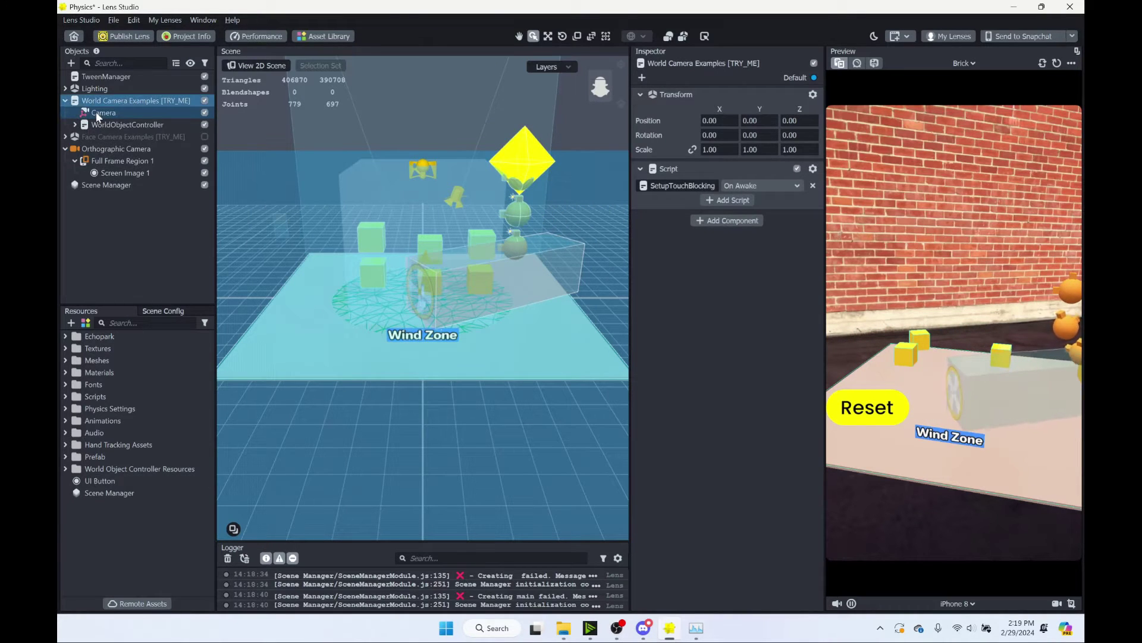
click(75, 124)
click(84, 137)
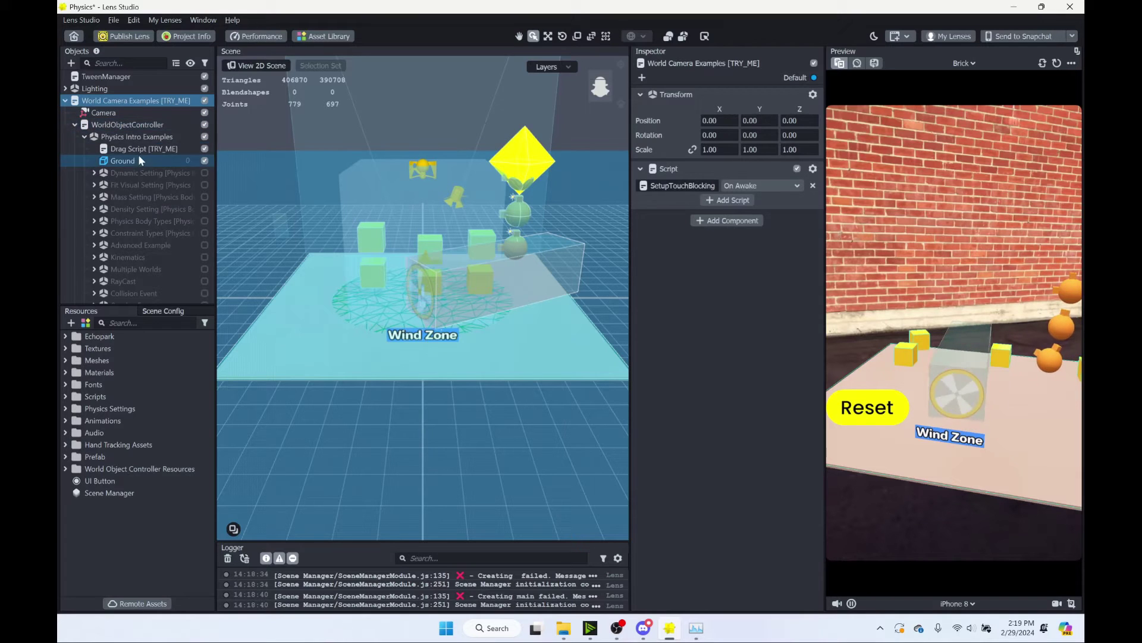
click(75, 124)
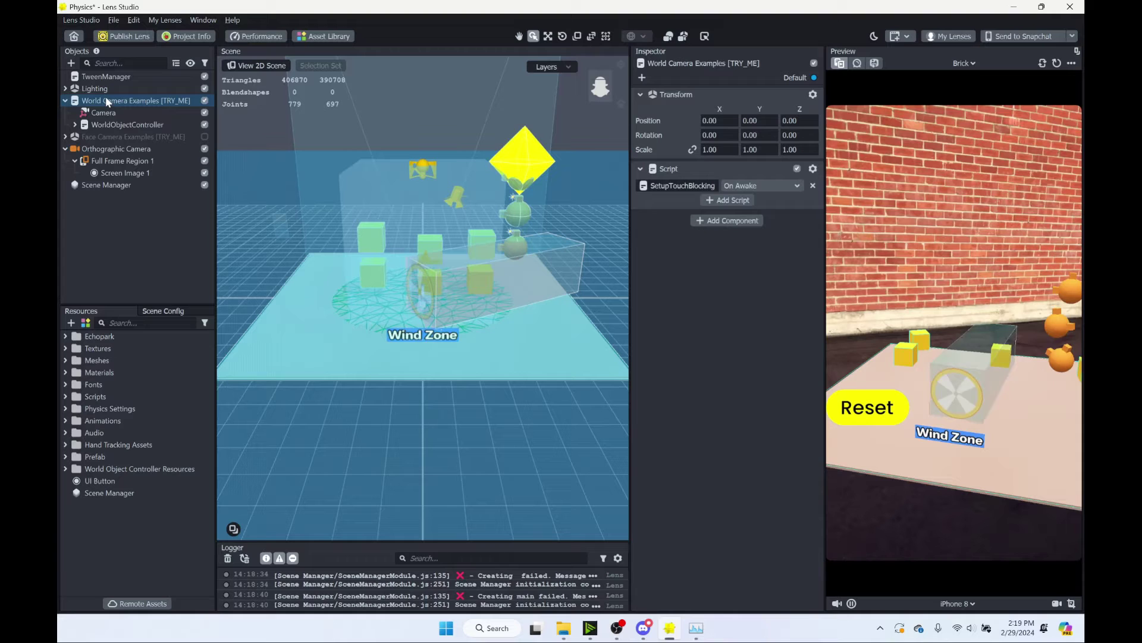
Save World Camera Examples [TRY_ME] as a prefab and check the new resource in Resources
right_click(99, 102)
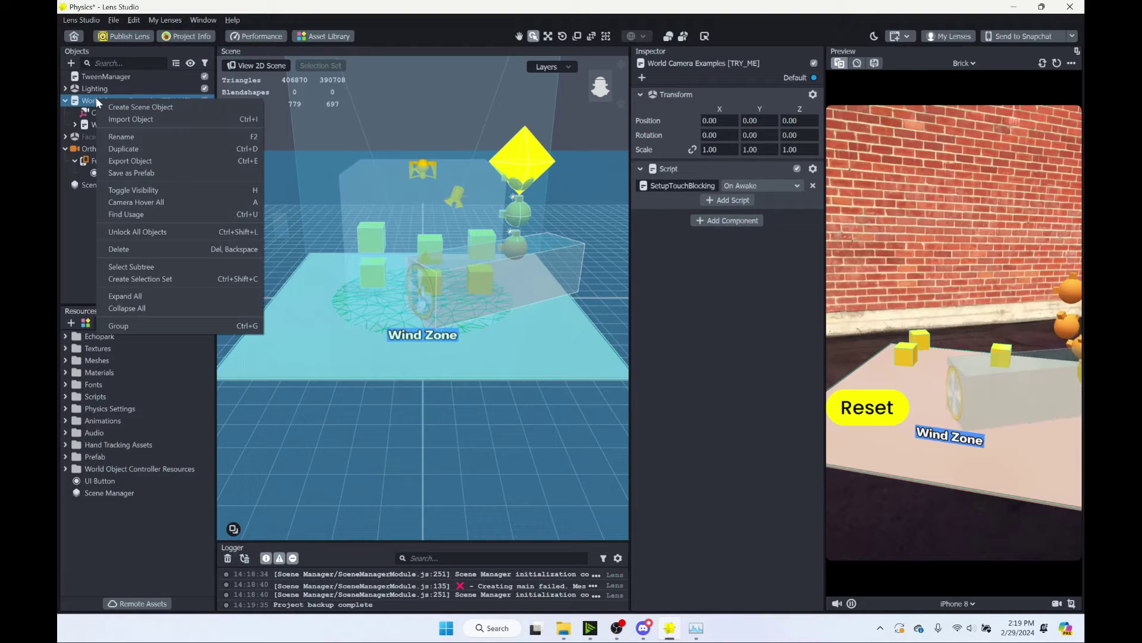
click(148, 172)
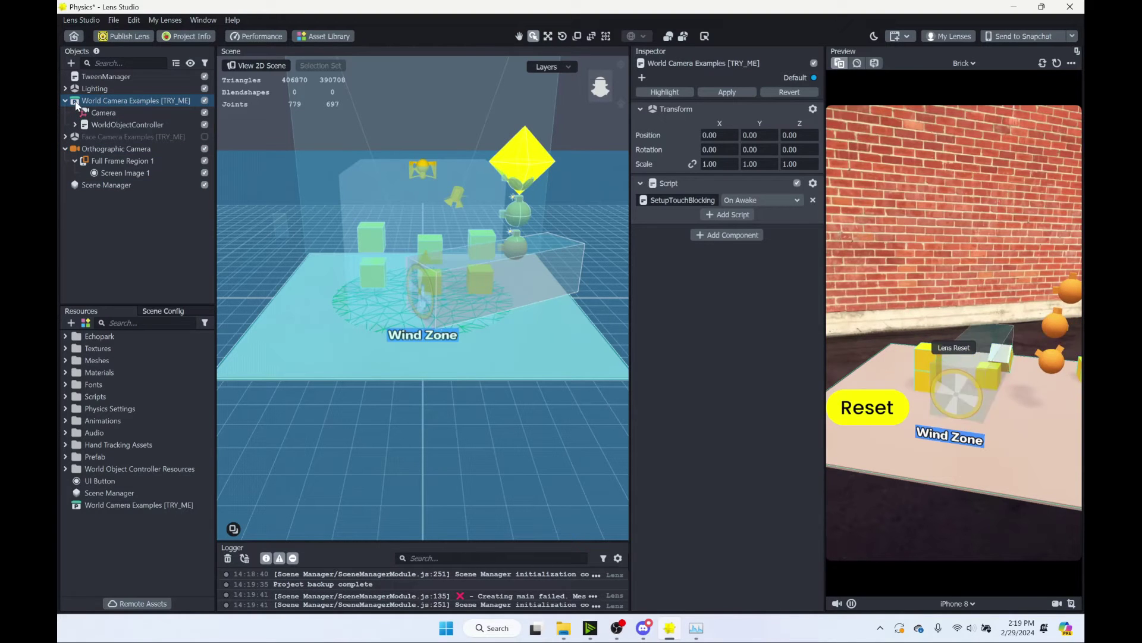
click(127, 505)
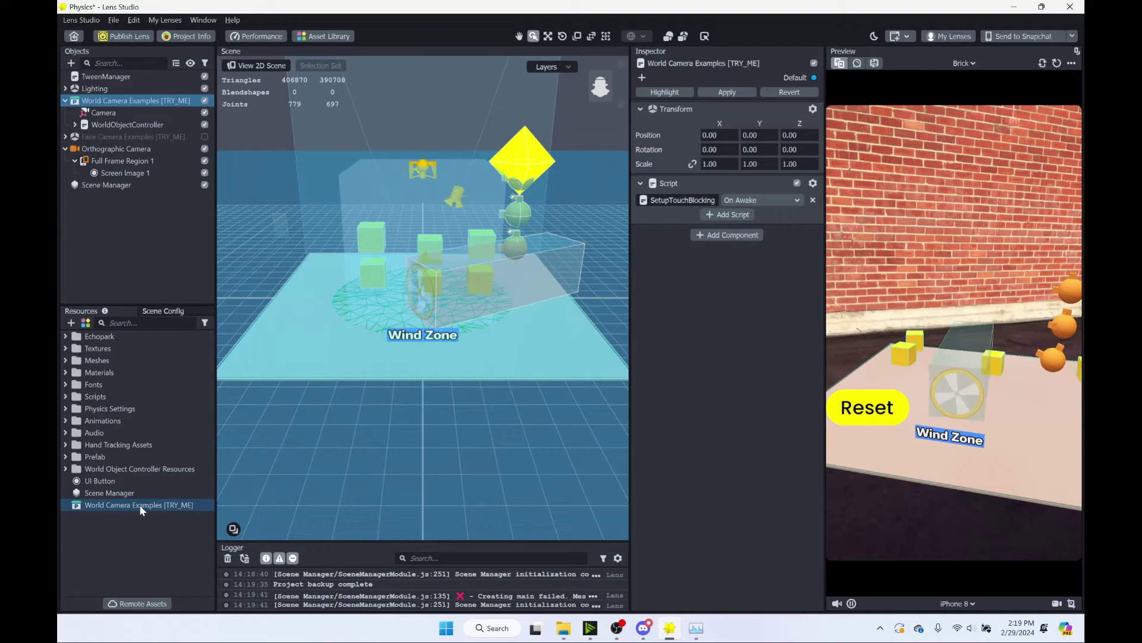
click(140, 98)
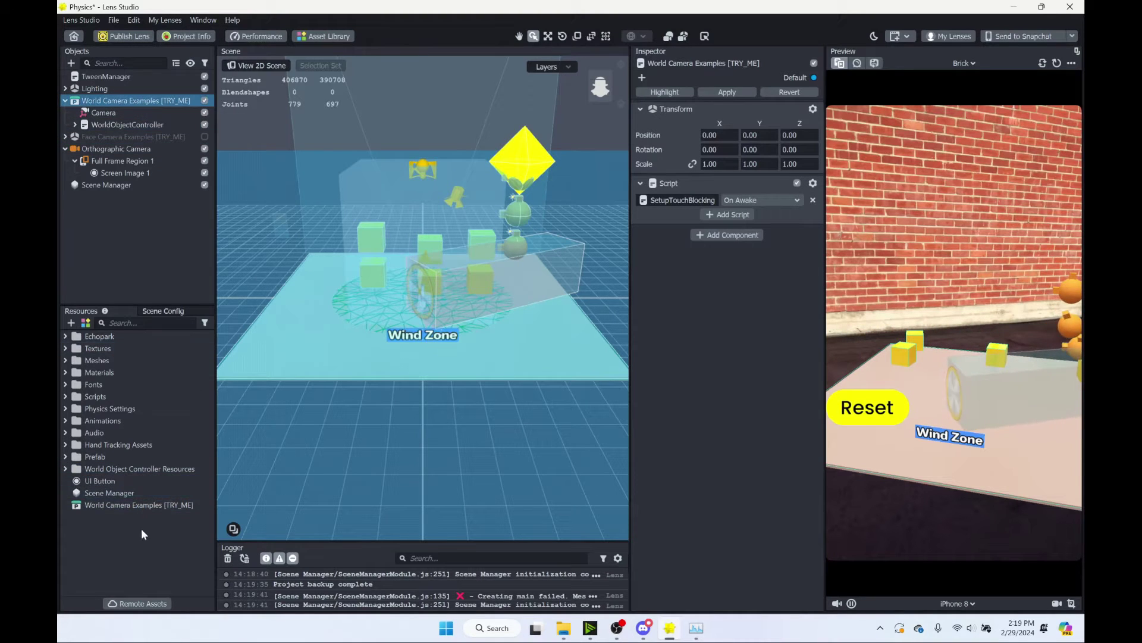
Pick the World Camera Examples [TRY_ME] prefab as Scene Asset for Scene Manager's 'main' entry
click(119, 185)
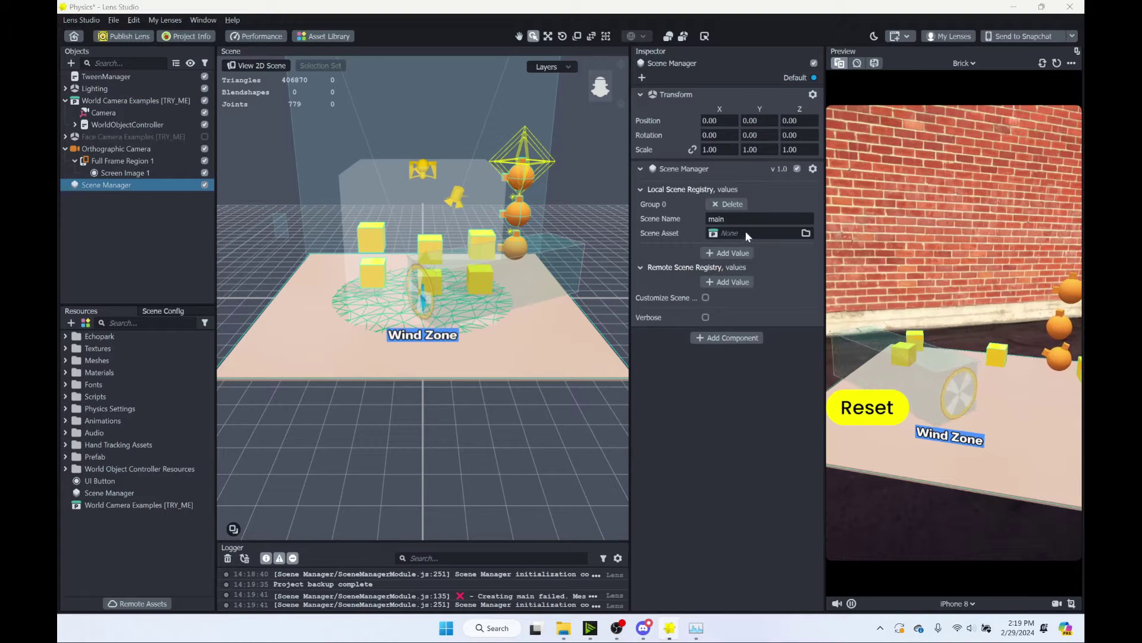
click(745, 233)
click(548, 211)
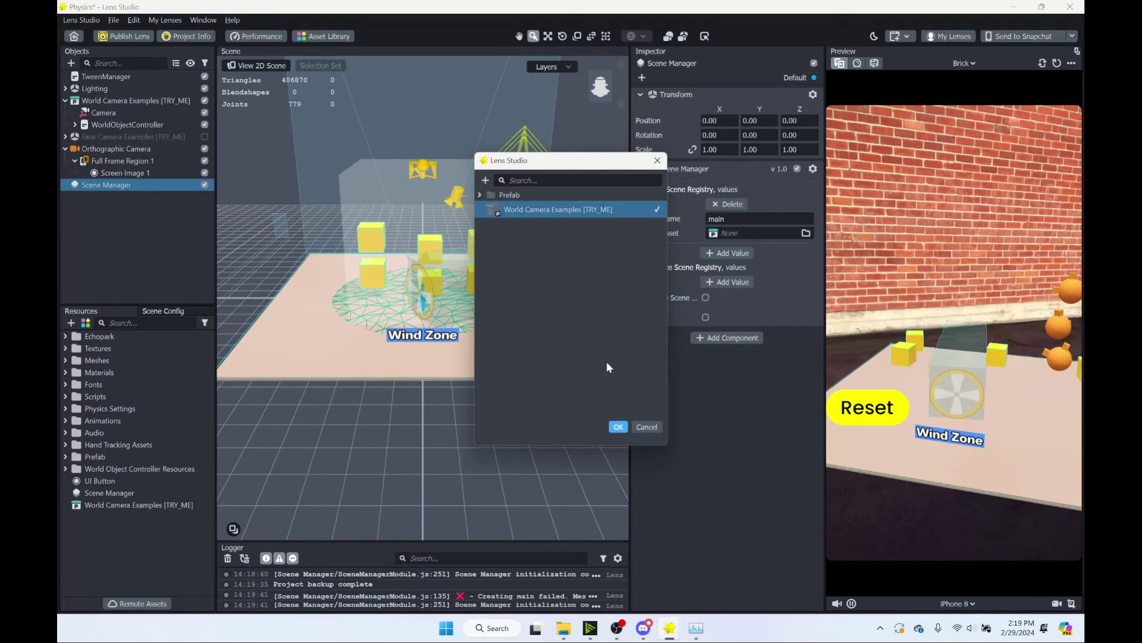
click(618, 426)
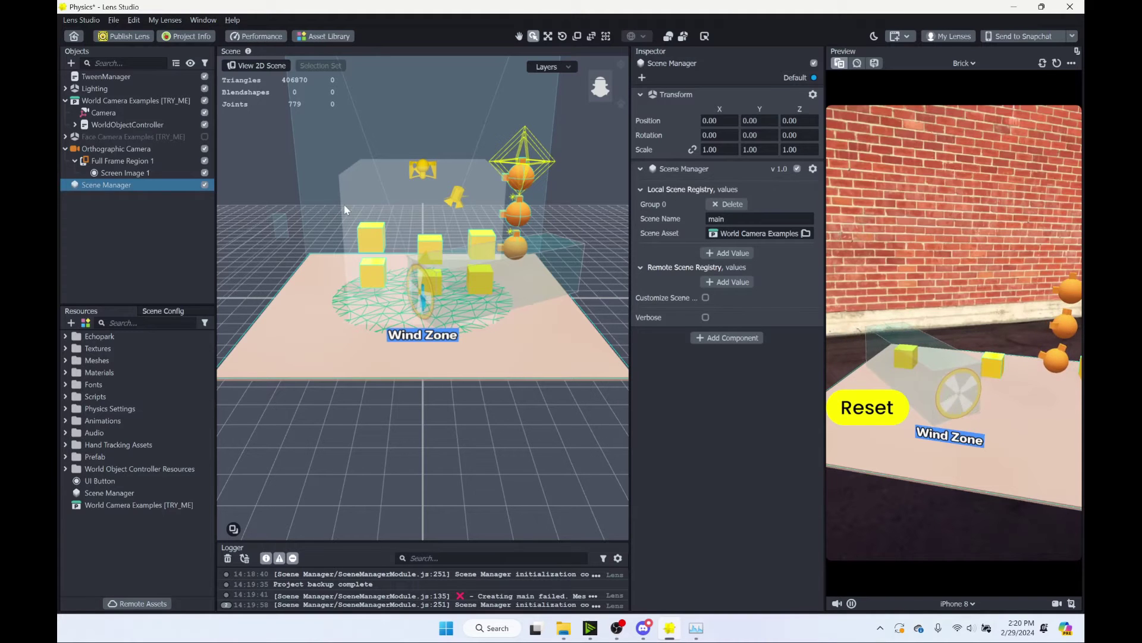
click(142, 216)
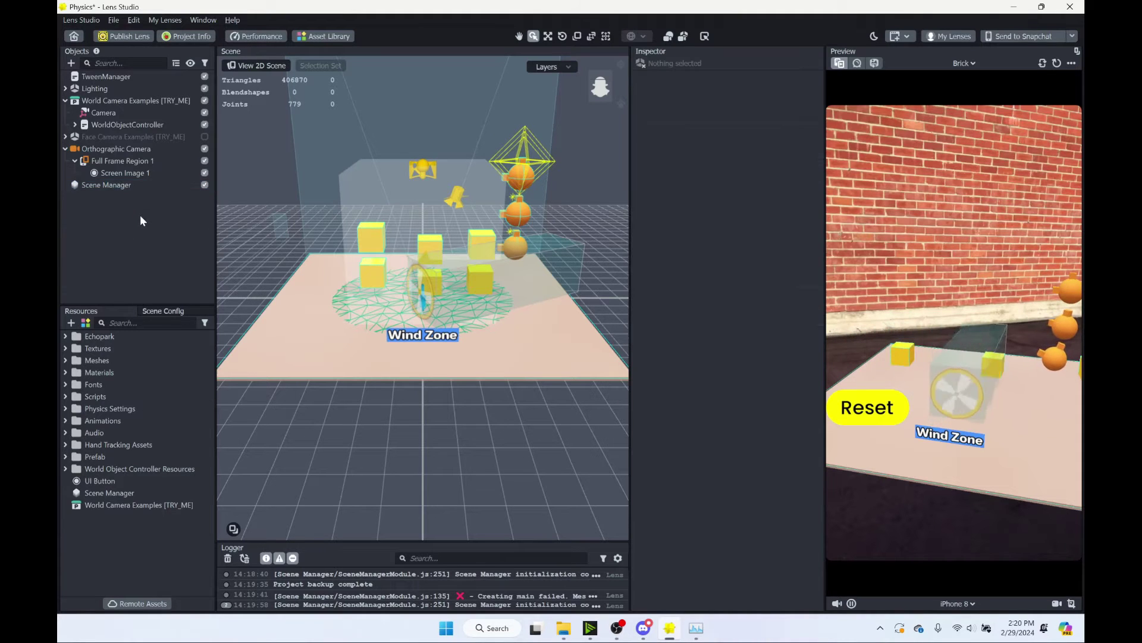
Add a Behavior object from Helper Scripts, which defaults to a Touch Event tap trigger, and select it
click(128, 173)
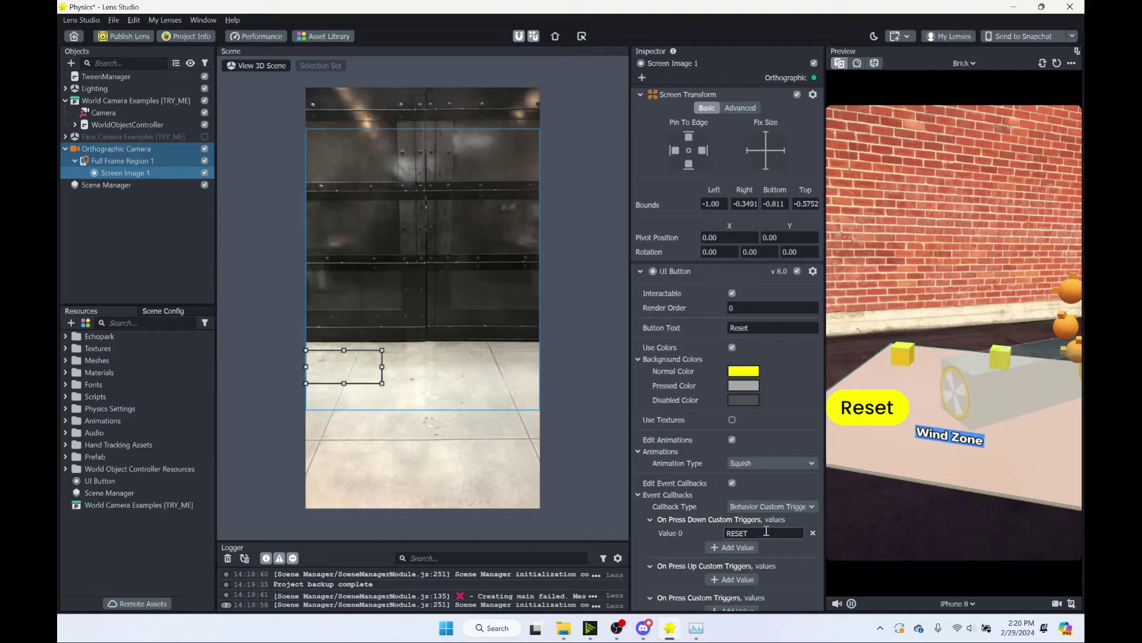
click(120, 228)
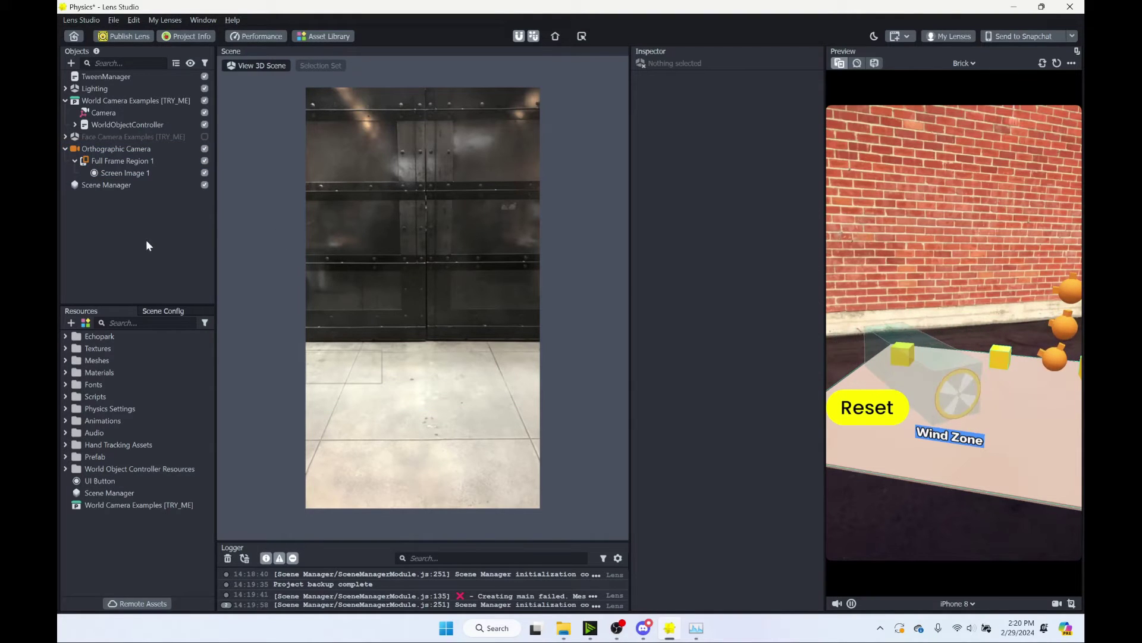
click(71, 63)
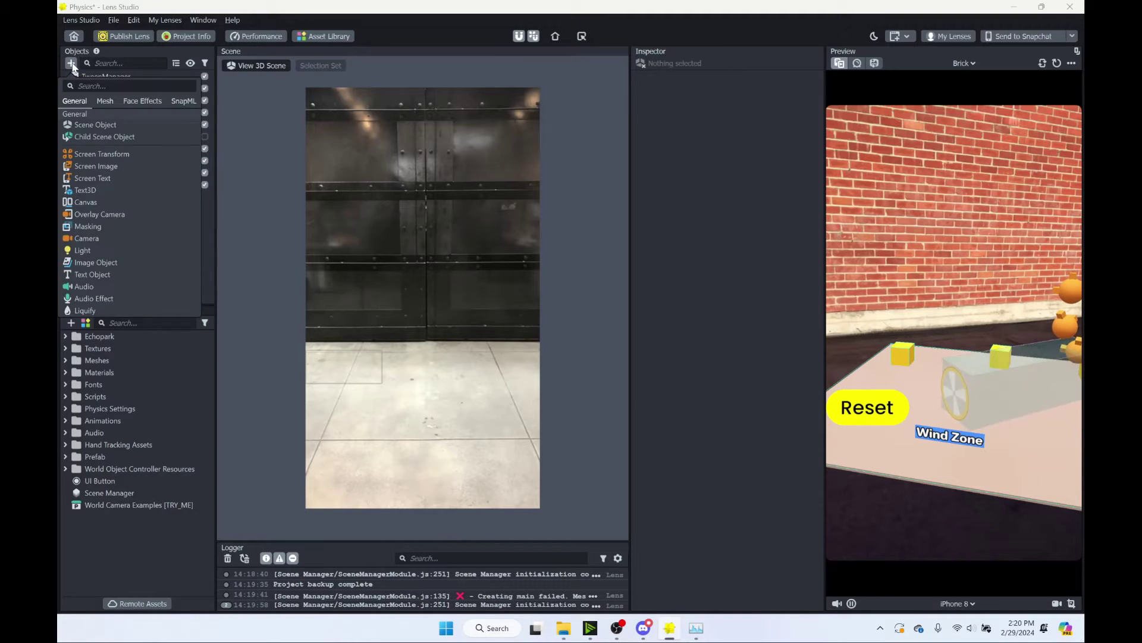
scroll(113, 199, down, 3)
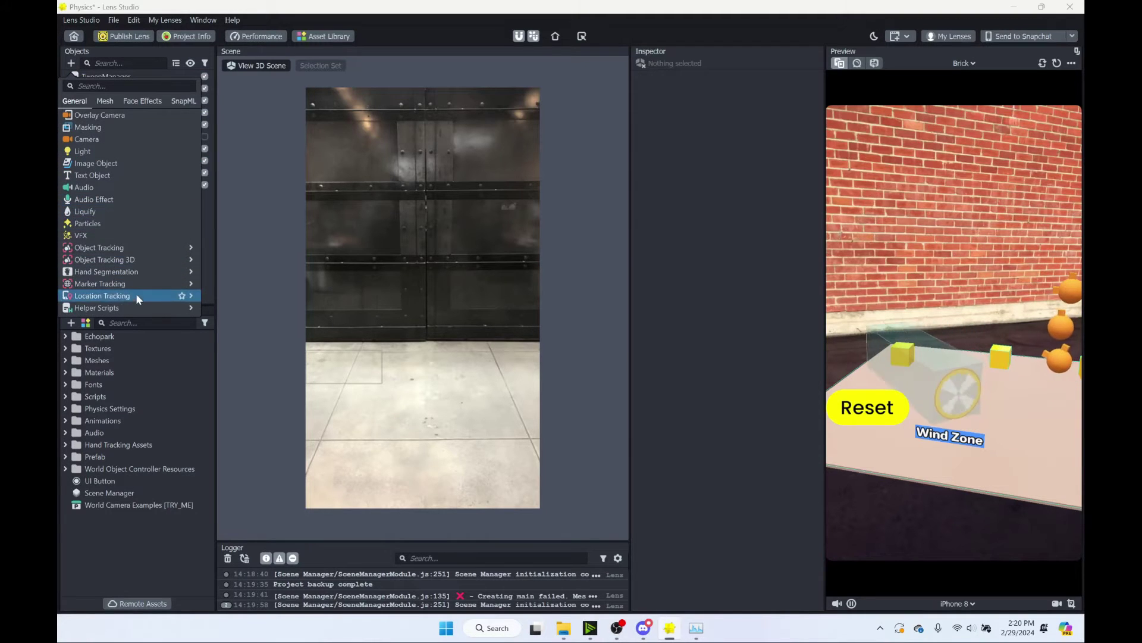
mouse_move(137, 307)
click(241, 323)
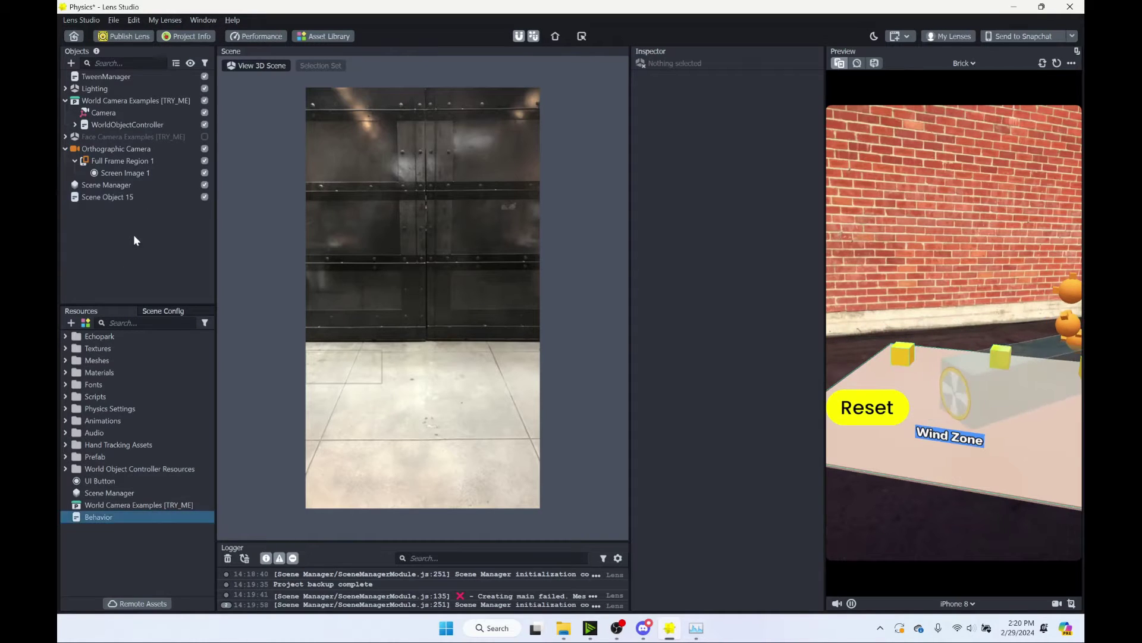
click(103, 196)
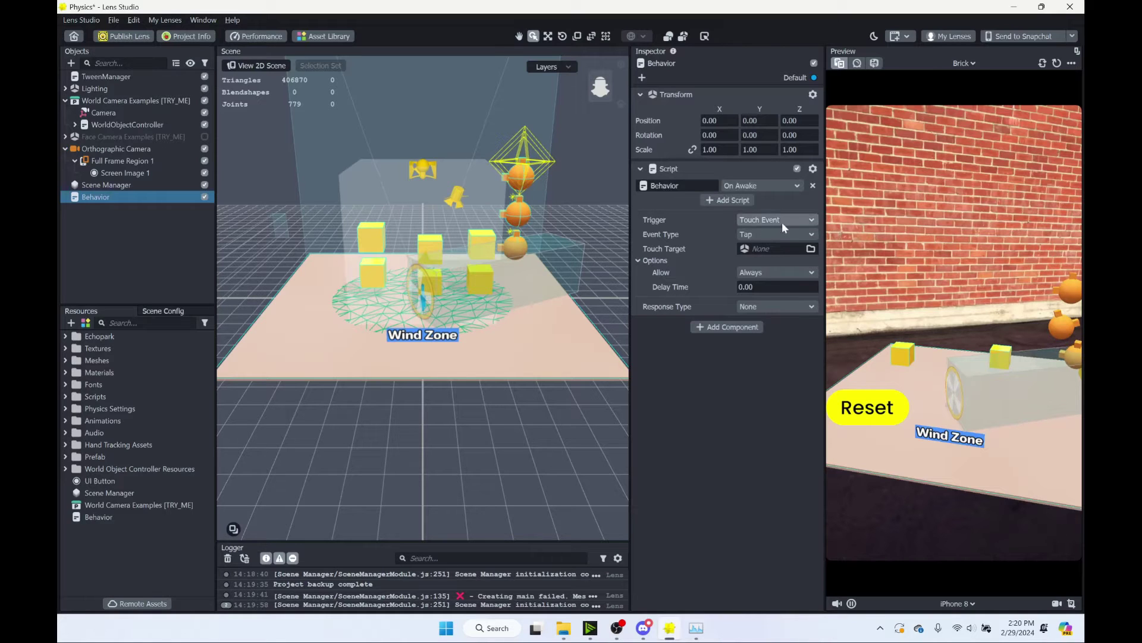
Set the Behavior's trigger to On Custom Trigger named 'RESET', with a Scene Manager: Load Scene response
click(761, 222)
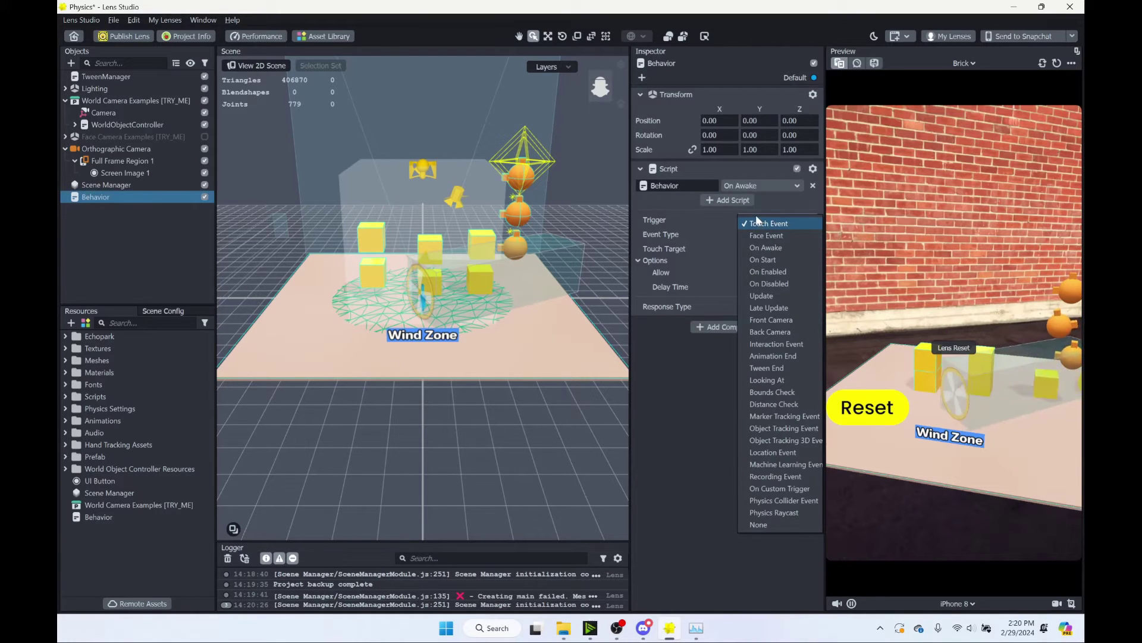
click(796, 490)
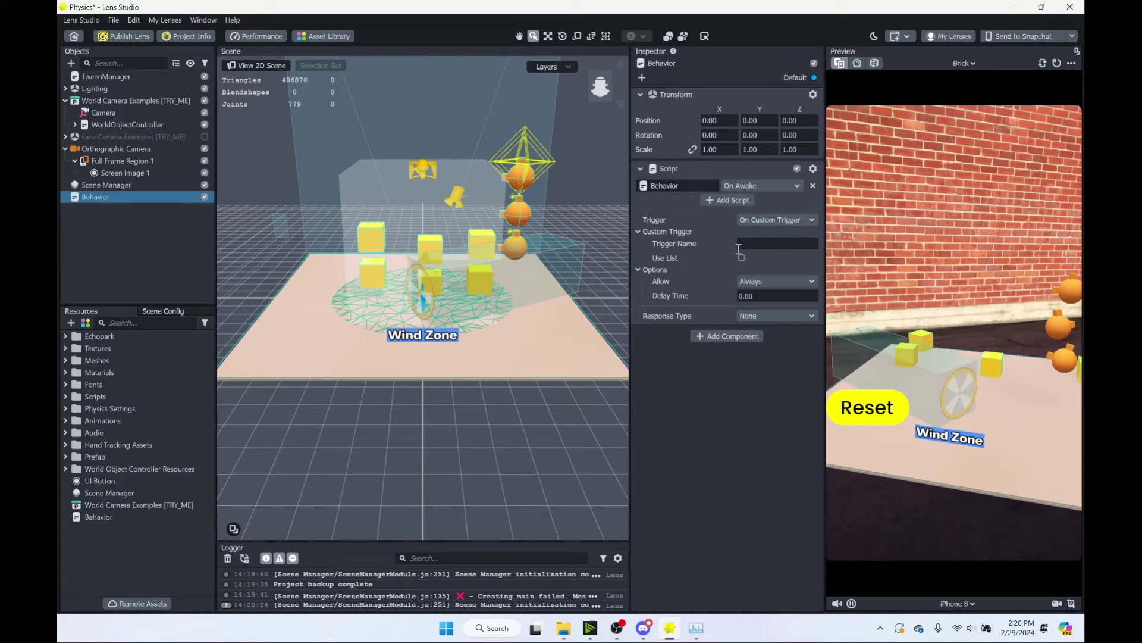
click(748, 244)
text(RESET)
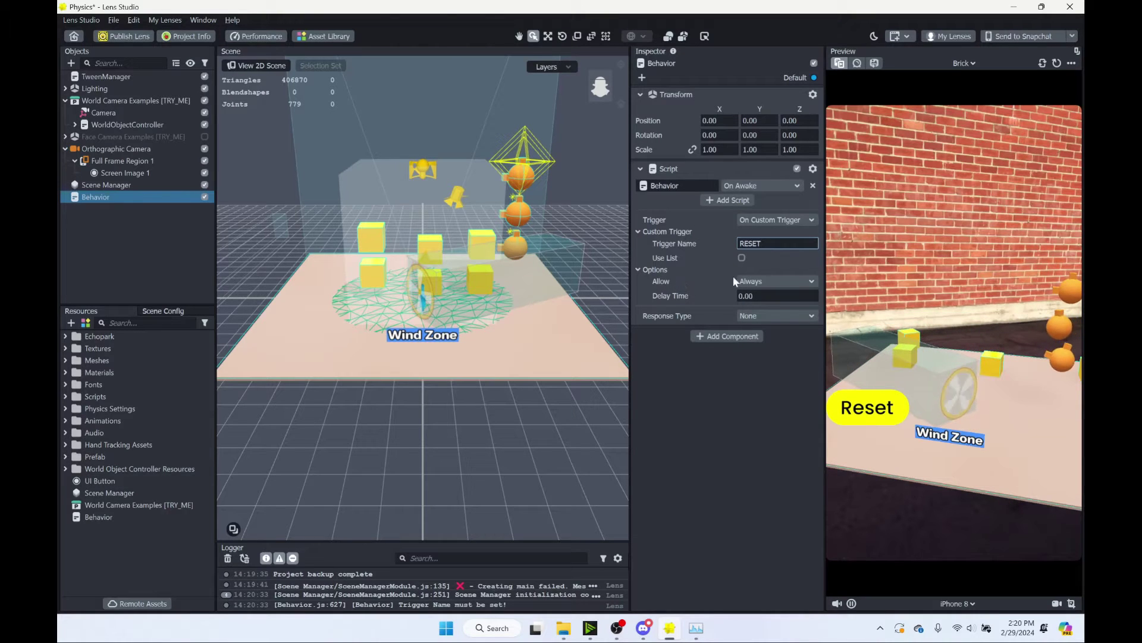
click(768, 317)
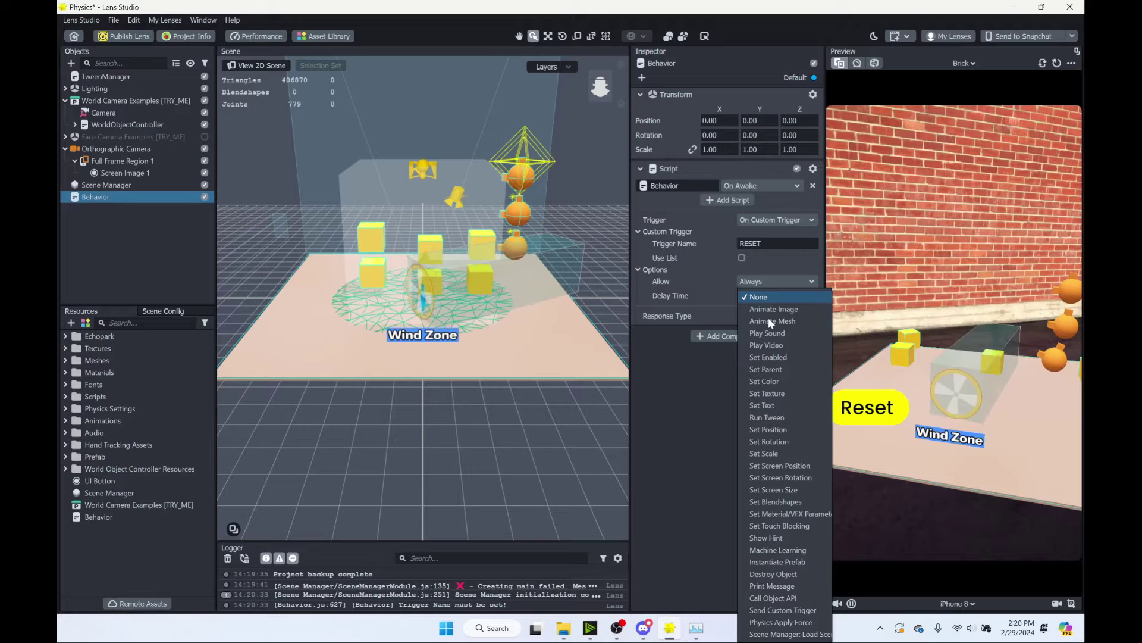
click(791, 634)
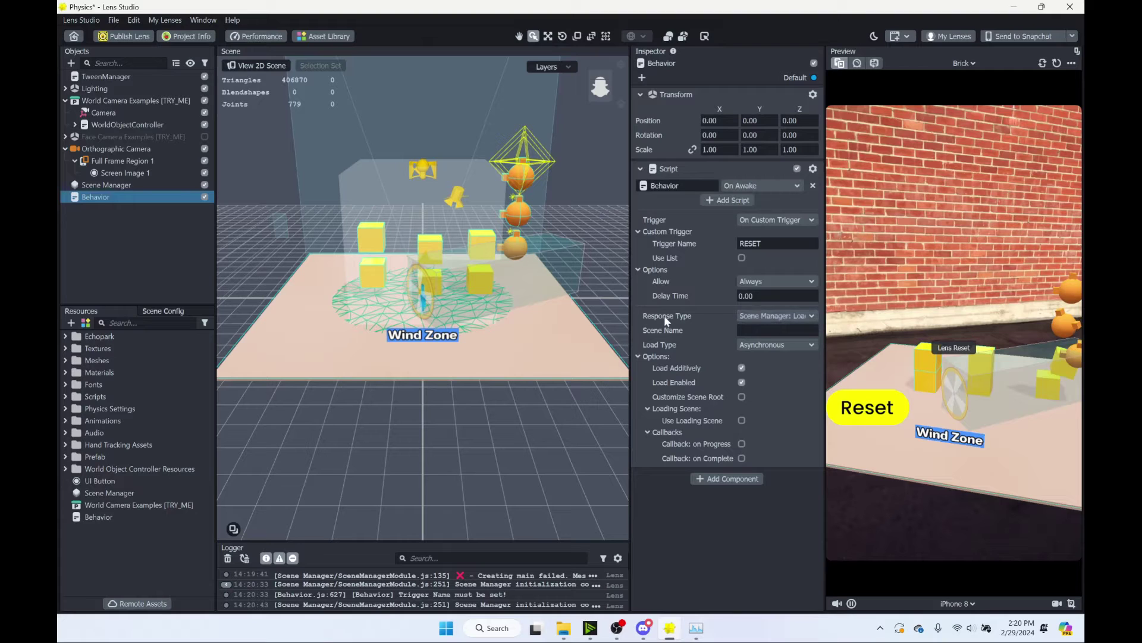
click(745, 328)
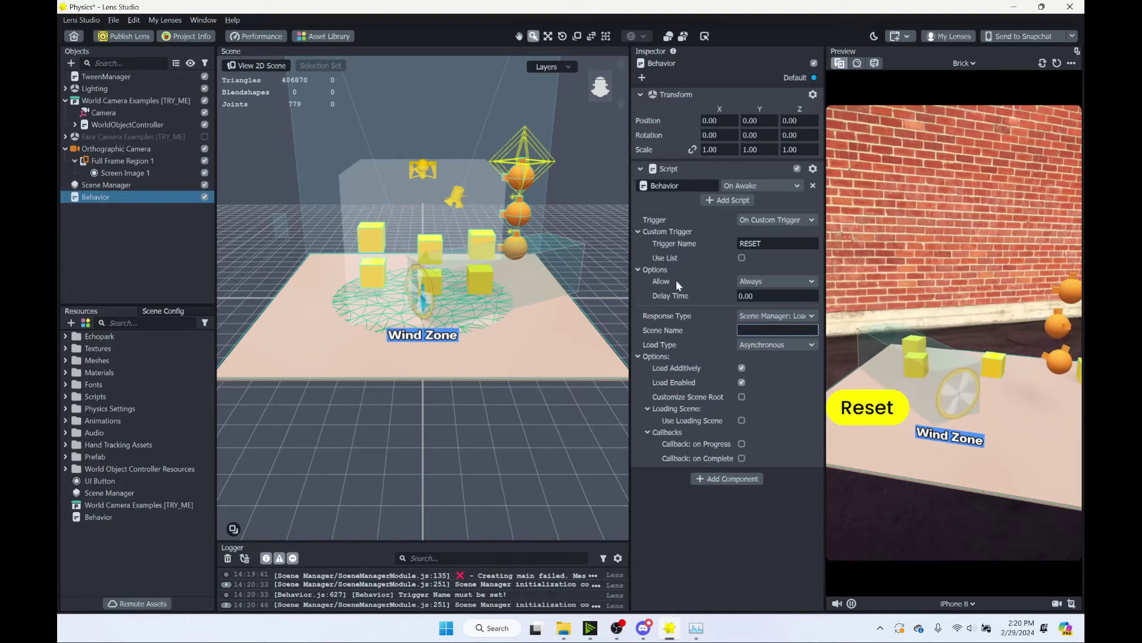
Set the scene name to 'main', keep the Asynchronous load type, and uncheck Load Additively
click(113, 184)
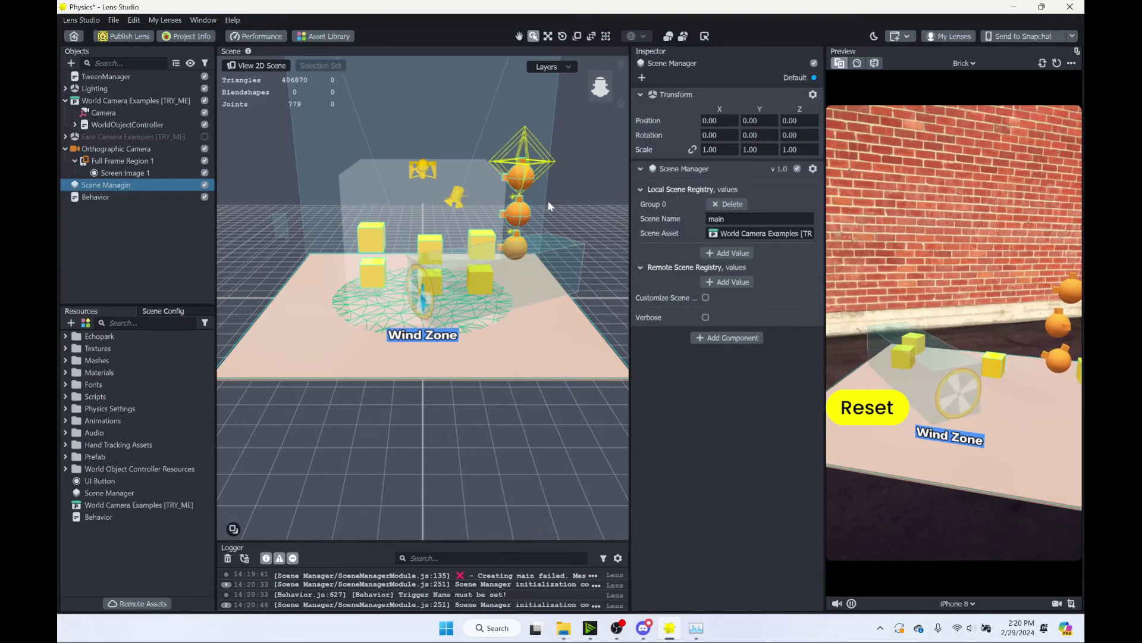
click(112, 199)
click(762, 330)
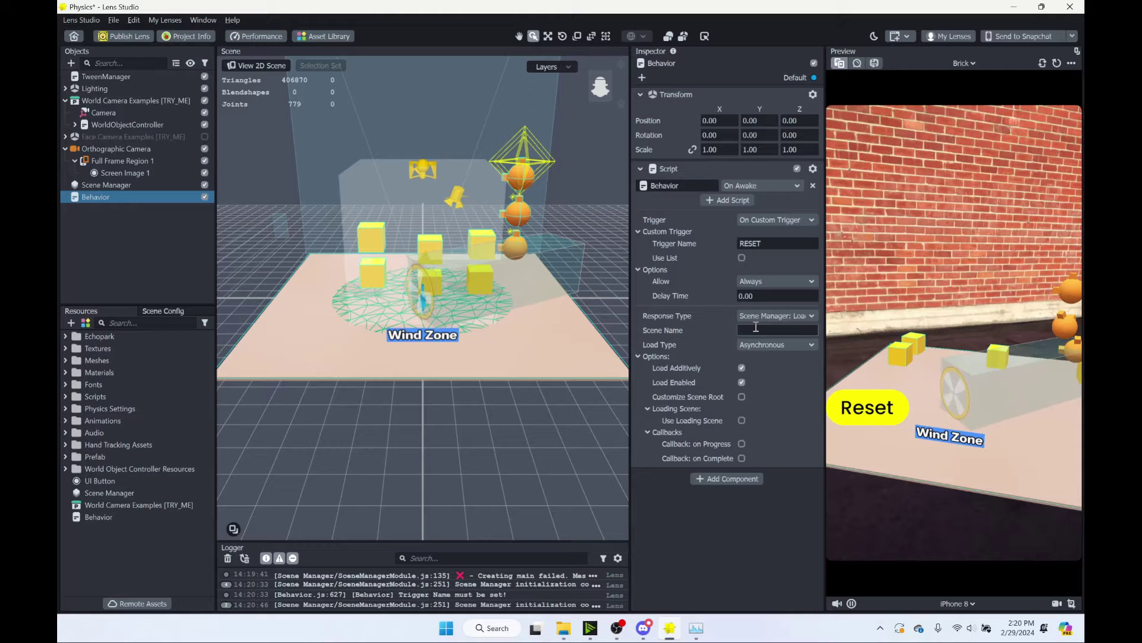
text(main)
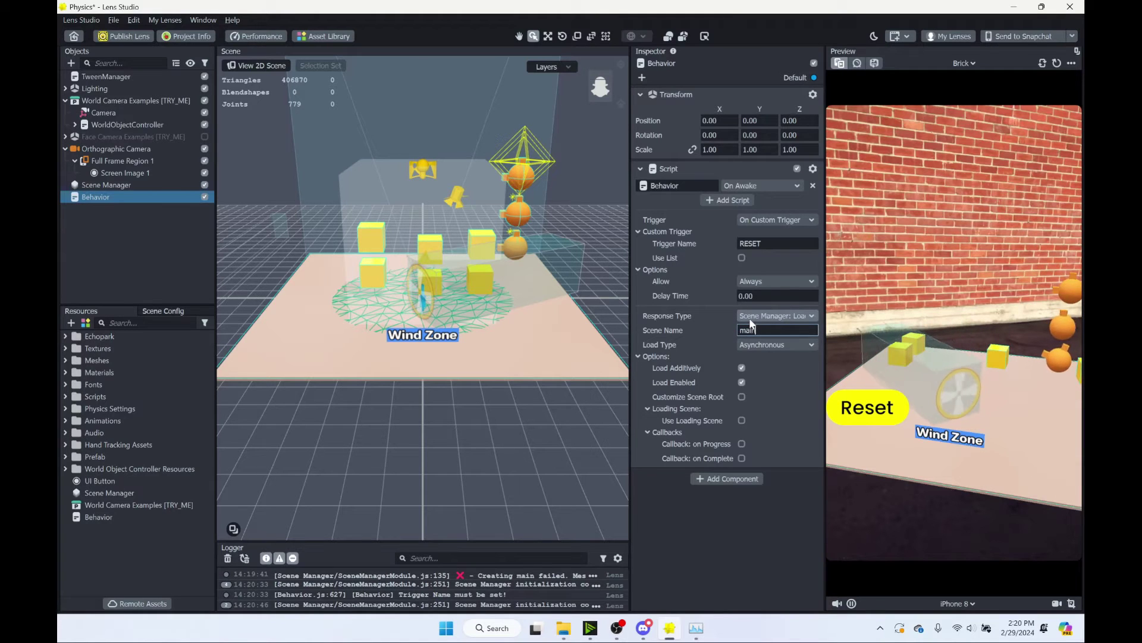
click(773, 345)
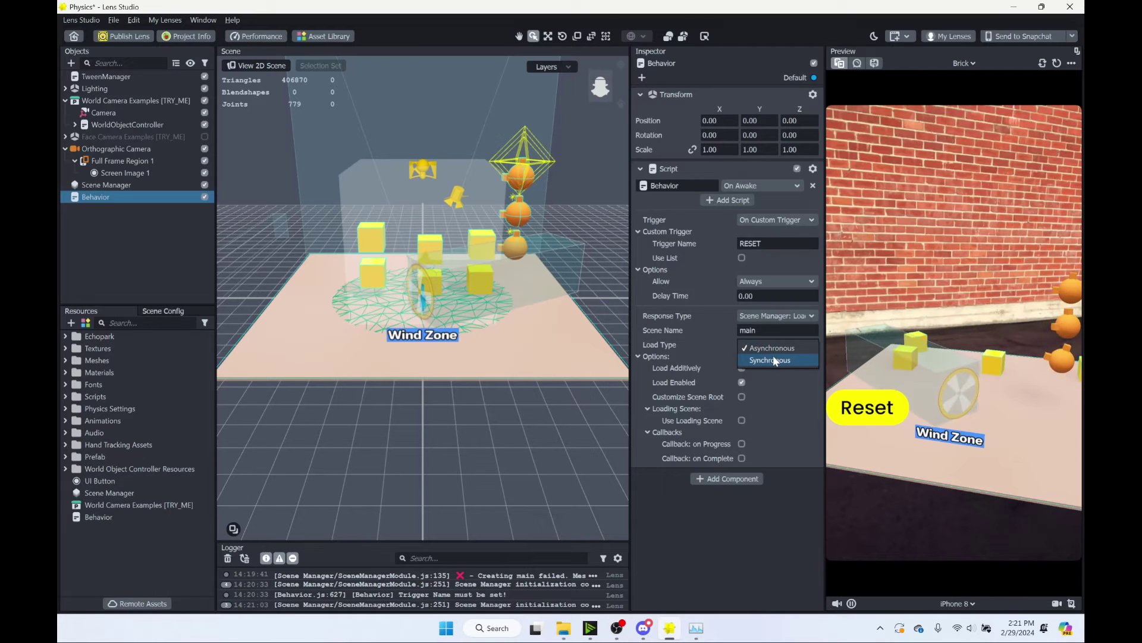
click(754, 520)
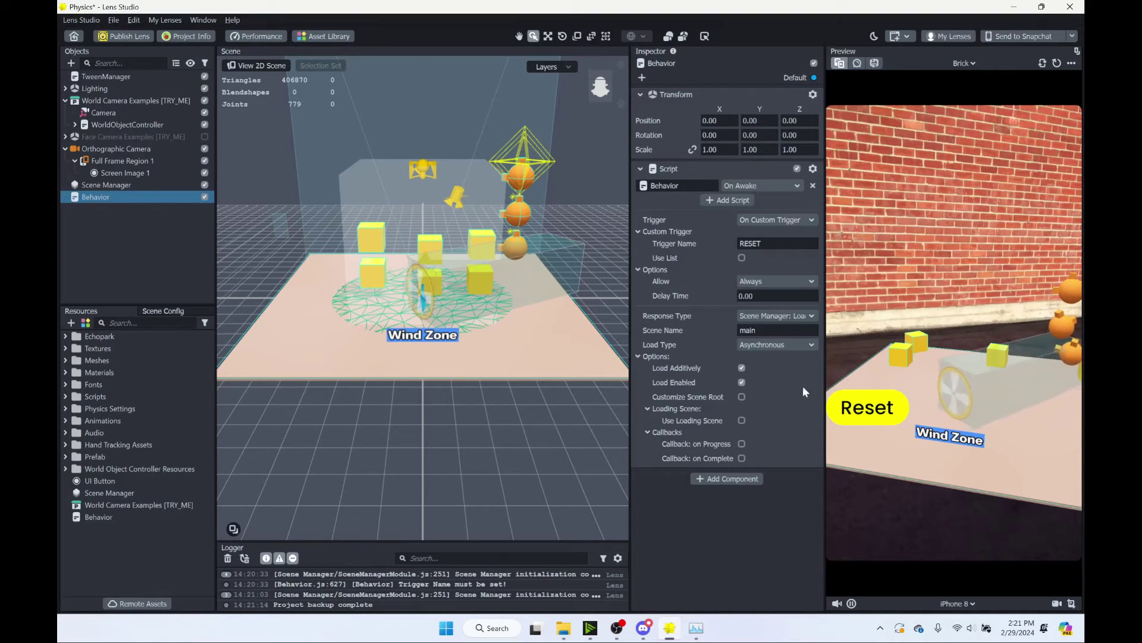
click(742, 367)
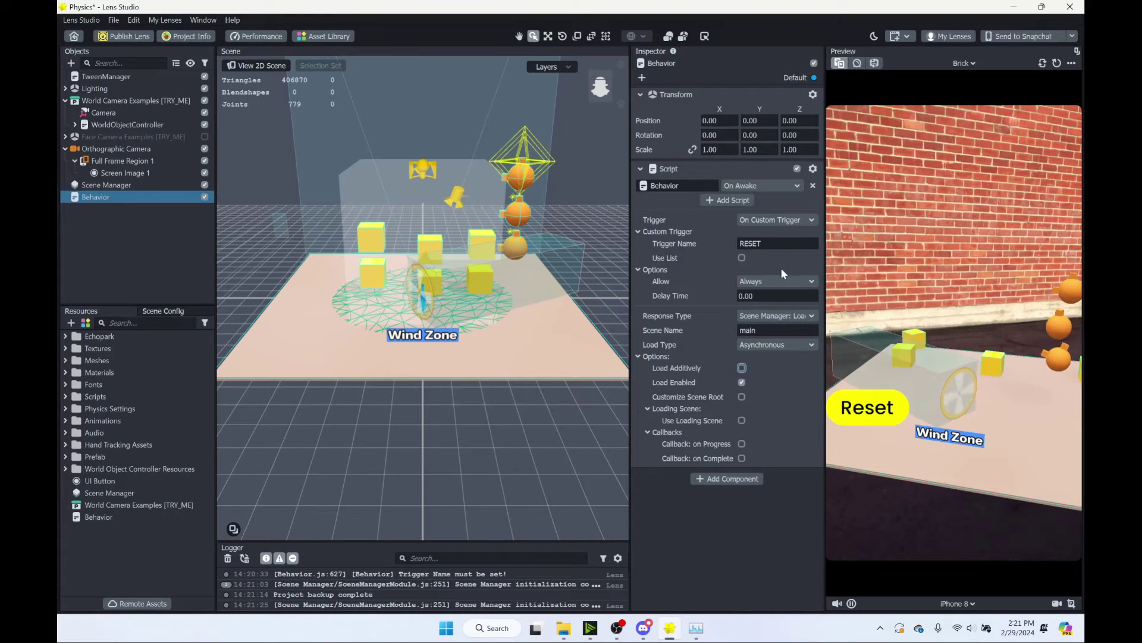
Press the yellow Reset three times to respawn the cubes, then turn the Wind Zone fan toward the camera
click(865, 412)
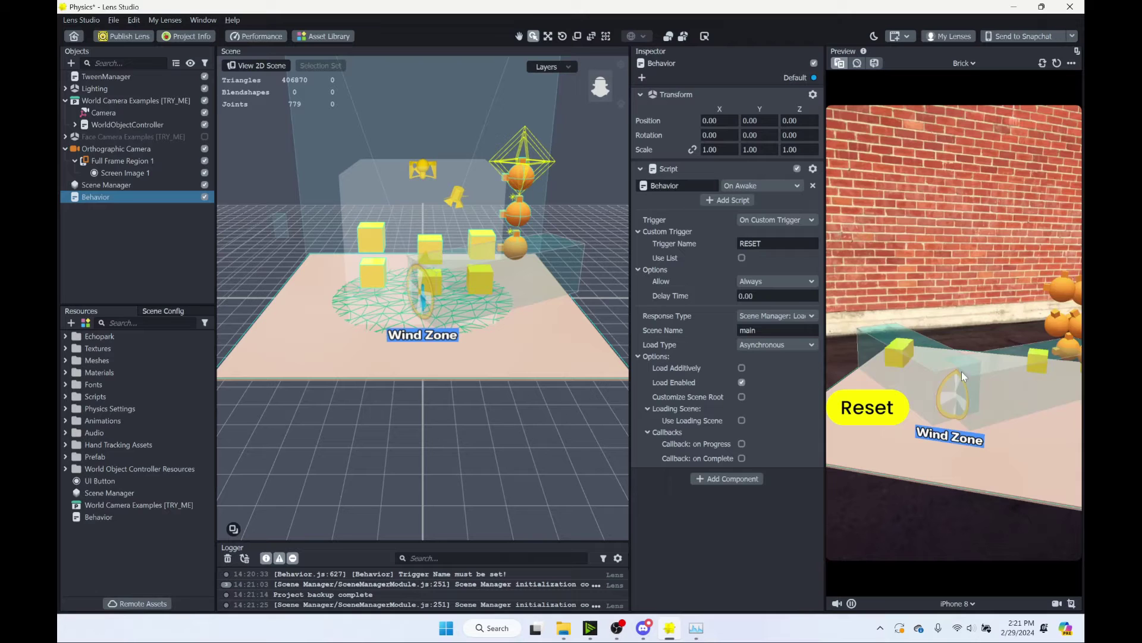
click(870, 416)
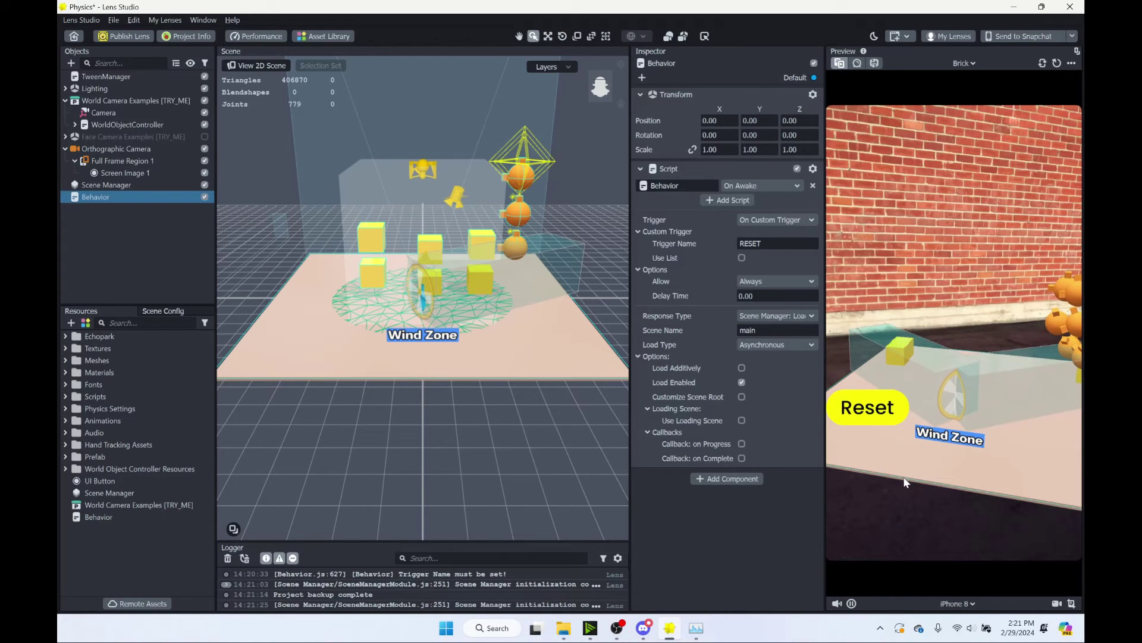
click(857, 414)
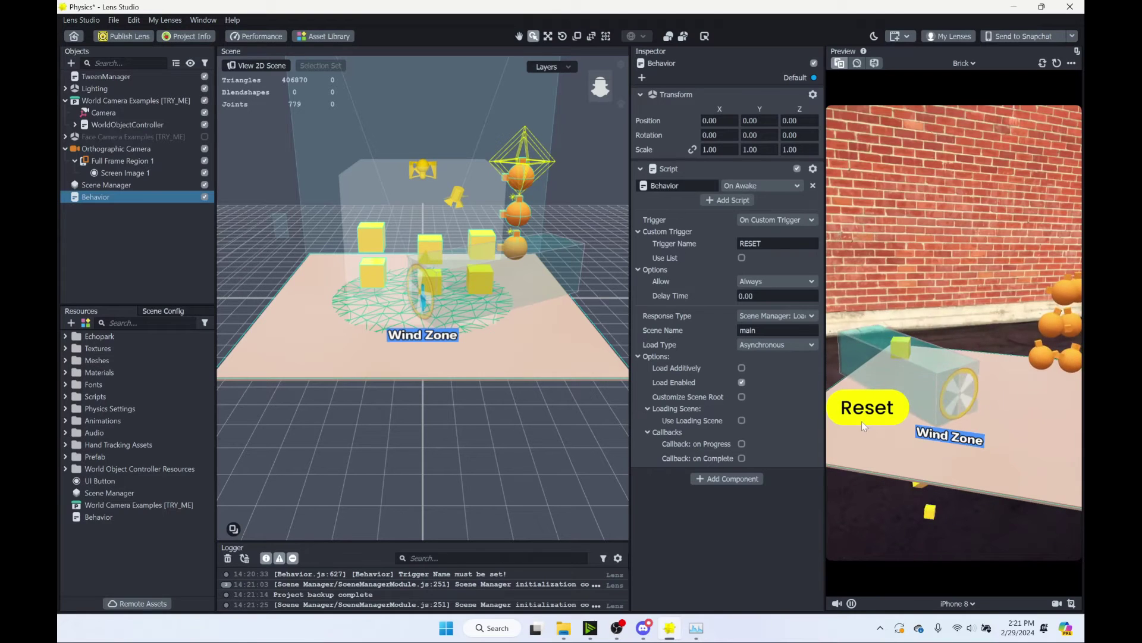
drag(856, 344, 1004, 374)
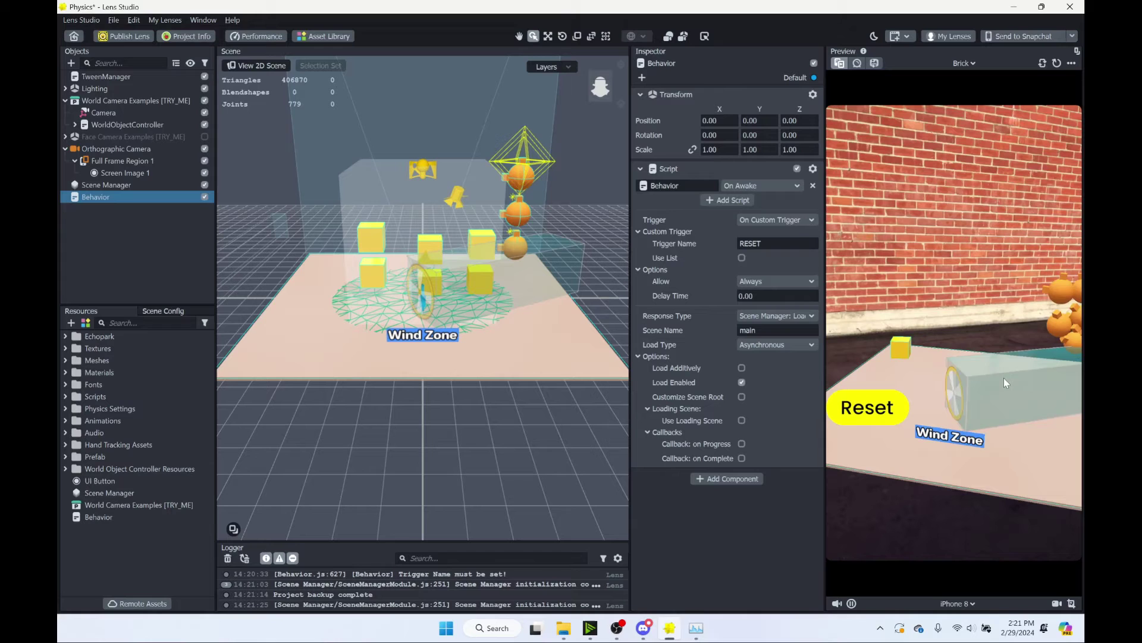
drag(1003, 379, 983, 366)
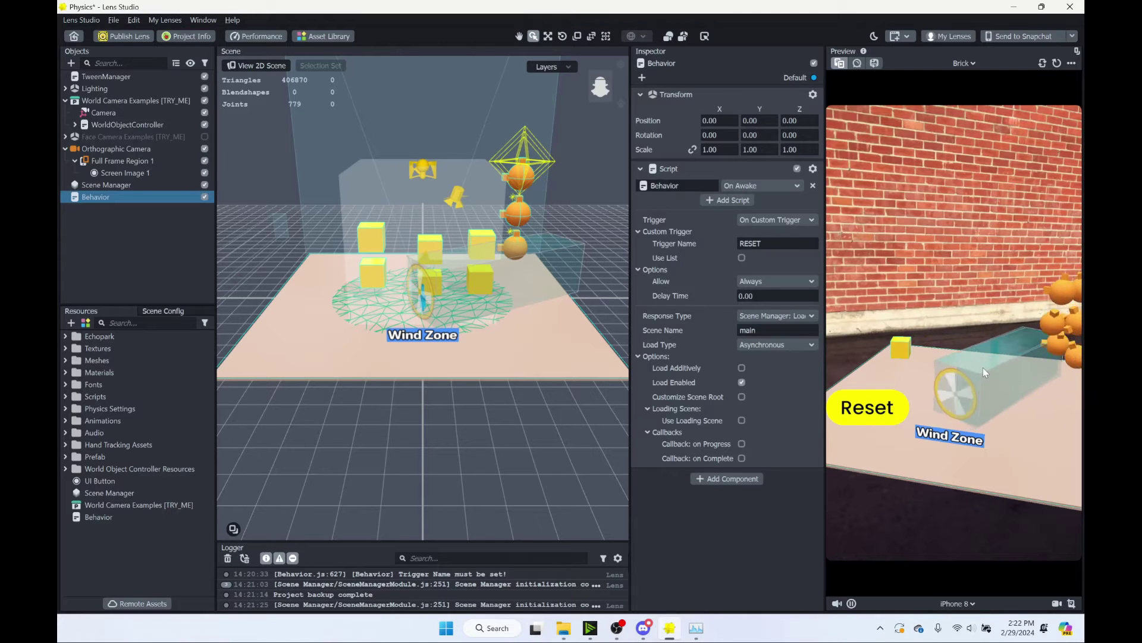
Select World Camera Examples [TRY_ME] and uncheck its enable box to hide its physics objects
click(130, 100)
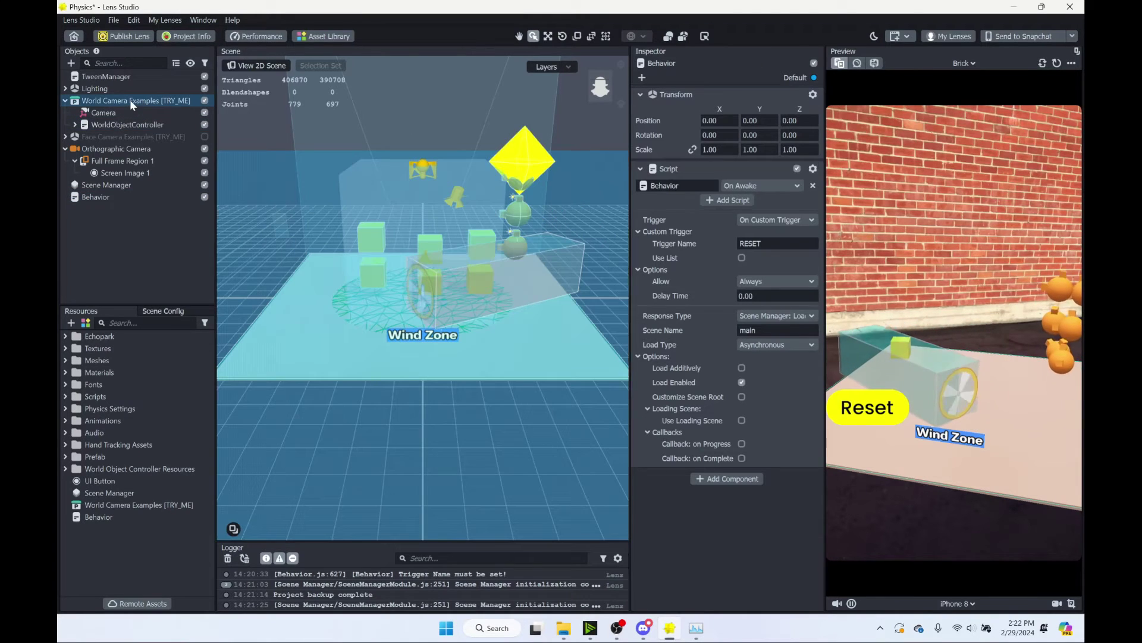
drag(875, 357, 977, 374)
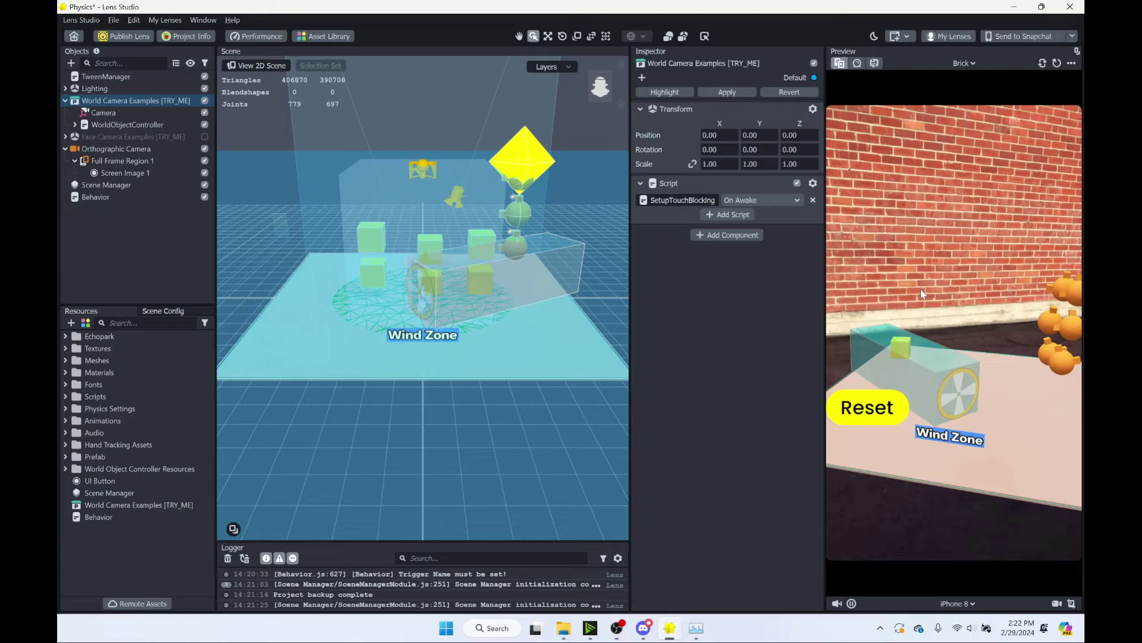
click(204, 101)
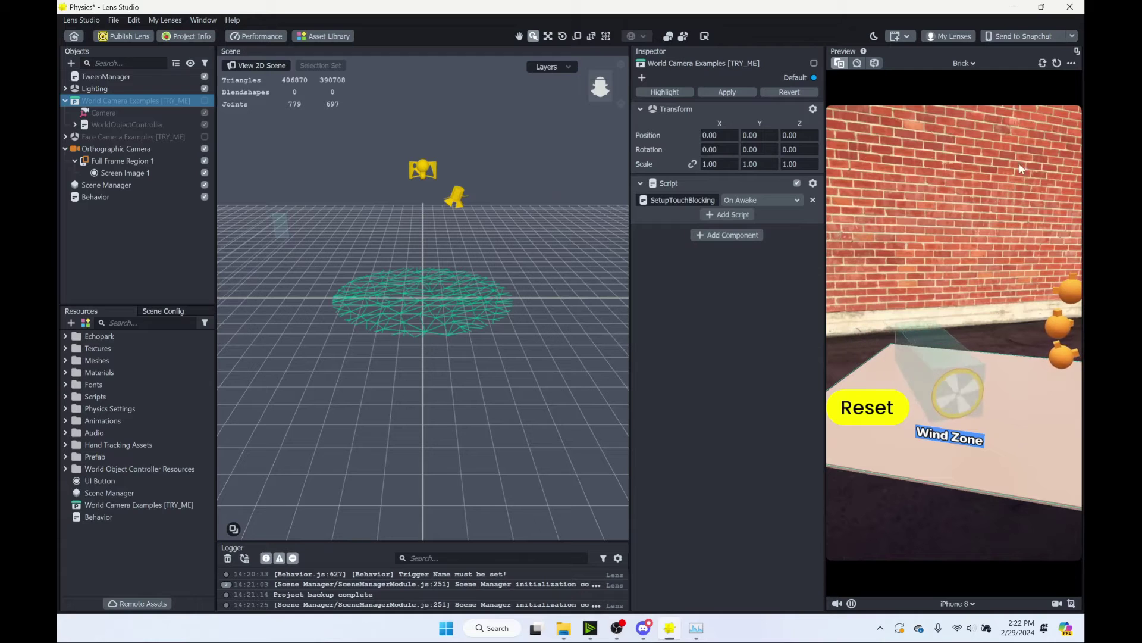
Restart the preview twice, then press the yellow Reset to load the main prefab
click(1058, 64)
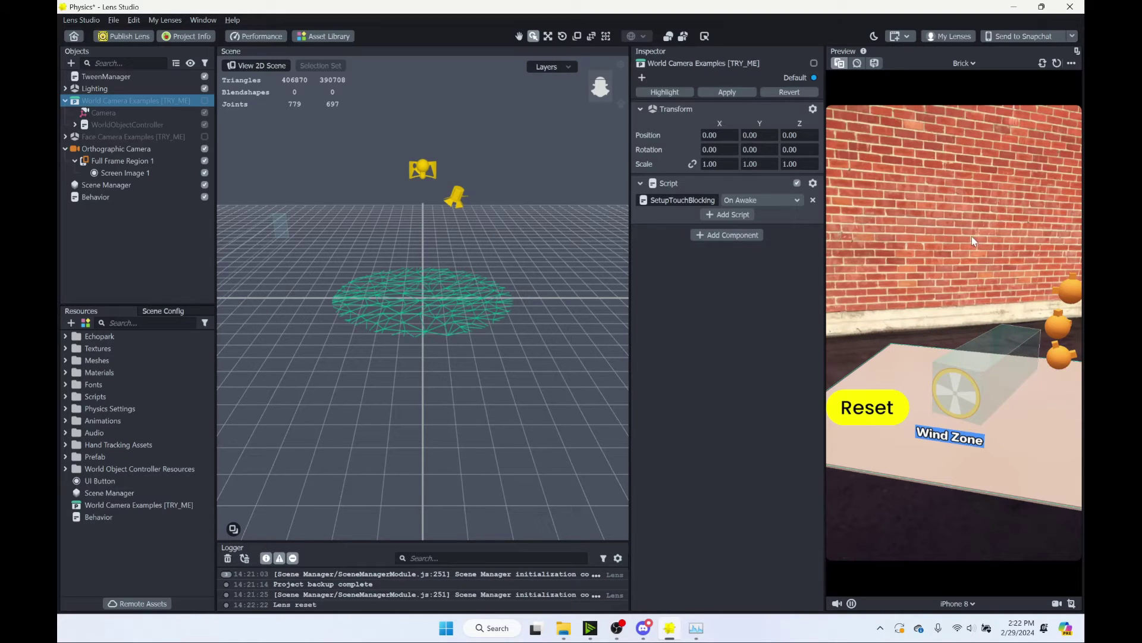
click(1057, 64)
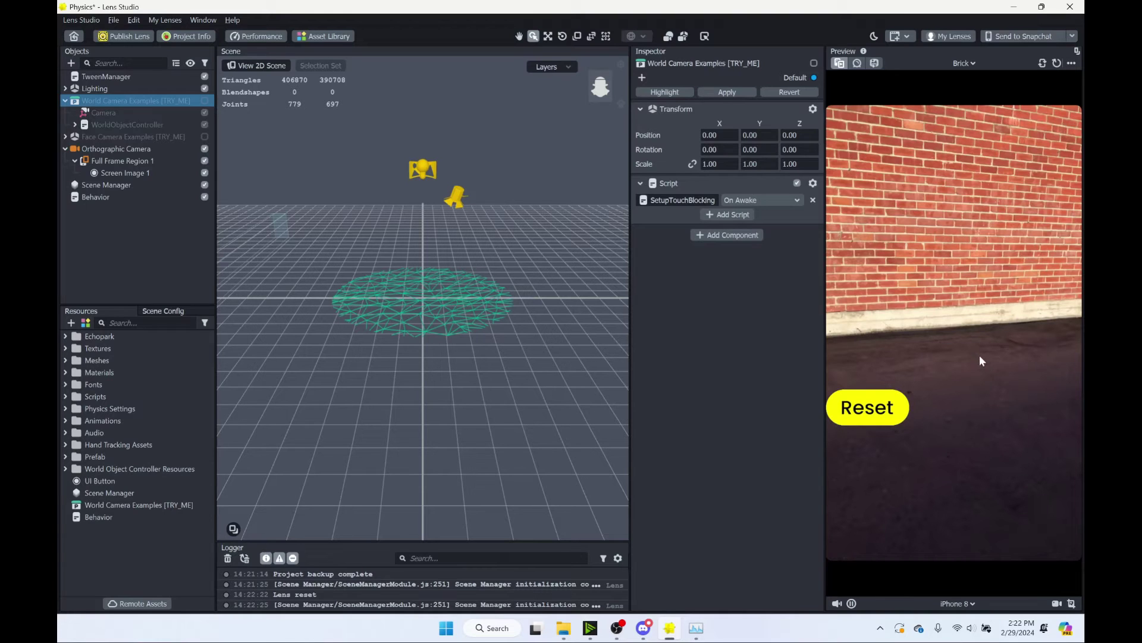
click(865, 406)
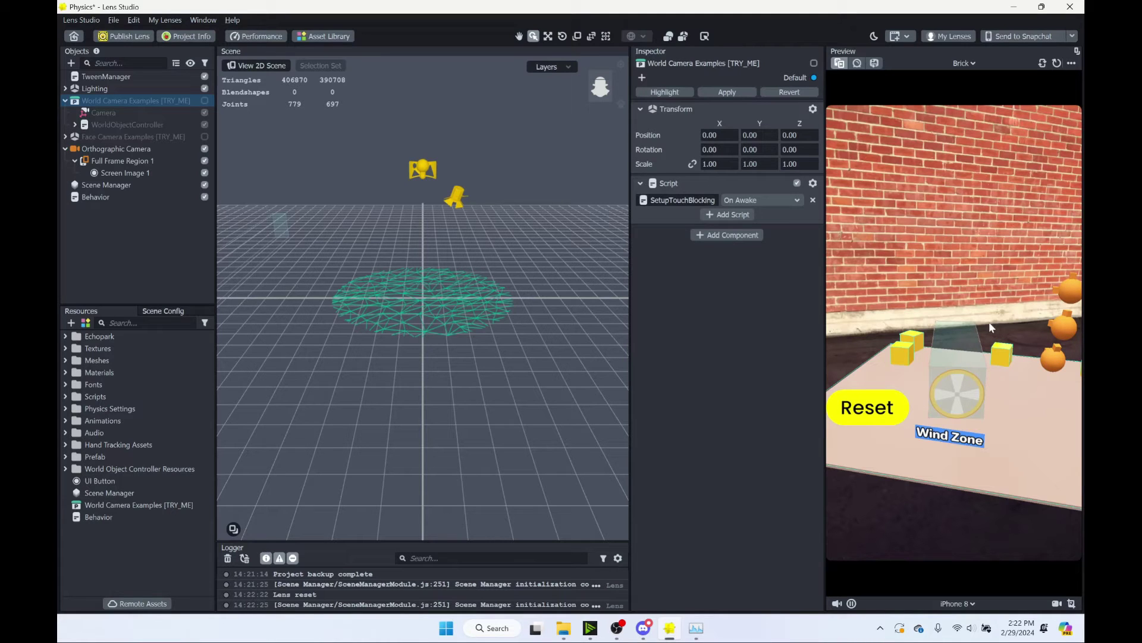
Re-enable World Camera Examples and copy the Behavior's Script component from its gear menu
click(814, 63)
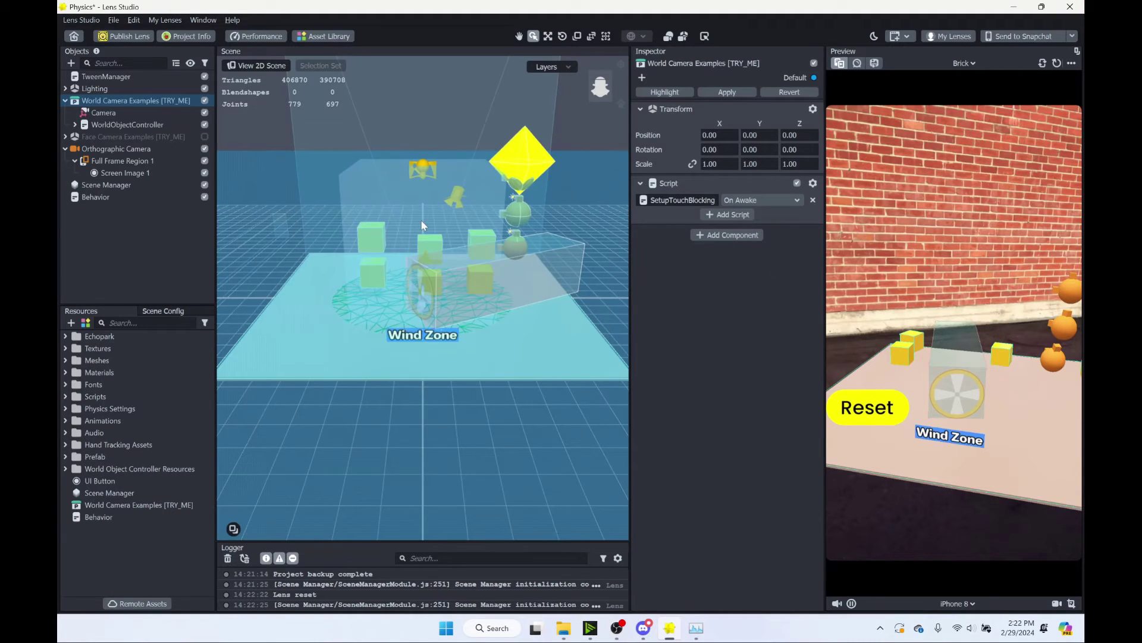
click(101, 198)
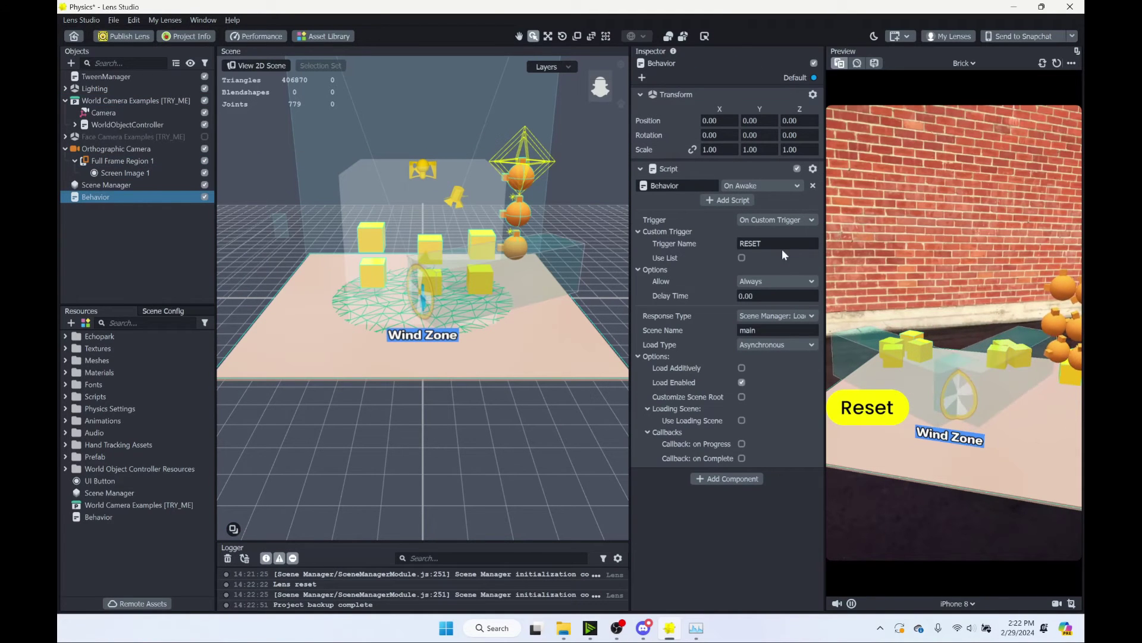
click(813, 169)
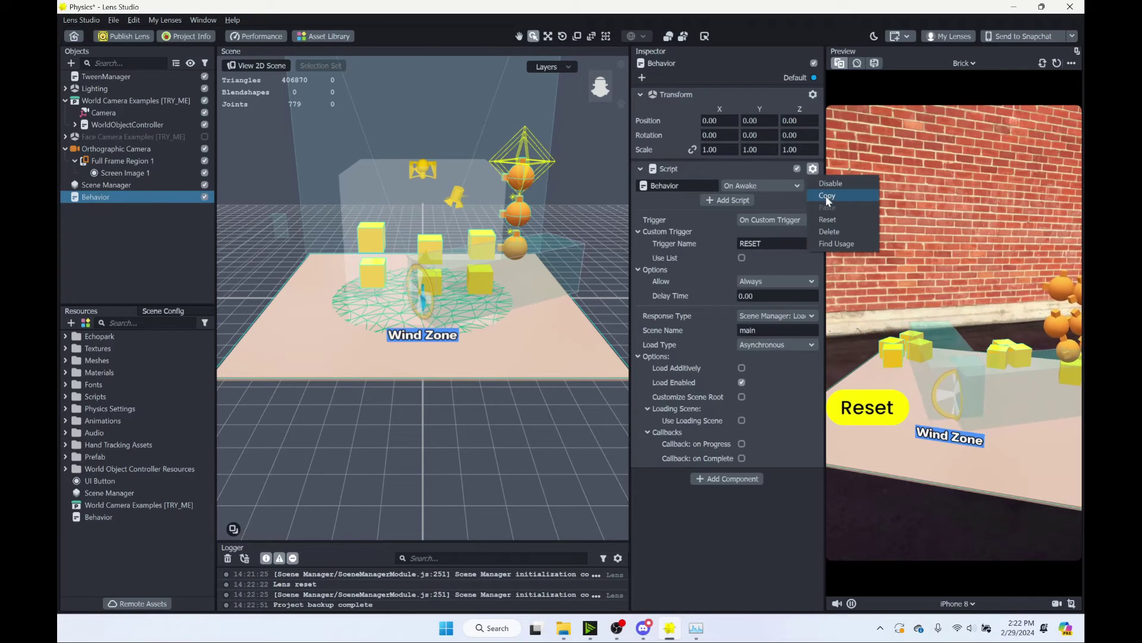
click(812, 169)
click(813, 169)
click(836, 209)
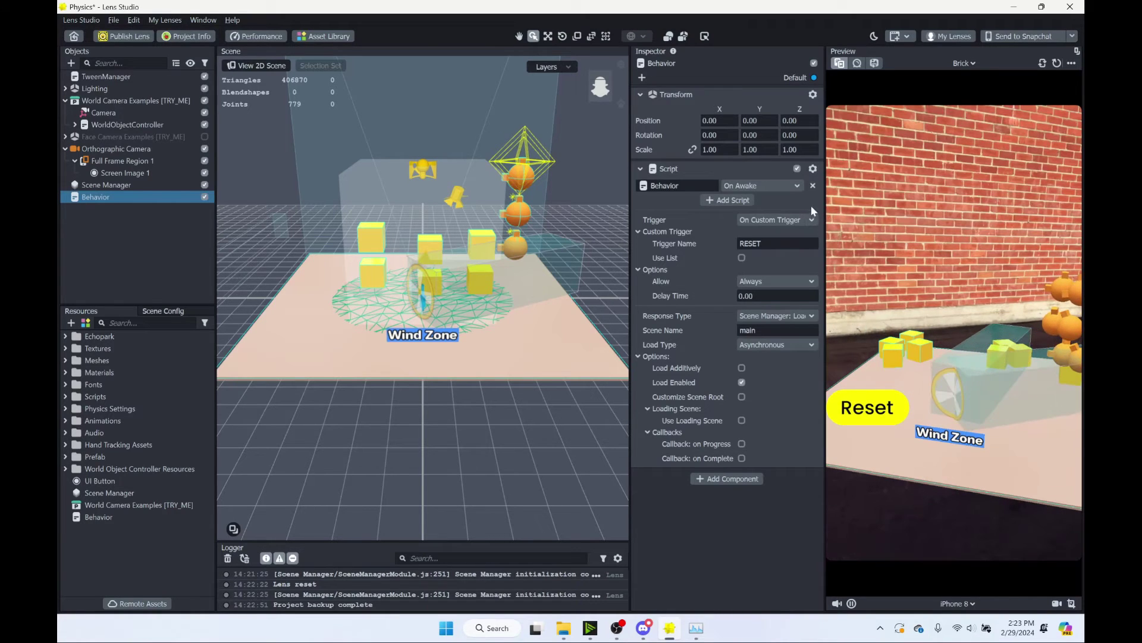
Paste the copied Script component into the Behavior as a second script with the same RESET trigger
key(ctrl+v)
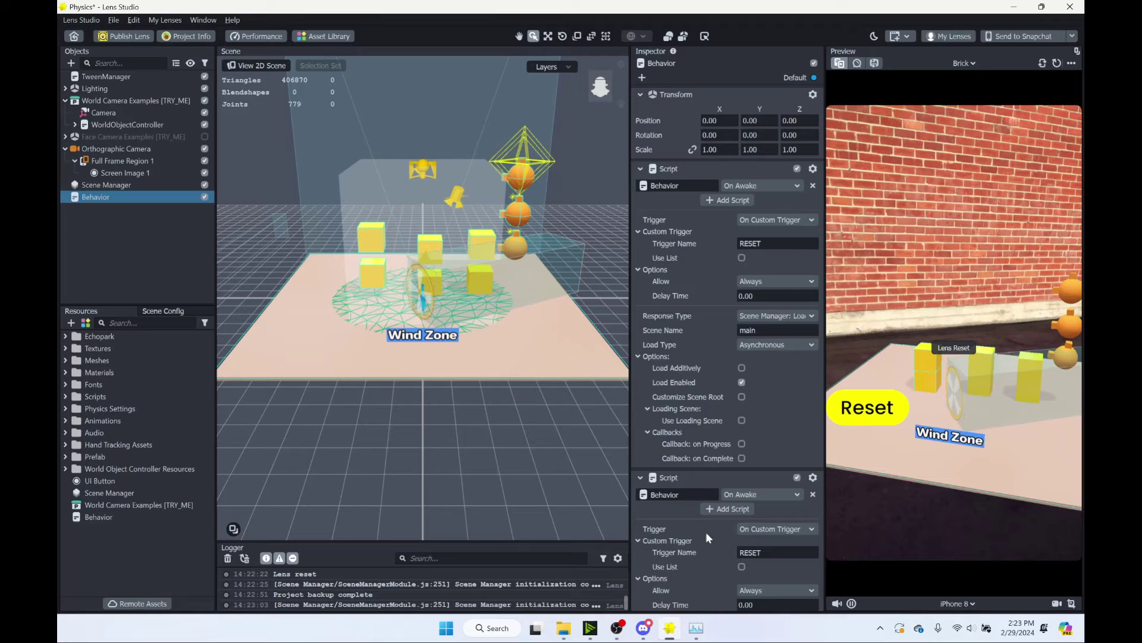
scroll(714, 494, down, 3)
click(813, 333)
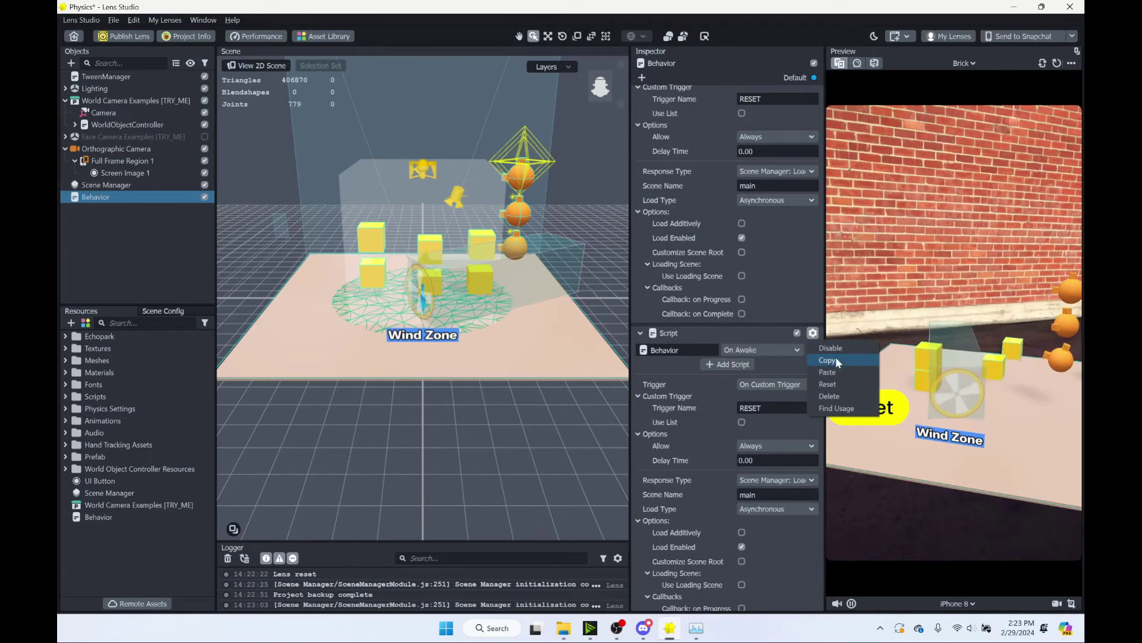
click(848, 372)
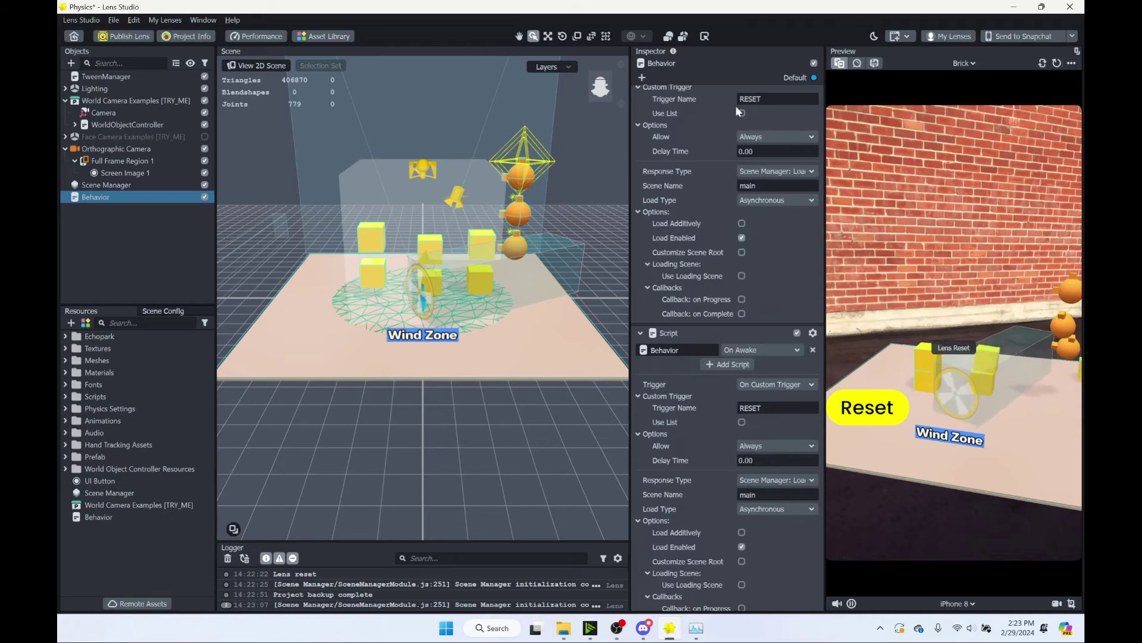
scroll(743, 149, up, 3)
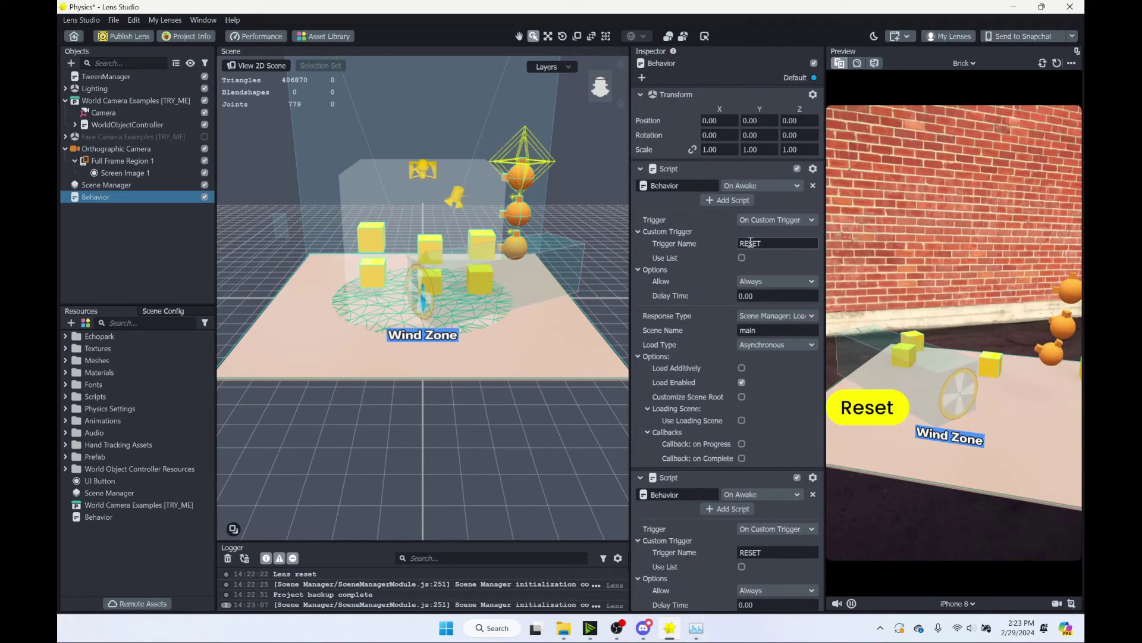
scroll(705, 278, down, 5)
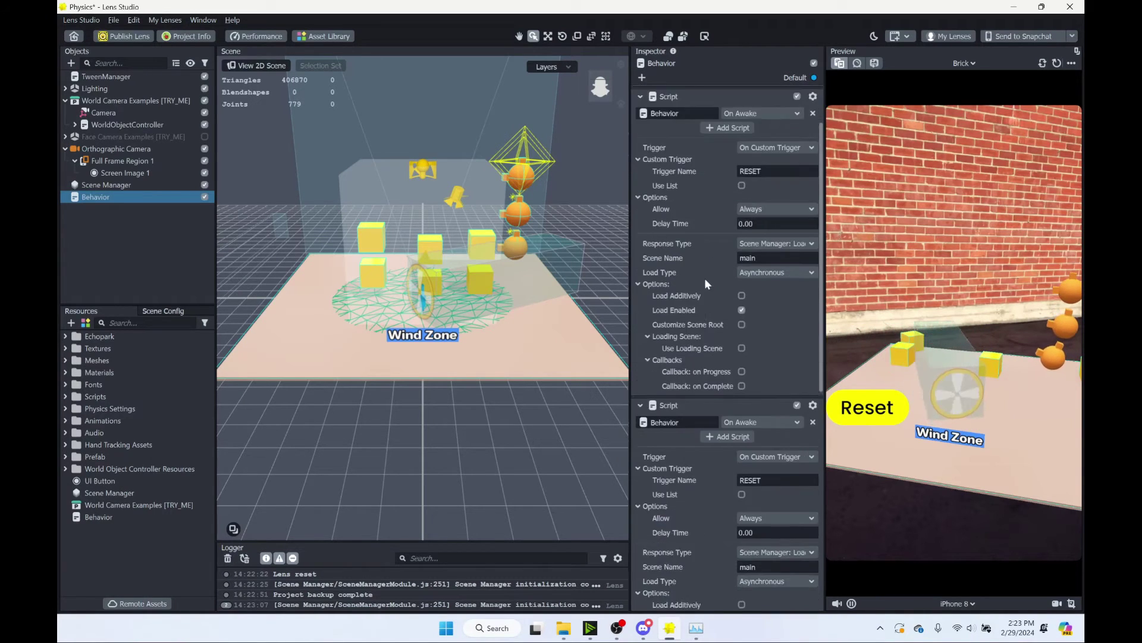
Switch the triggers of two copied Script components from the RESET custom trigger to On Start
click(772, 276)
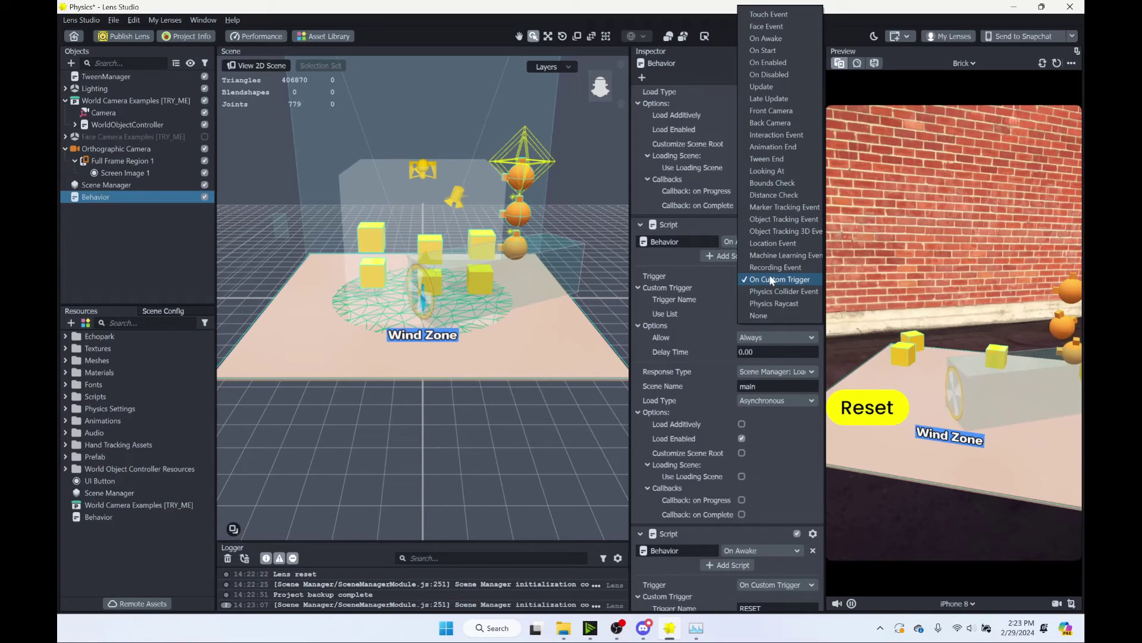
click(767, 51)
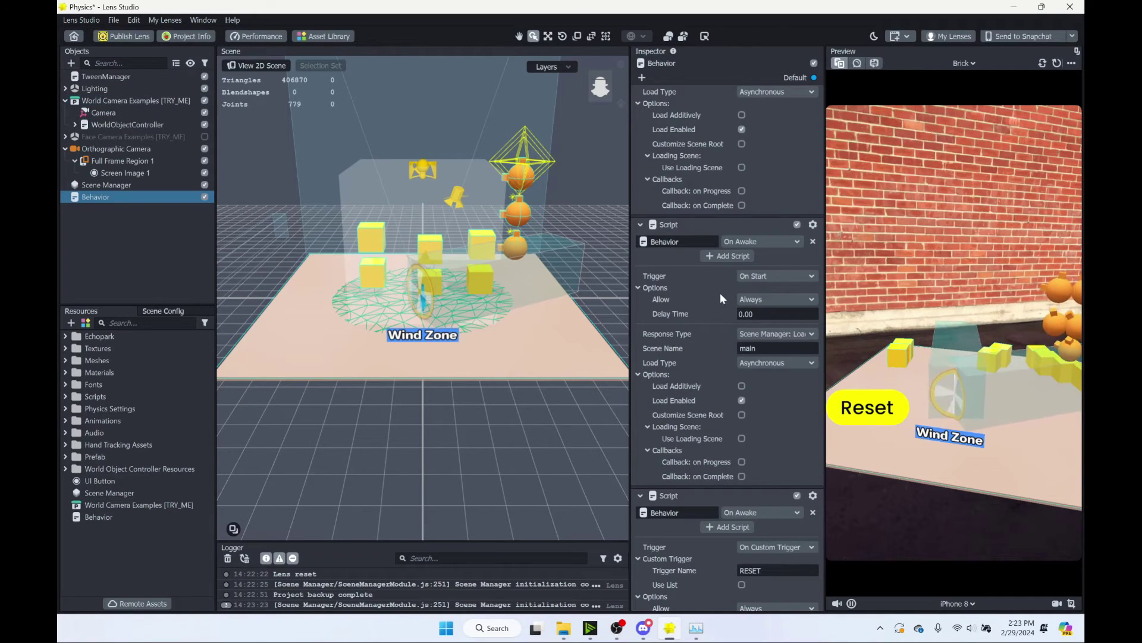
scroll(722, 314, down, 3)
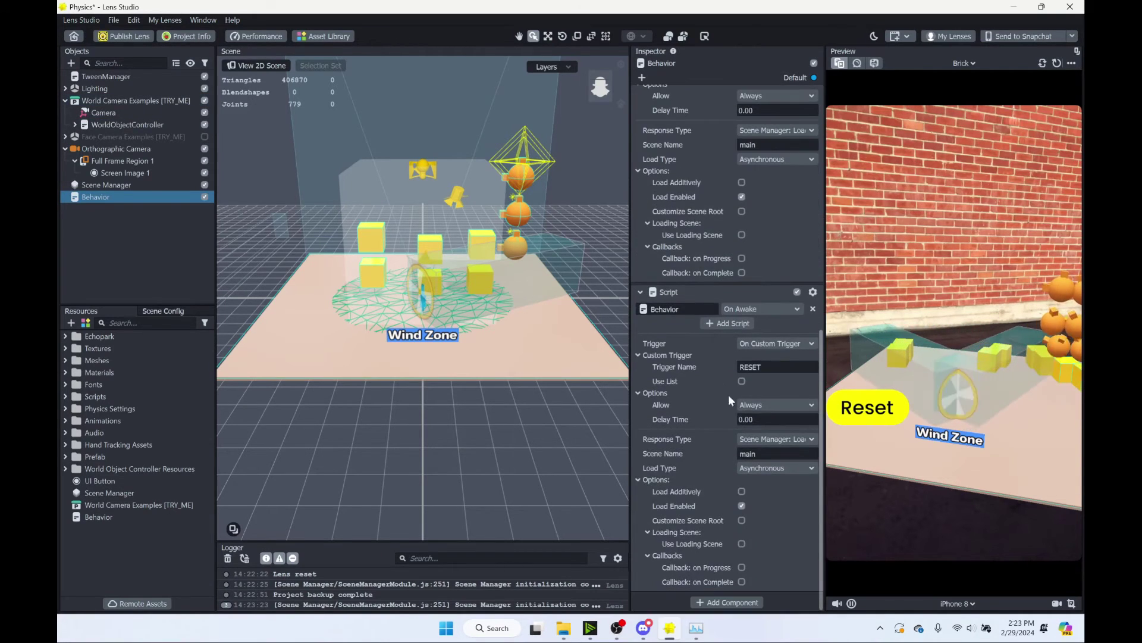
click(763, 344)
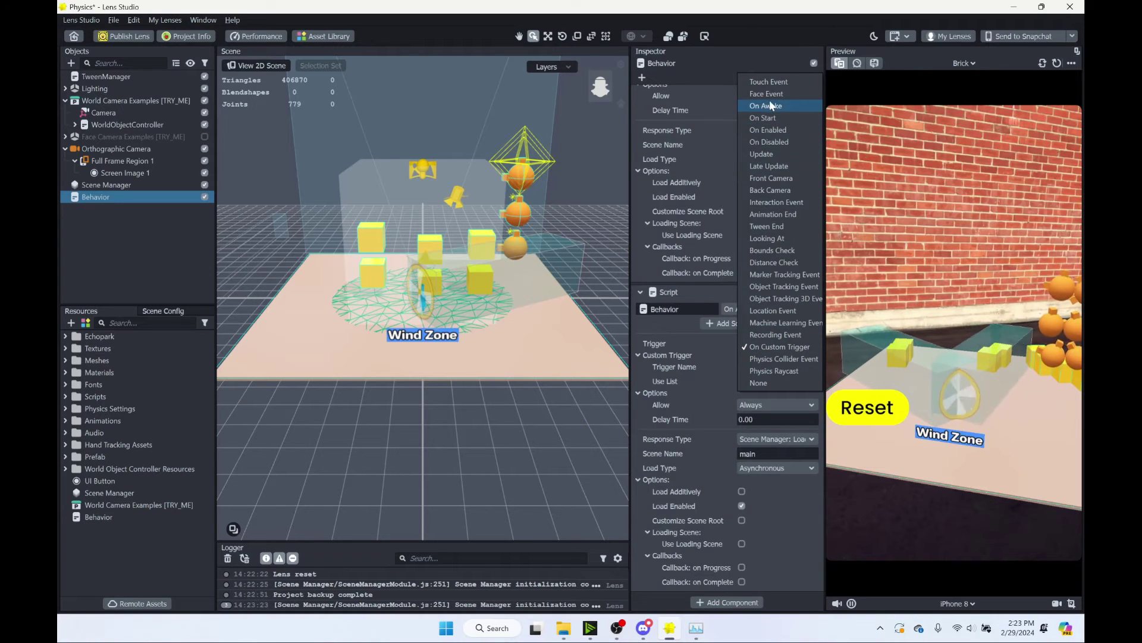
click(767, 117)
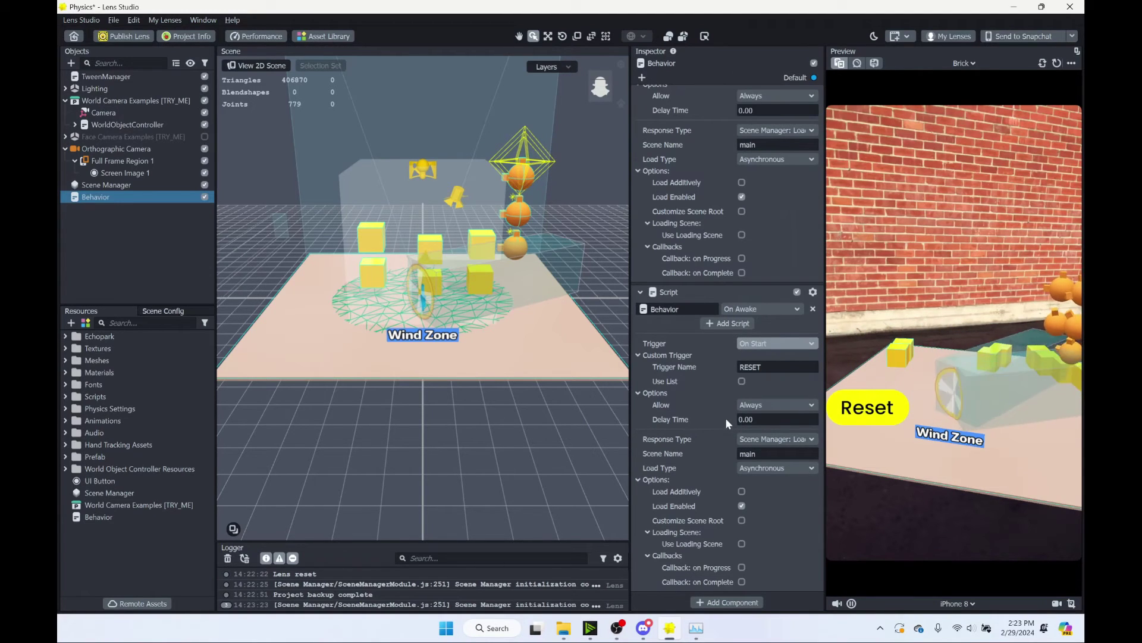
Give a copied script a Set Enabled response that disables World Camera Examples [TRY_ME], then restart the preview
click(761, 440)
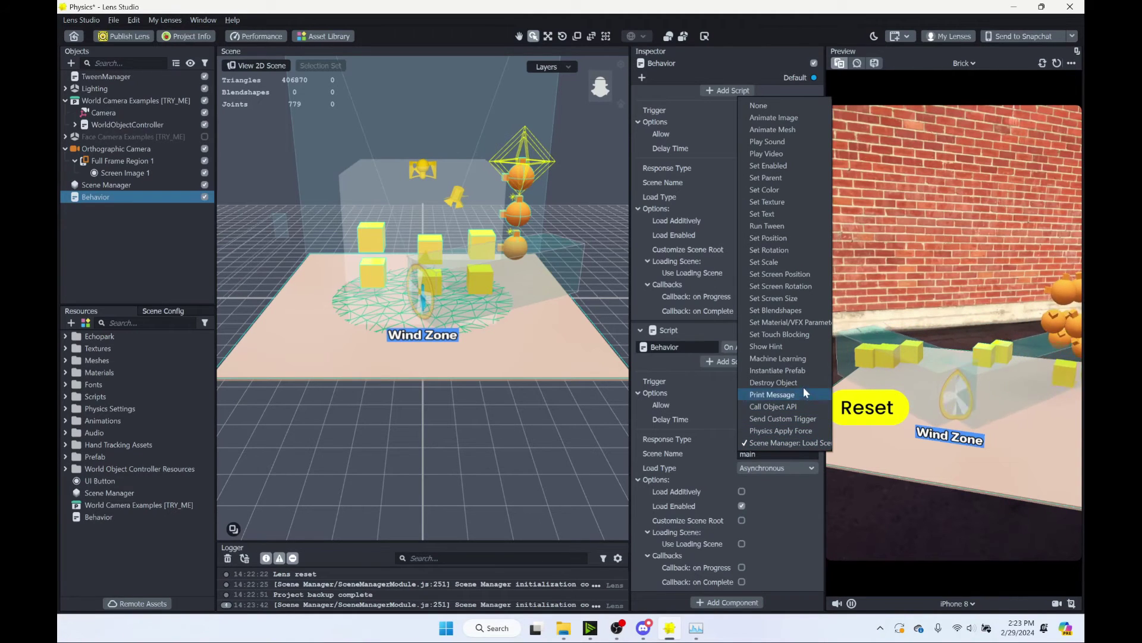
click(766, 166)
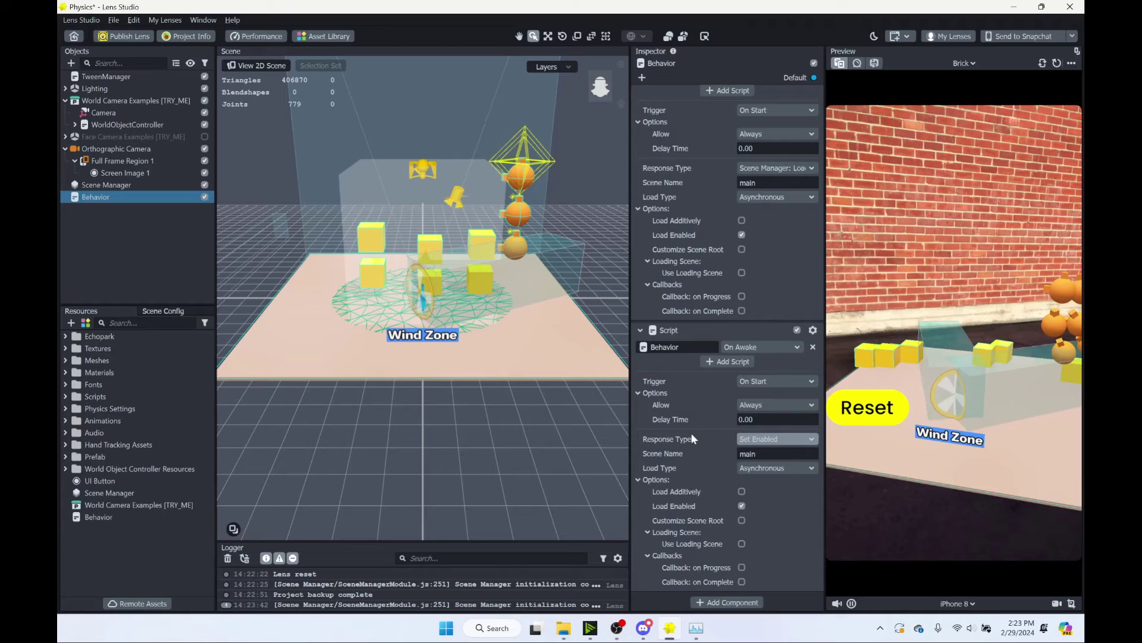
click(101, 100)
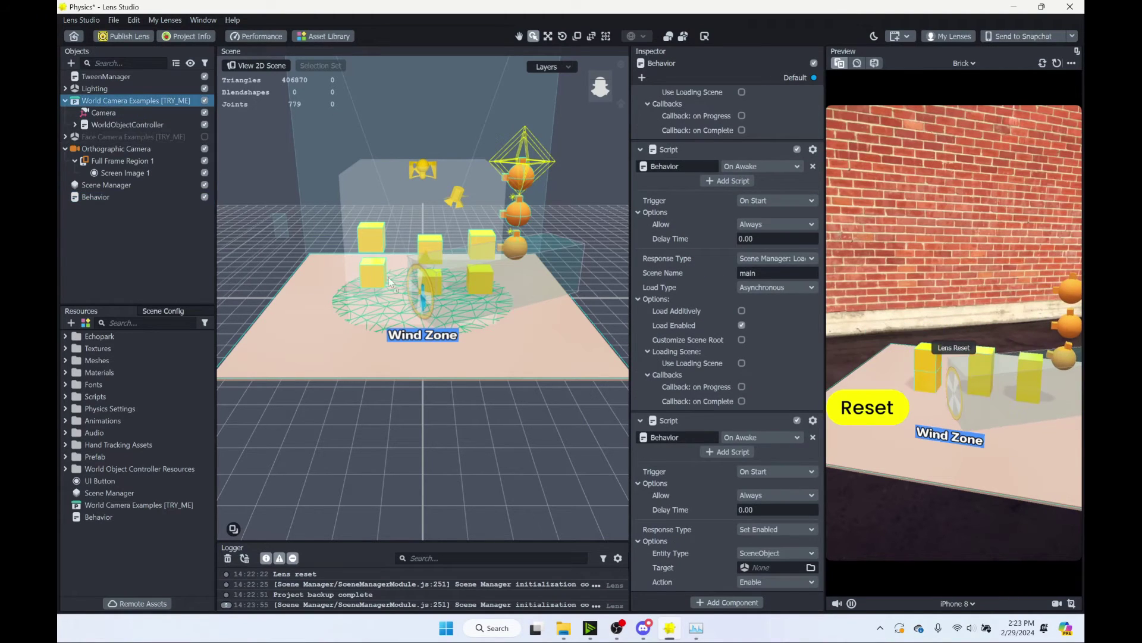
drag(766, 571, 767, 569)
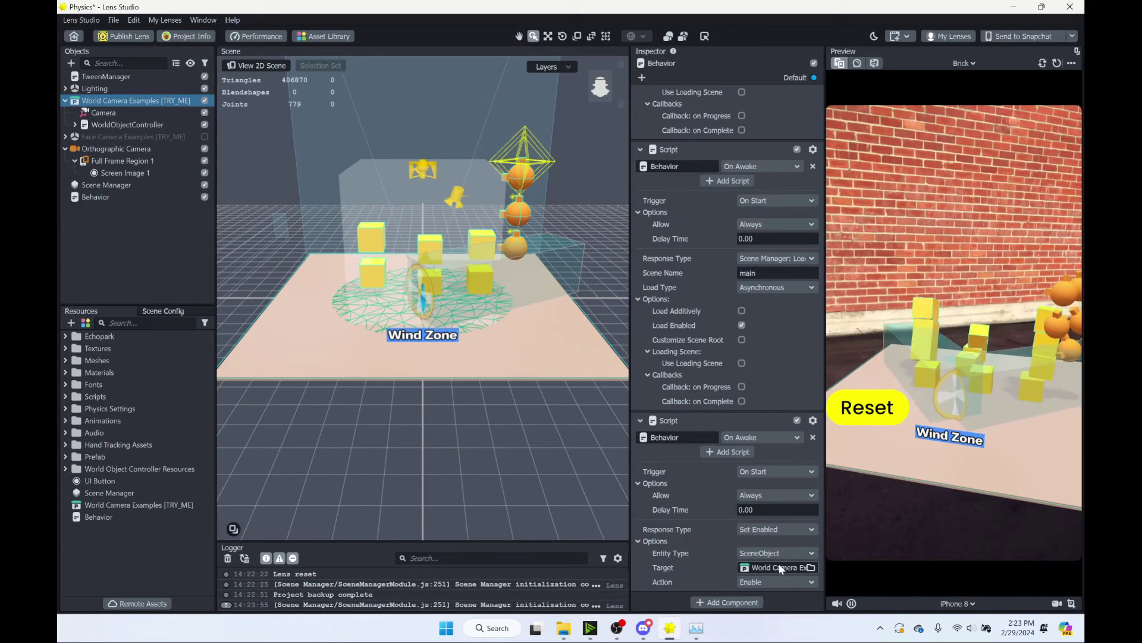
click(794, 583)
click(762, 597)
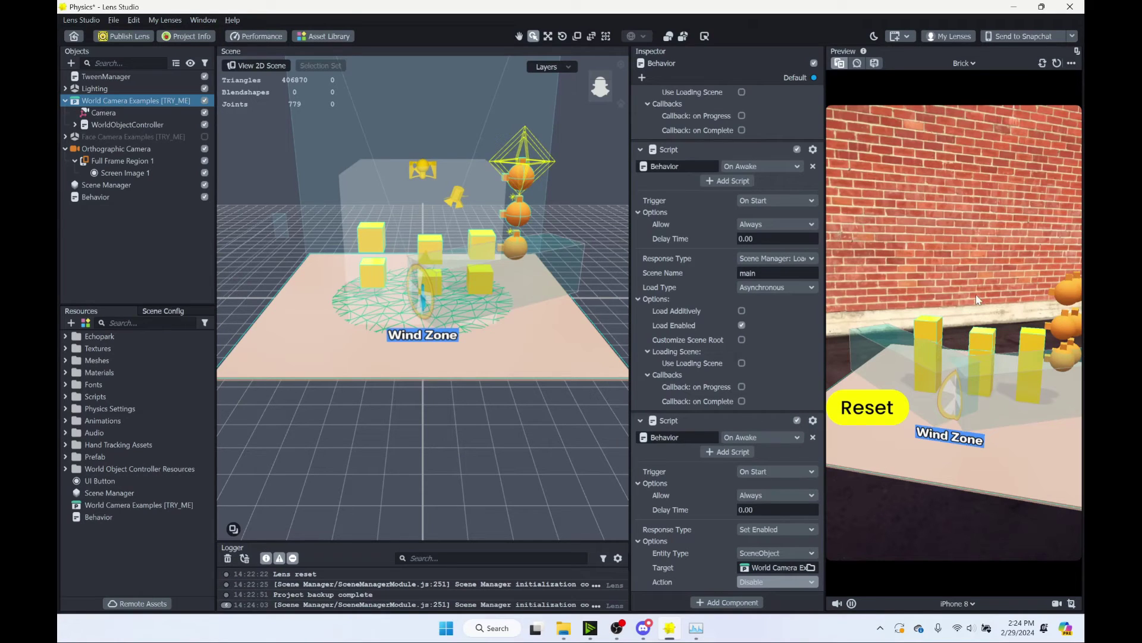
click(1058, 64)
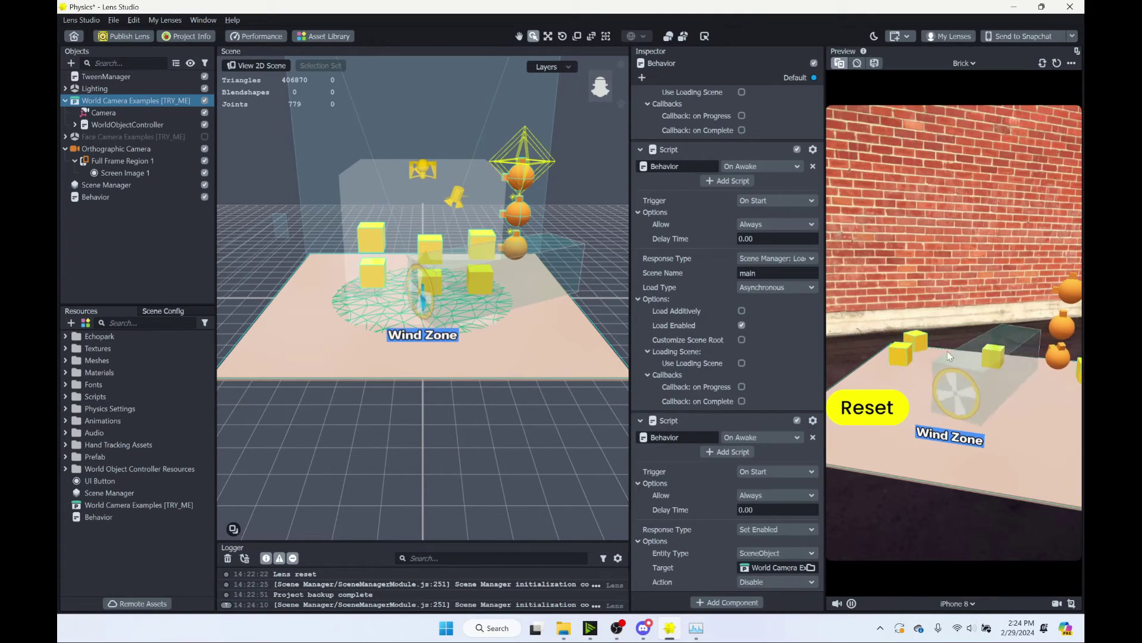
scroll(686, 429, up, 6)
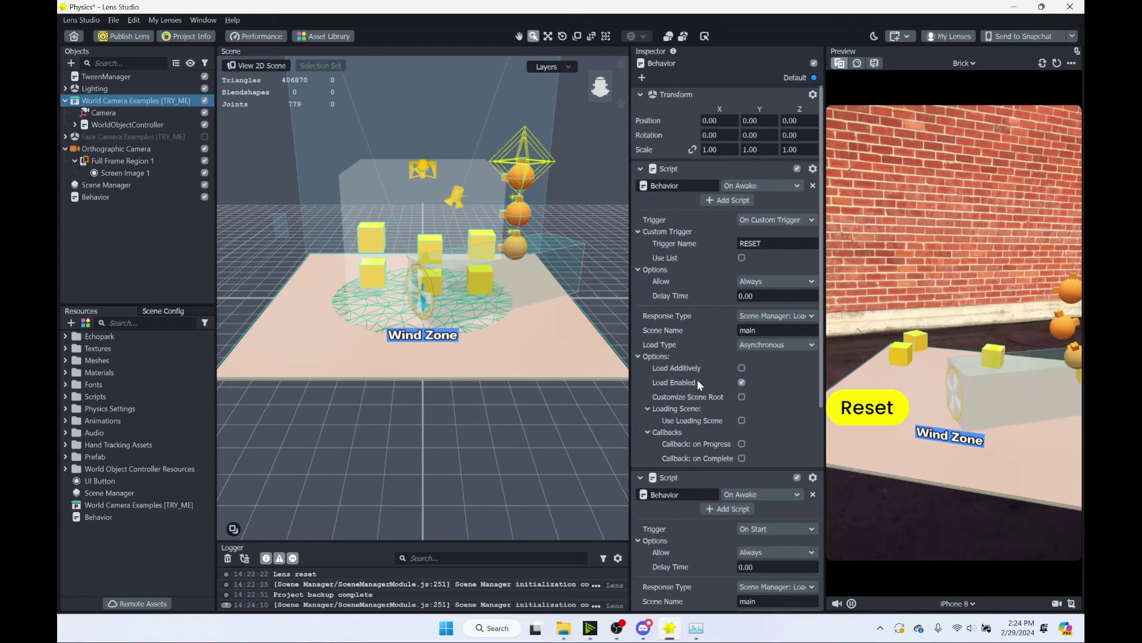
click(766, 243)
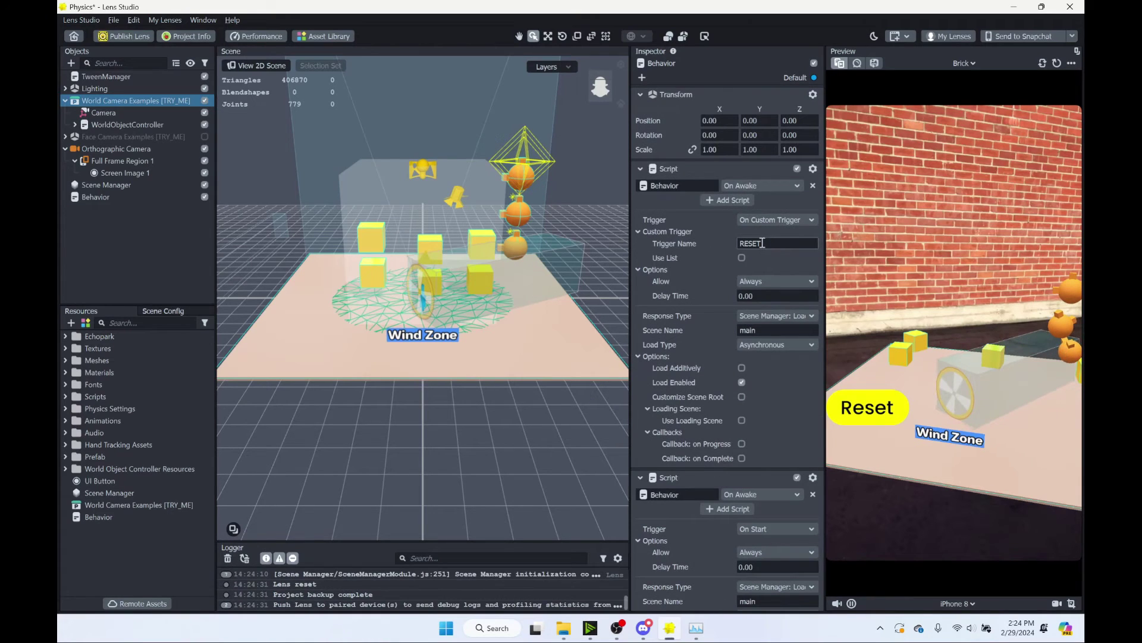
click(738, 326)
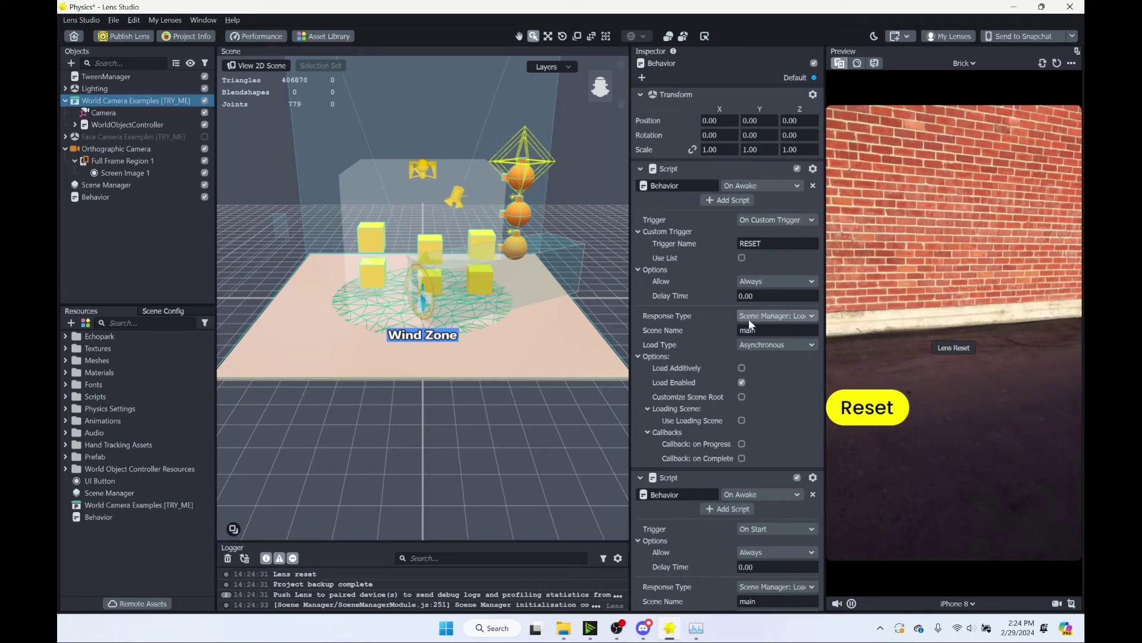
scroll(705, 338, down, 3)
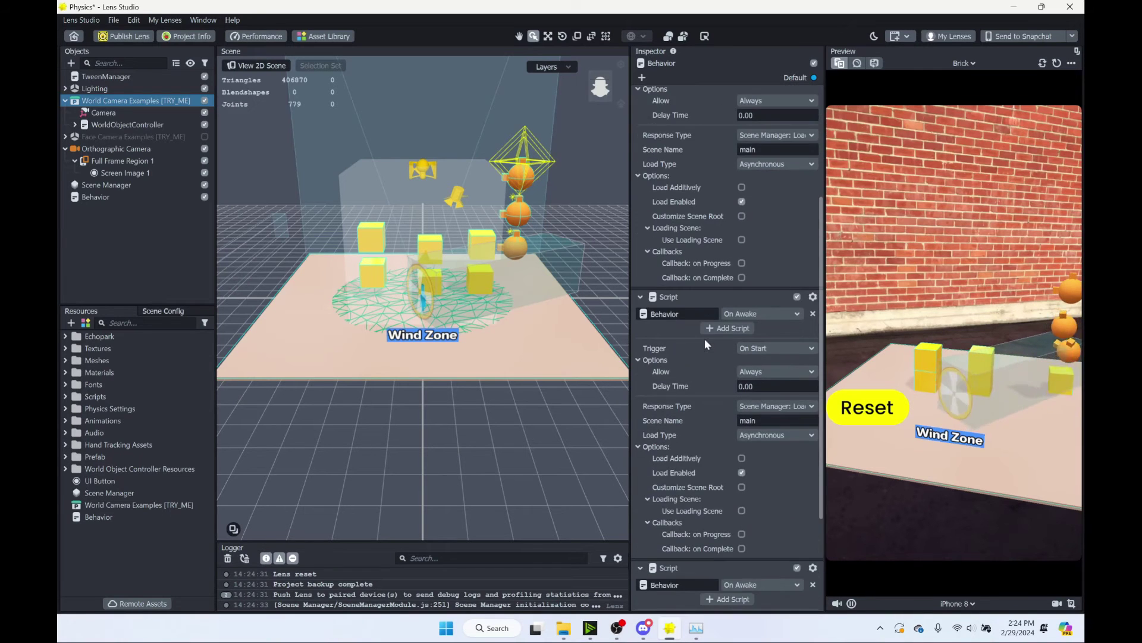
scroll(690, 362, down, 2)
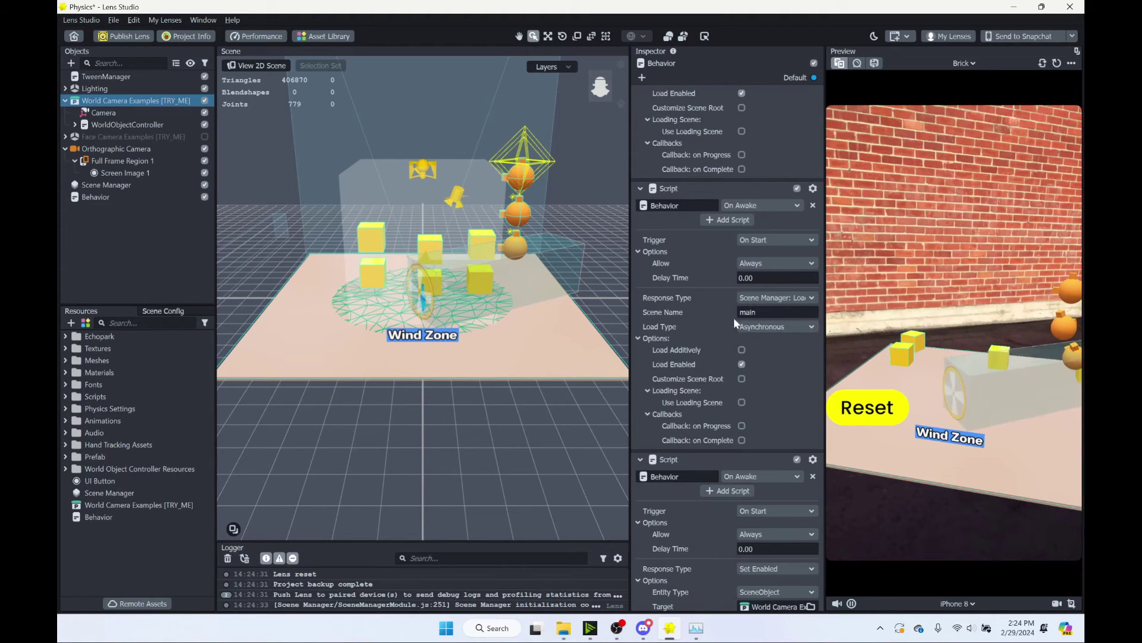
scroll(694, 344, down, 1)
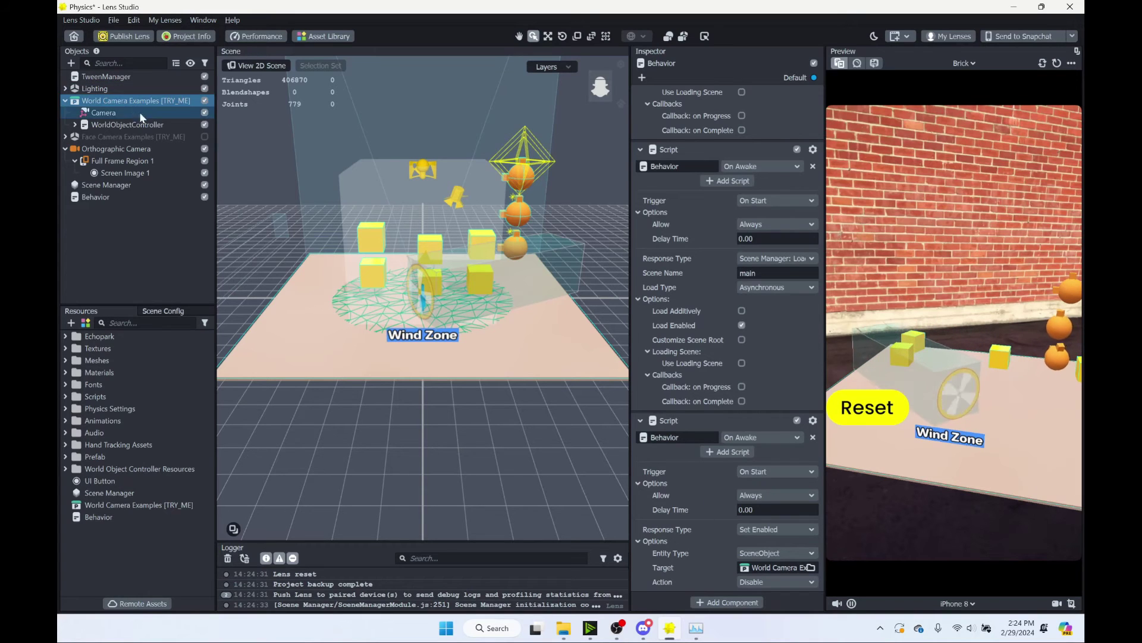
click(95, 101)
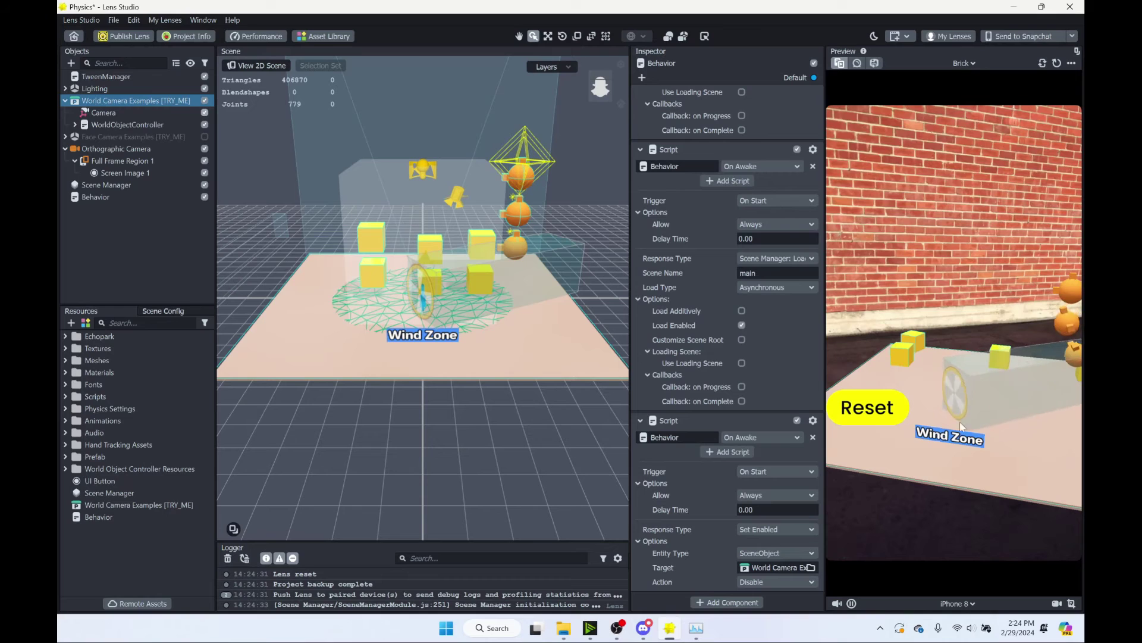
click(875, 410)
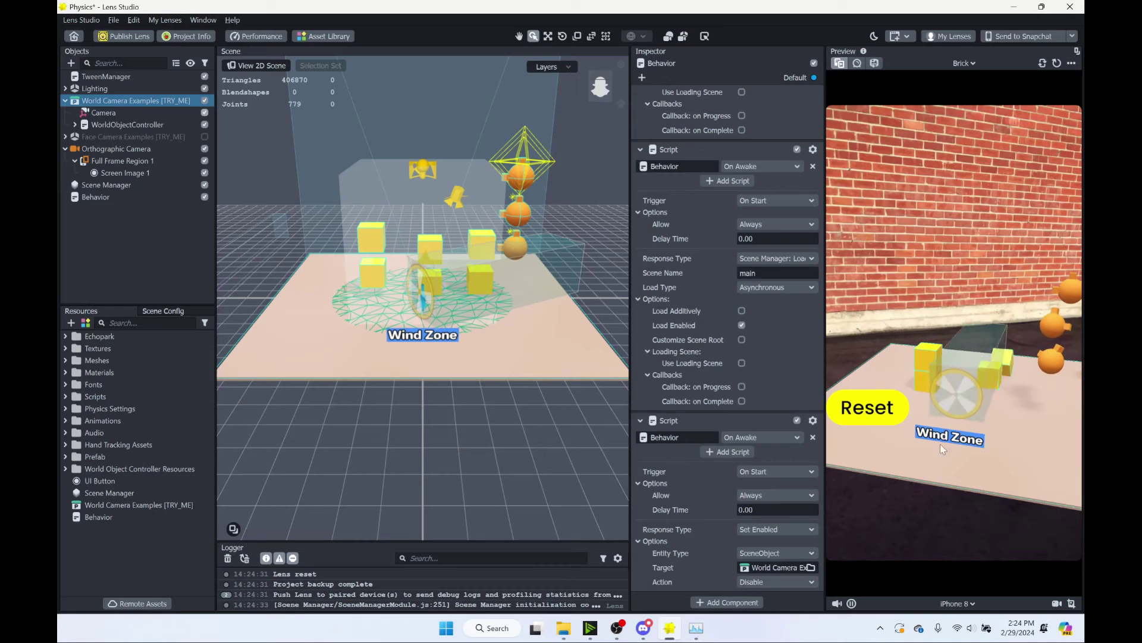
click(1001, 418)
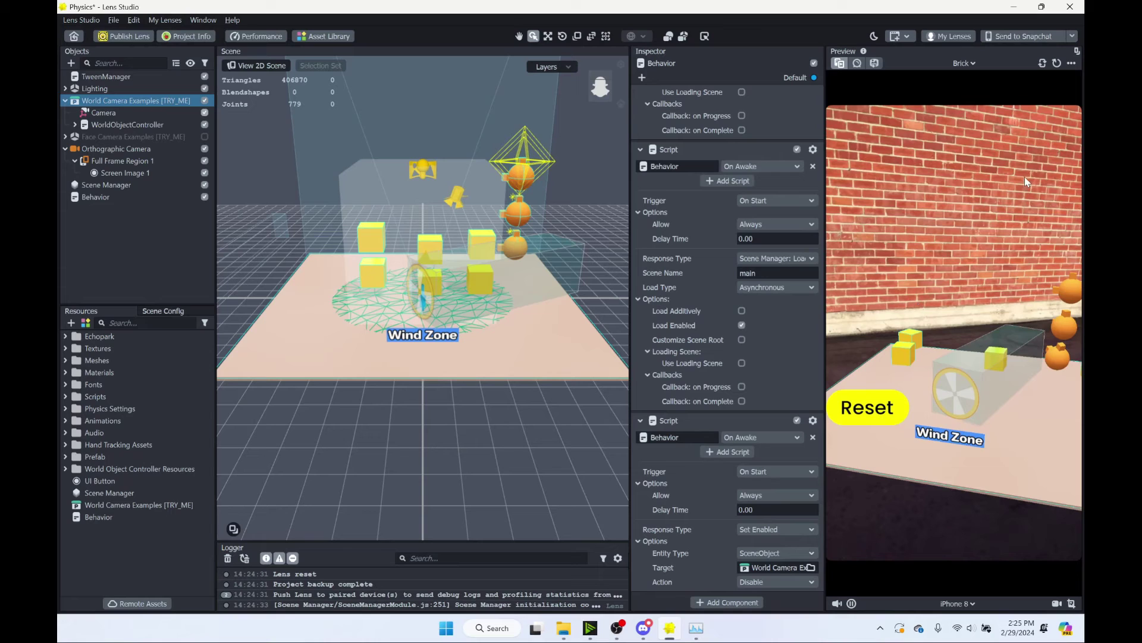
click(1057, 64)
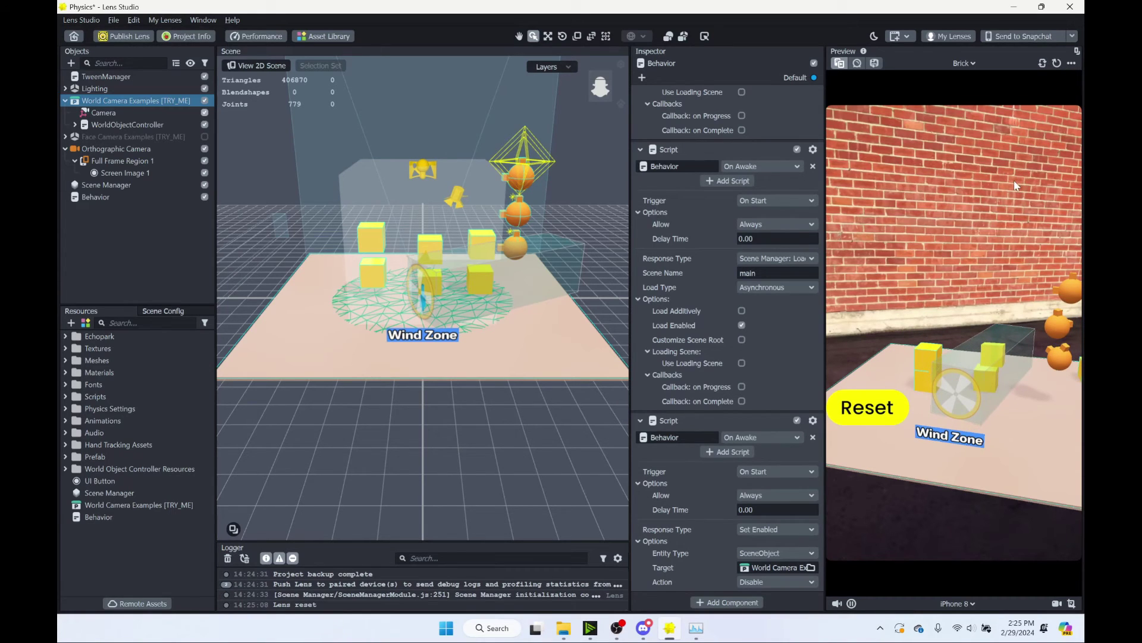
click(881, 391)
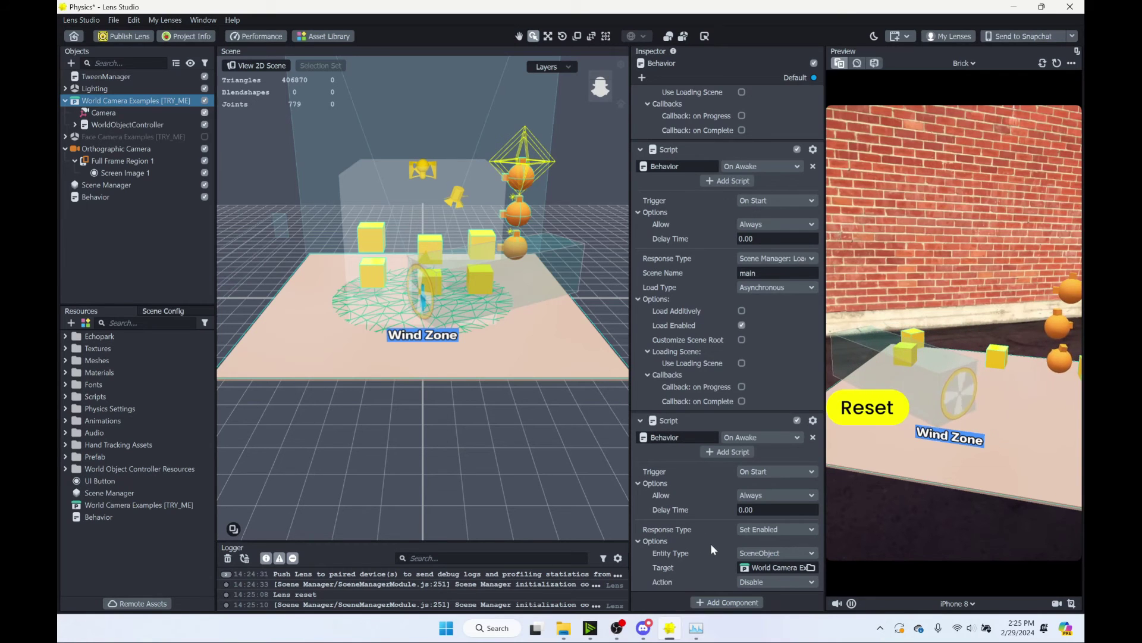
scroll(702, 488, up, 5)
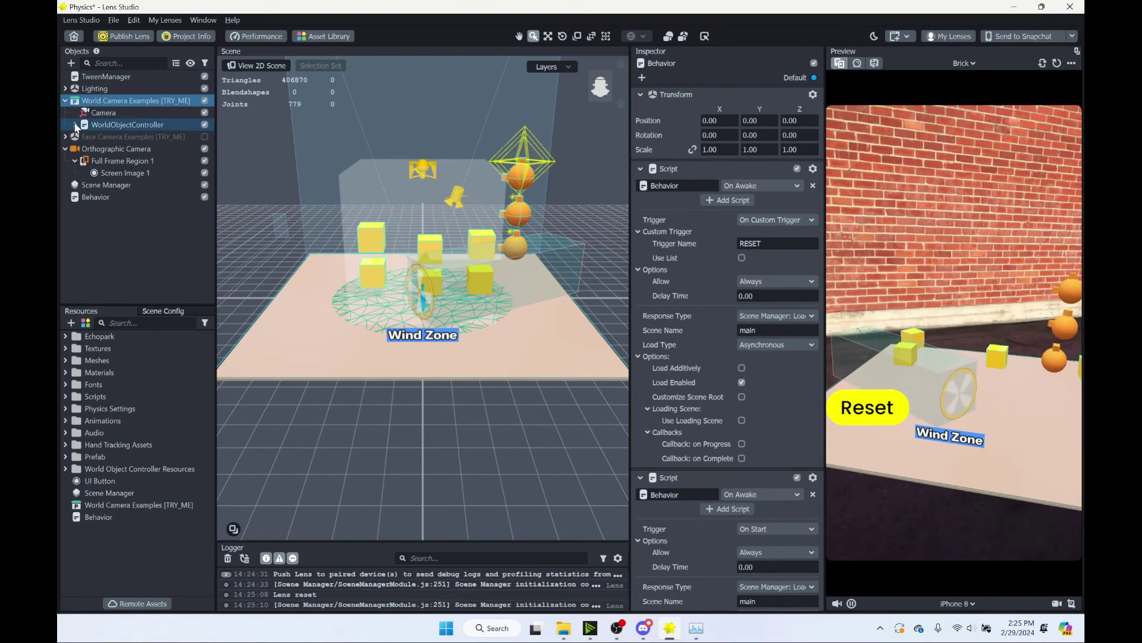
Expand World Camera Examples > Wind Zone > Objects and select Light Box 4
click(76, 126)
scroll(121, 208, down, 3)
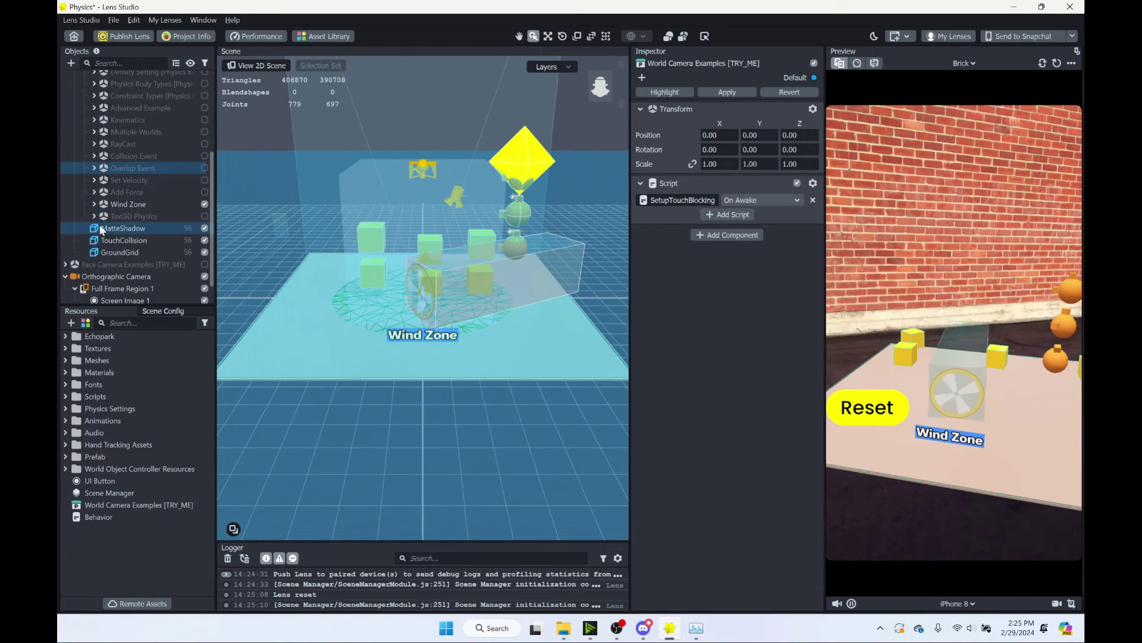
click(94, 205)
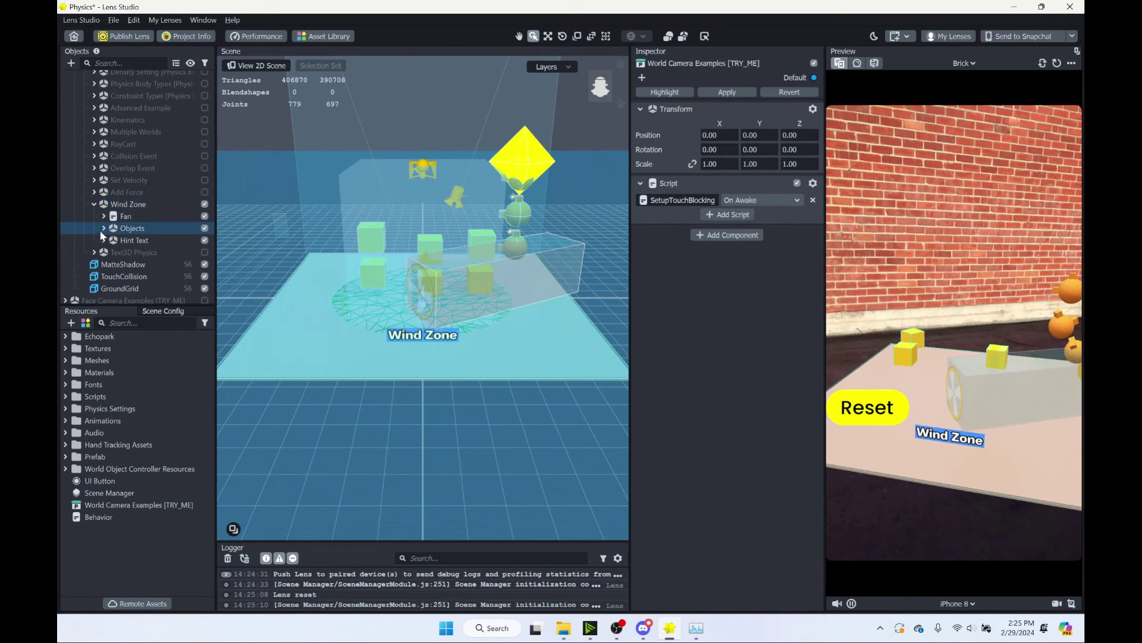
click(103, 228)
scroll(169, 252, down, 3)
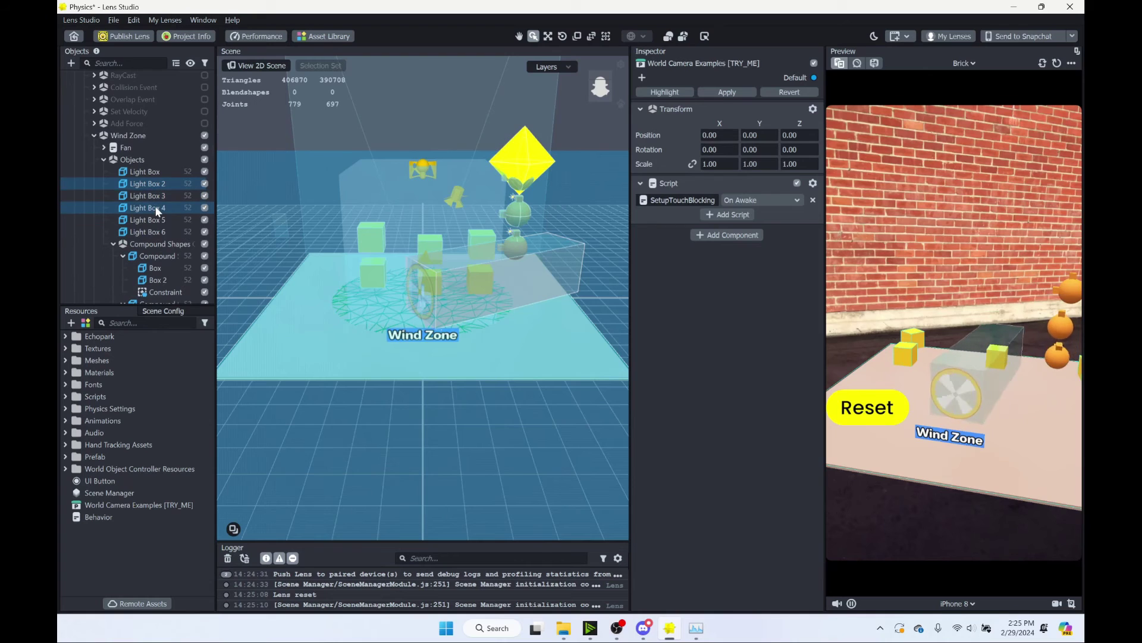
click(156, 208)
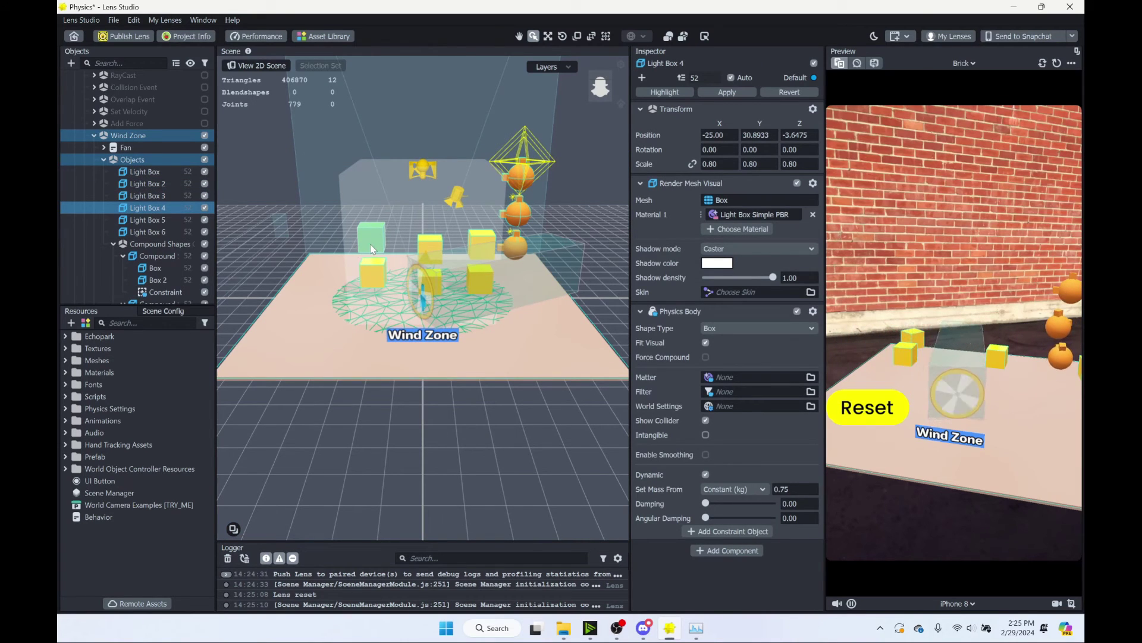
click(168, 209)
Duplicate Light Box 4 twice as Light Box 7 and 8, stacking each higher, Light Box 8 at Y 63.8427
key(ctrl+d)
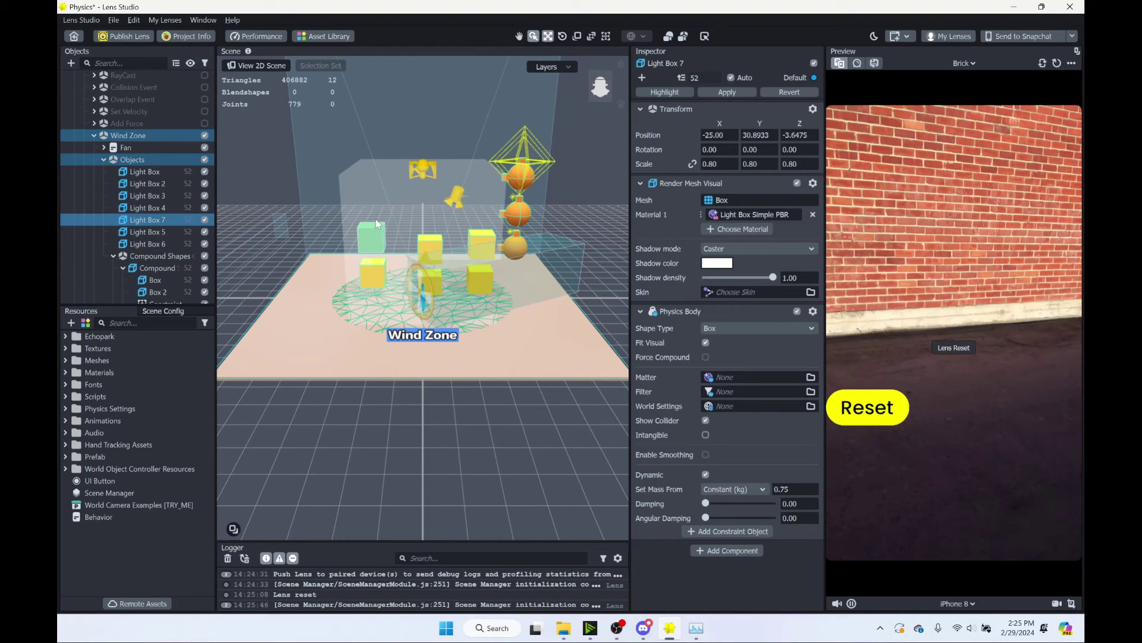
drag(376, 224, 370, 178)
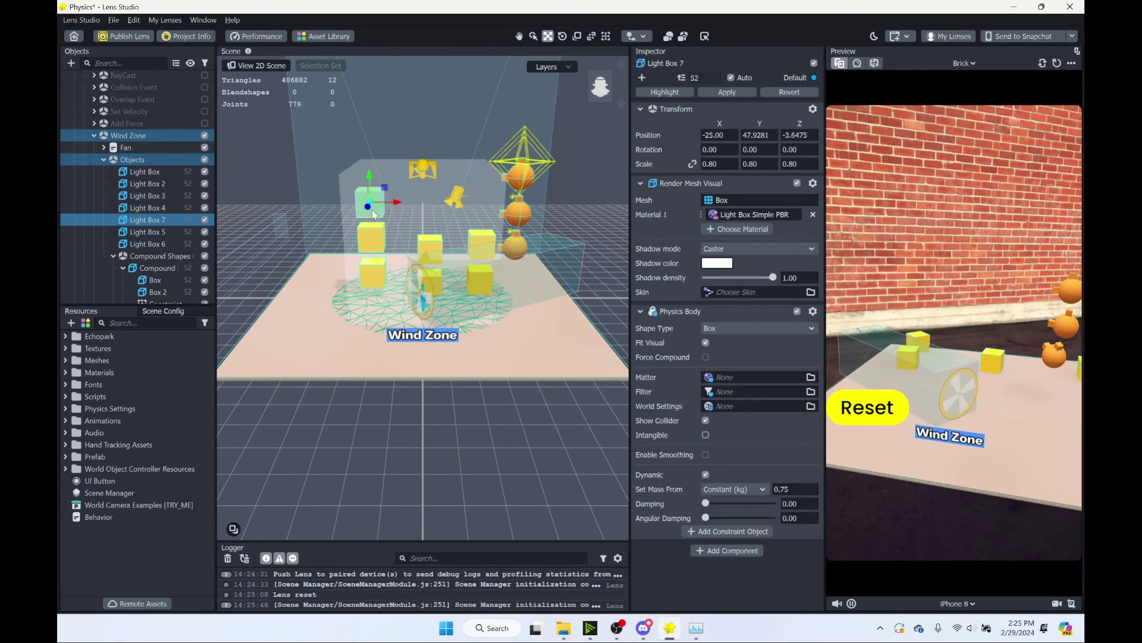
key(ctrl+d)
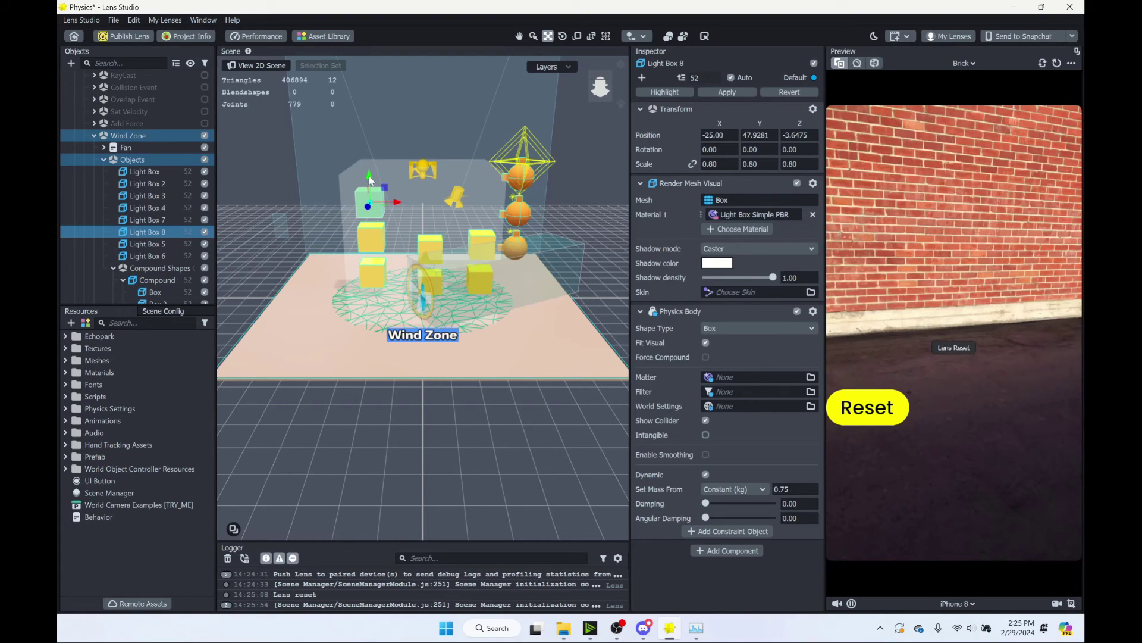
drag(371, 180, 371, 144)
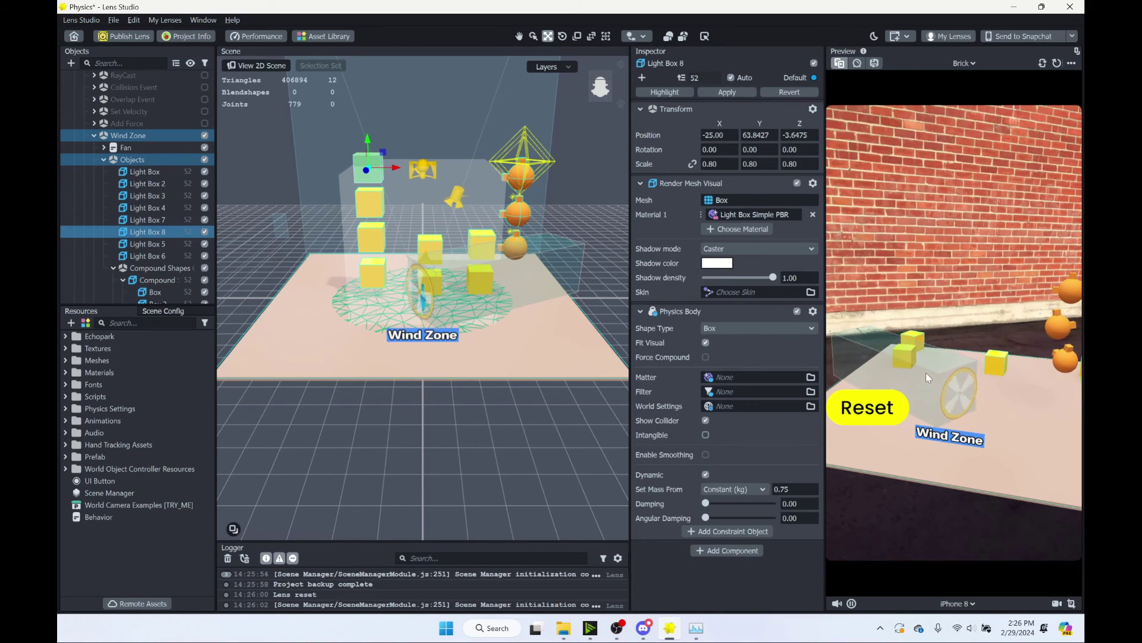
scroll(134, 202, up, 5)
scroll(135, 202, up, 2)
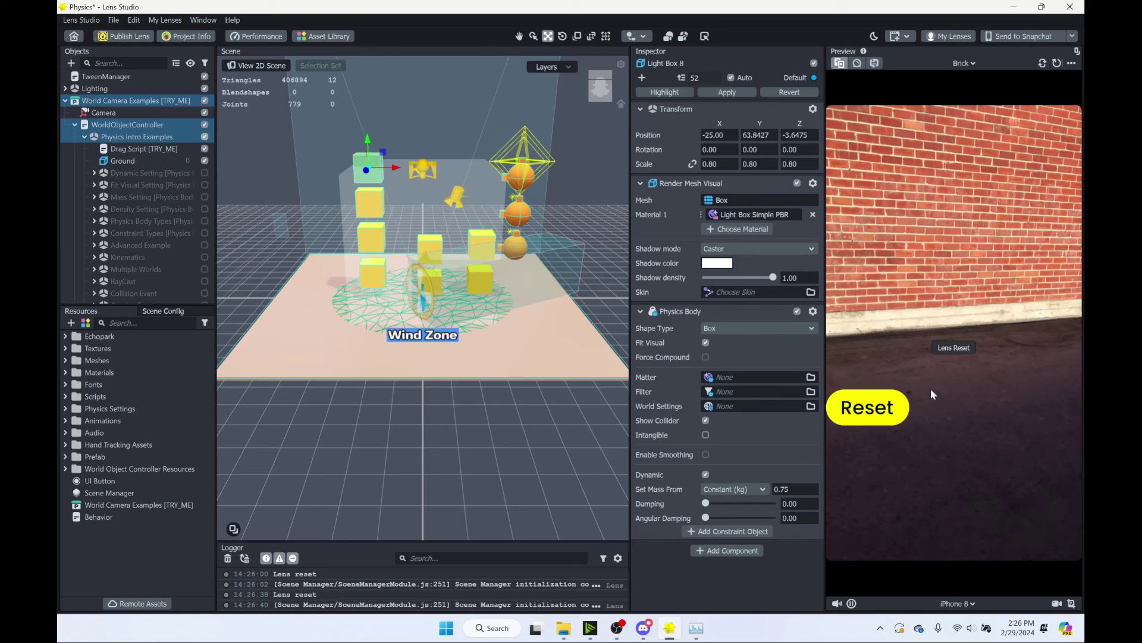
click(931, 388)
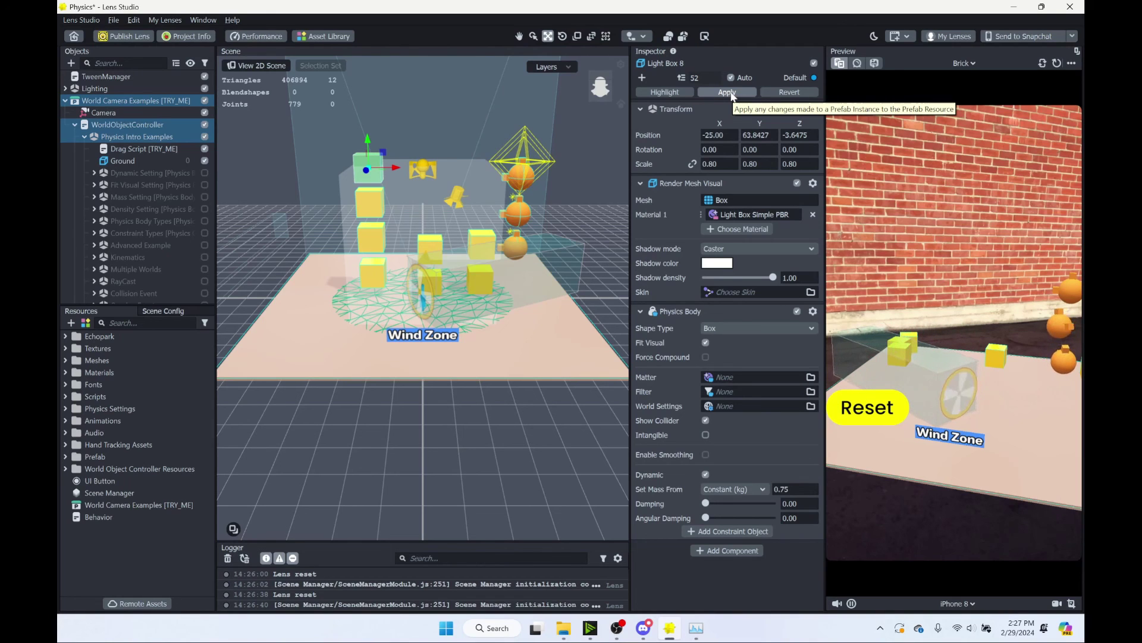
Apply the stacked Light Box changes to the prefab and reselect World Camera Examples [TRY_ME]
click(125, 504)
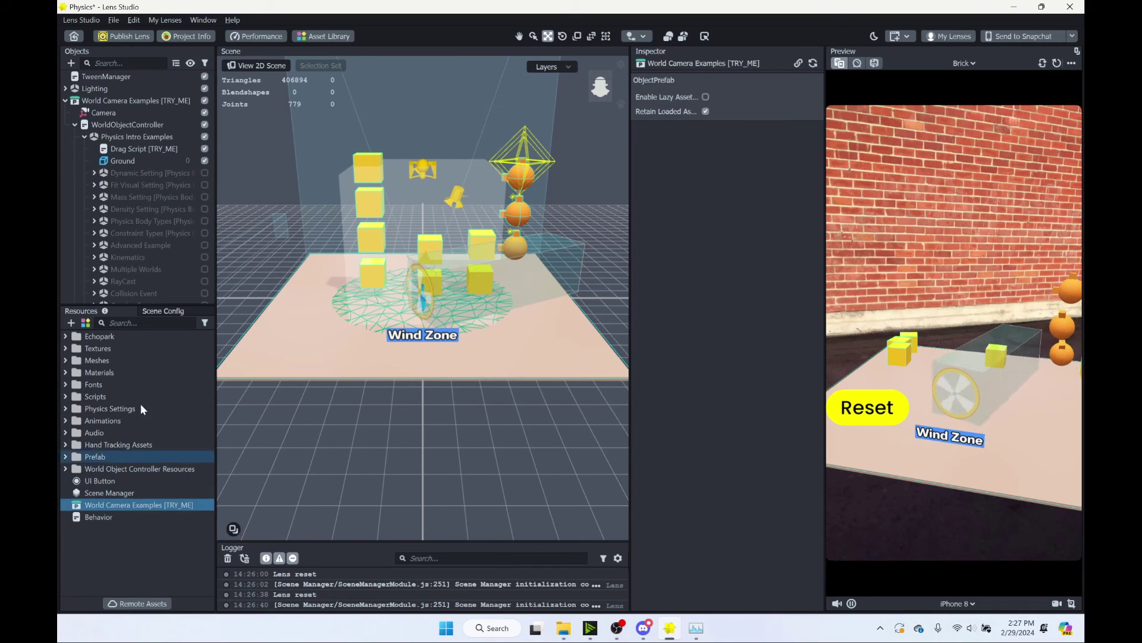
click(126, 102)
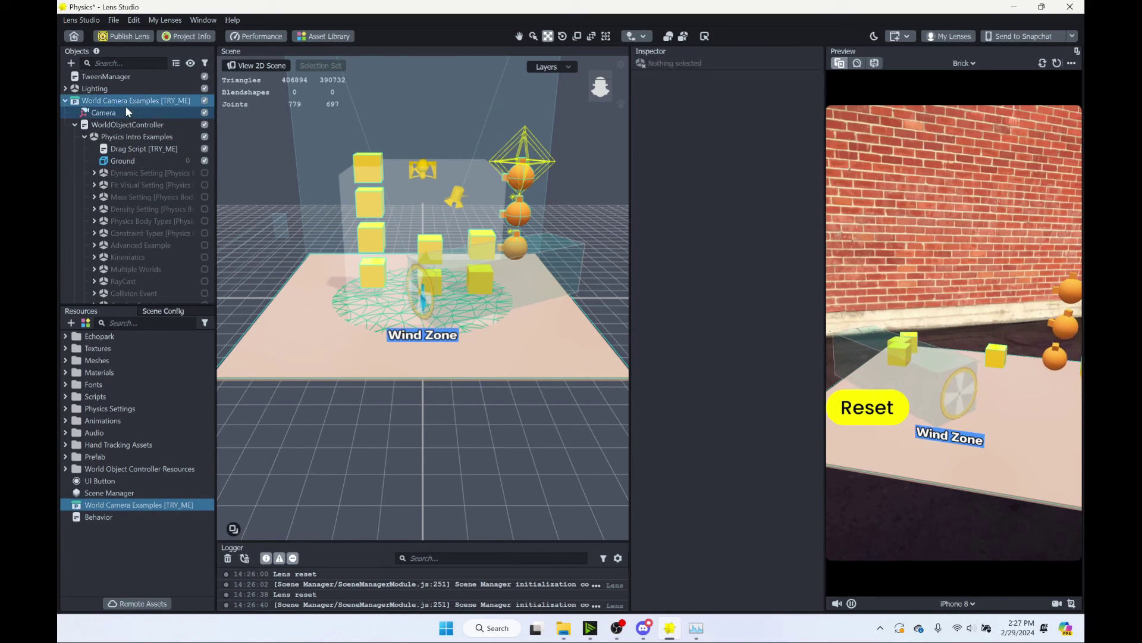